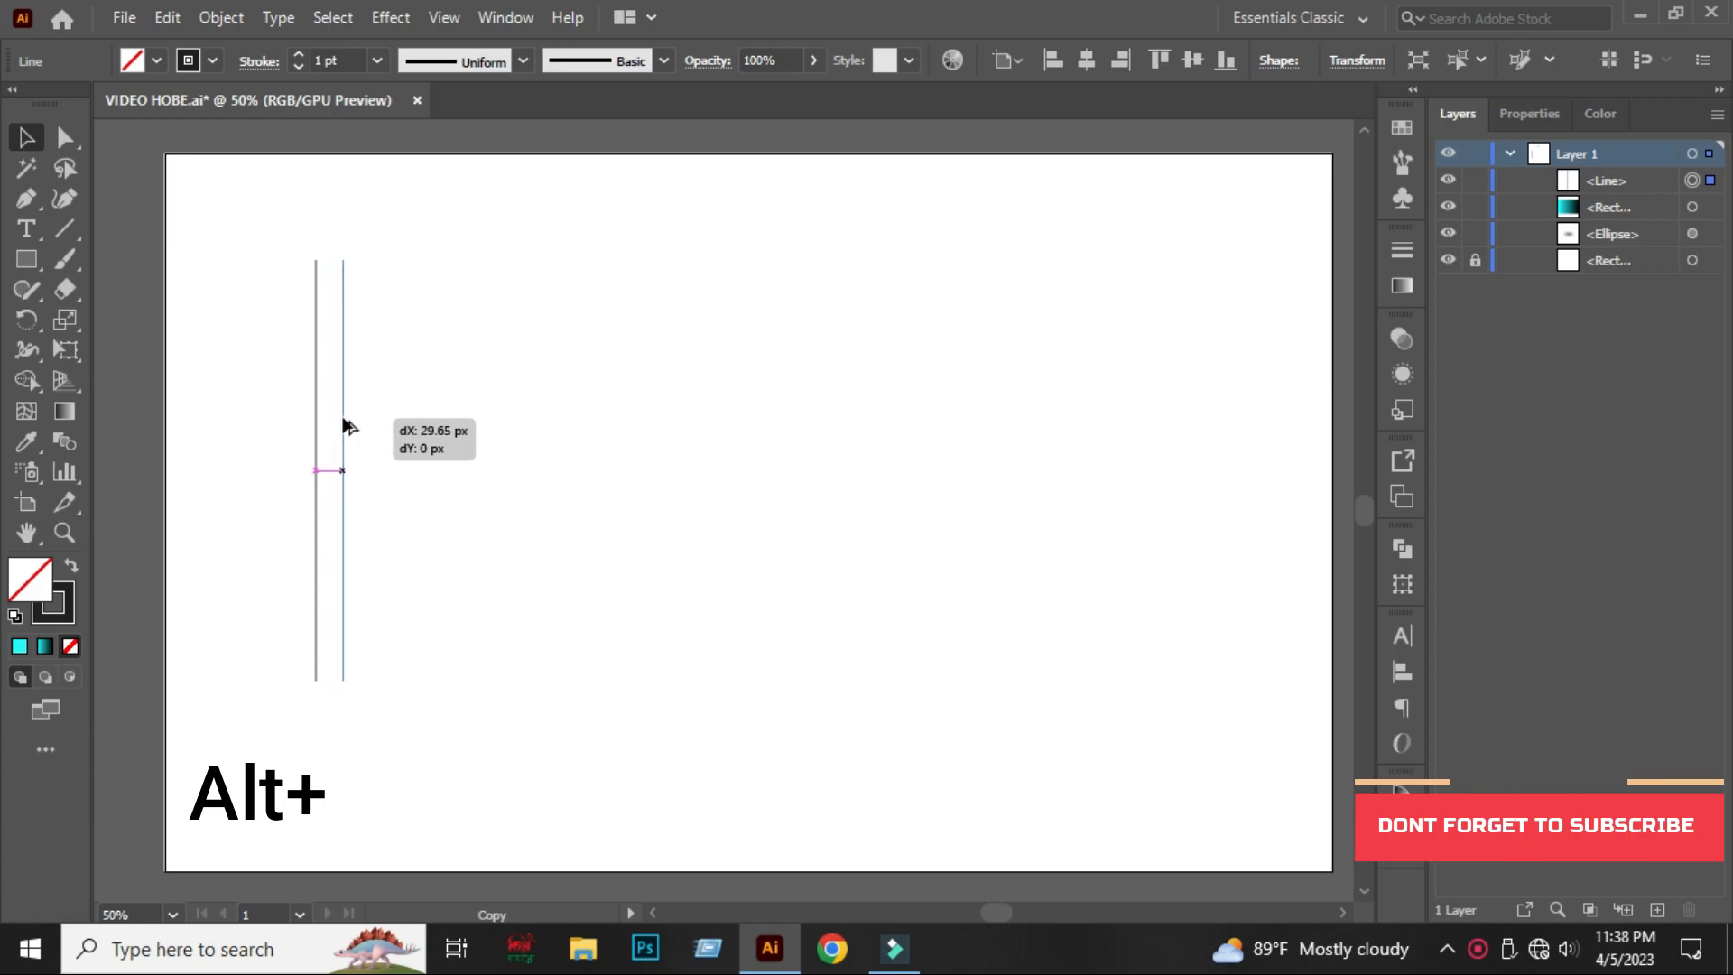
Repeat the offset copy until there are six evenly spaced vertical lines, and group them.
{"action": "key", "text": "ctrl+d"}
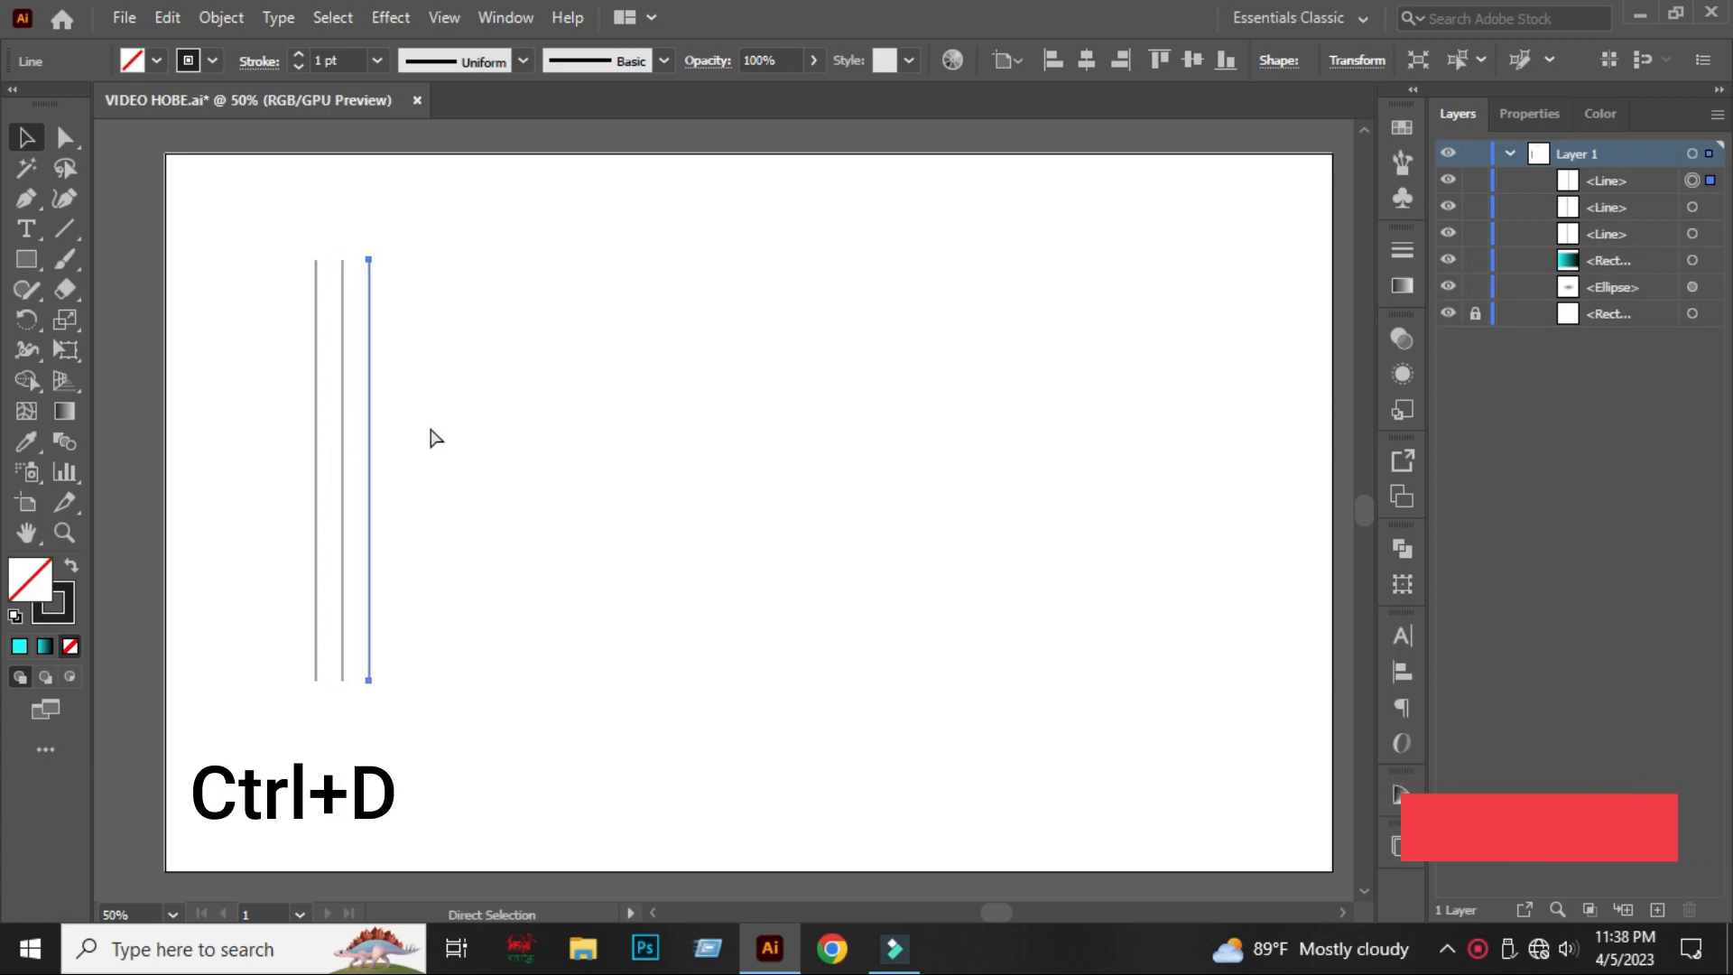
{"action": "key", "text": "ctrl+d"}
{"action": "key", "text": "ctrl+d"}
{"action": "key", "text": "ctrl+d"}
{"action": "left_click_drag", "start_coordinate": [587, 481], "coordinate": [589, 481]}
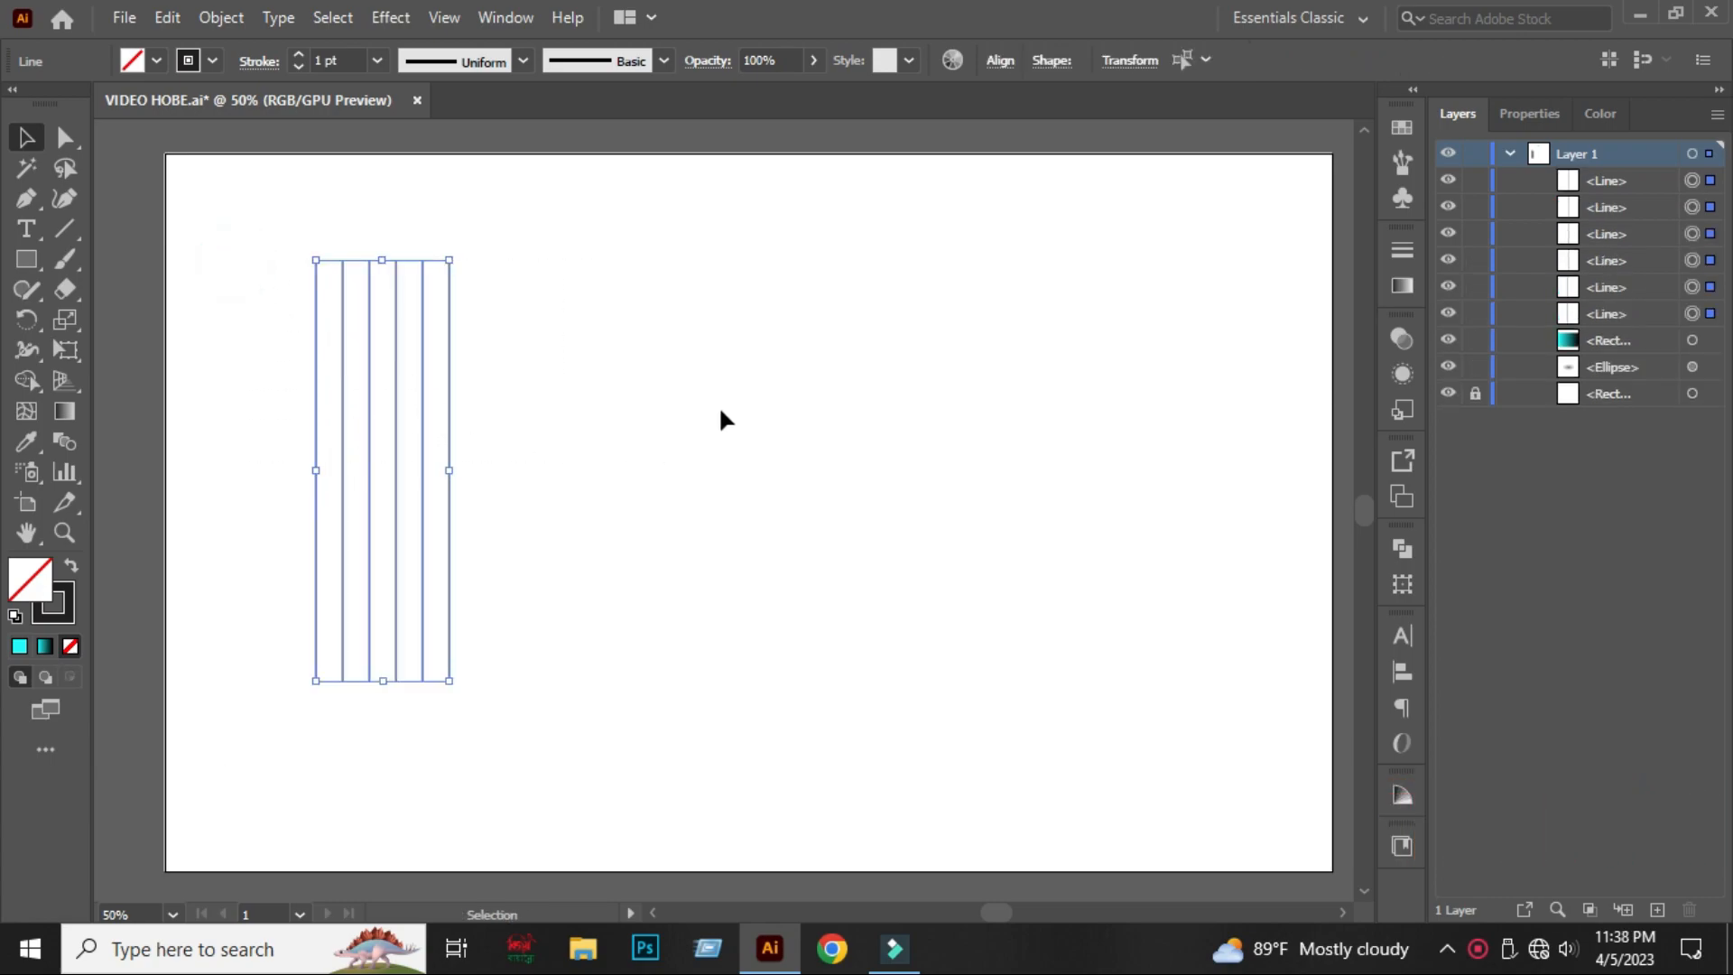
{"action": "right_click", "coordinate": [355, 349]}
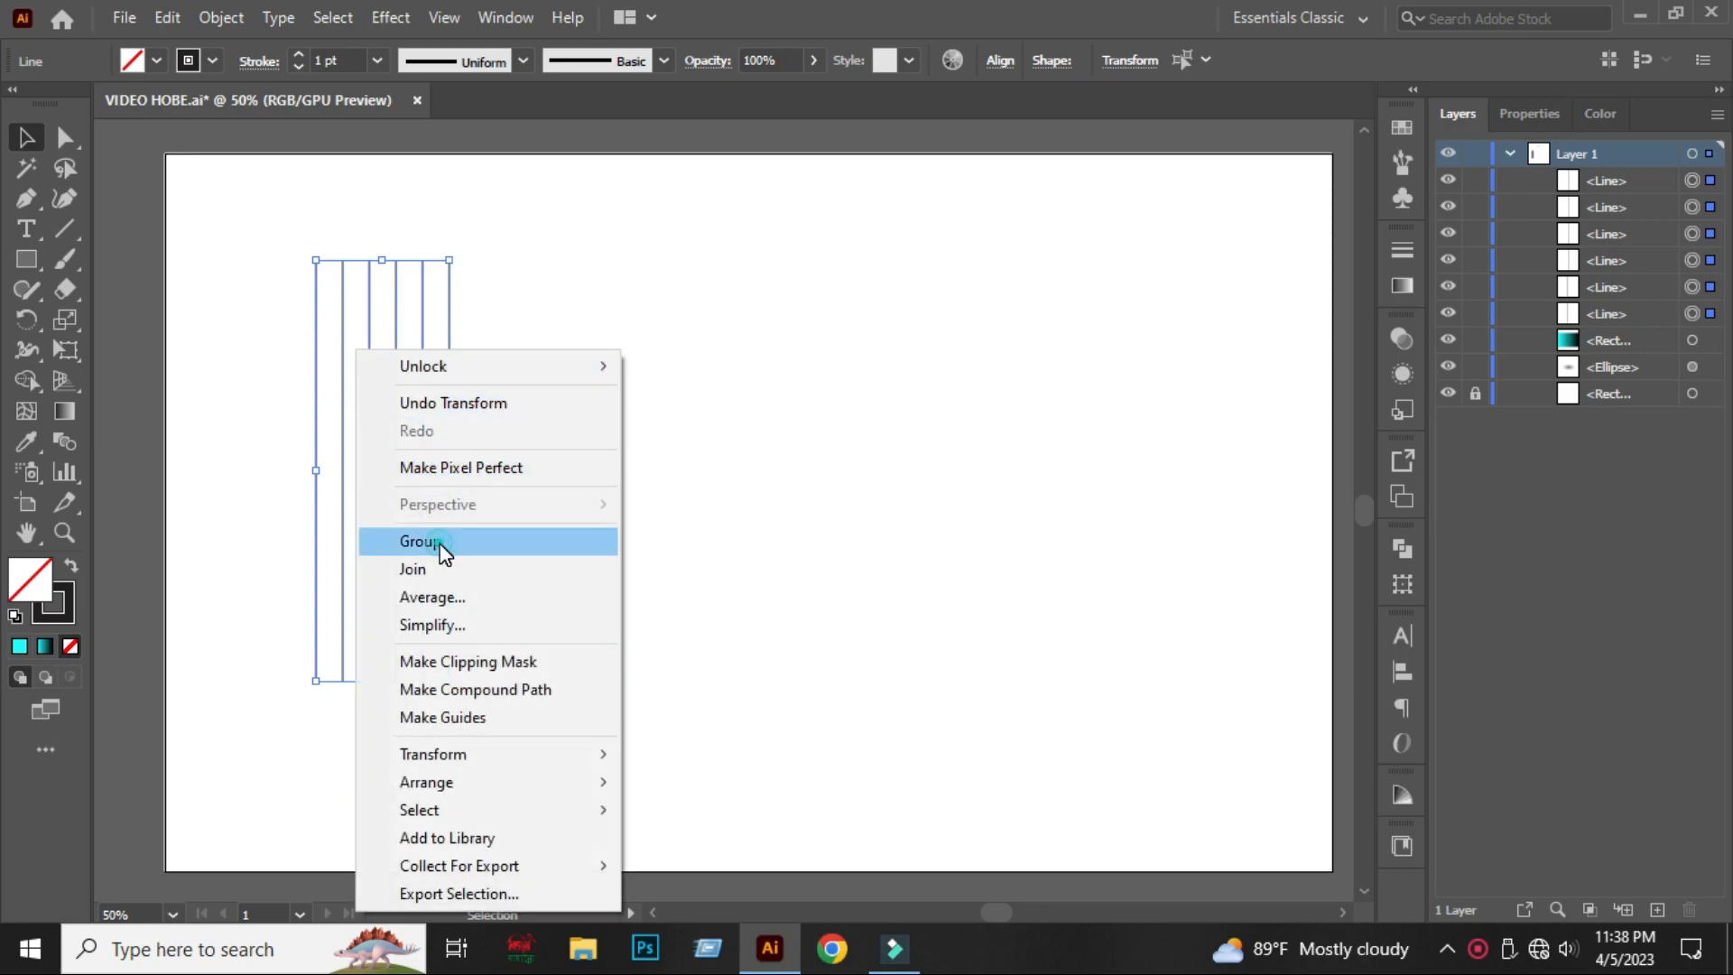
{"action": "left_click", "coordinate": [441, 546]}
Centre the line group on the artboard and lengthen it equally at both ends.
{"action": "left_click", "coordinate": [1085, 61]}
{"action": "left_click", "coordinate": [1192, 62]}
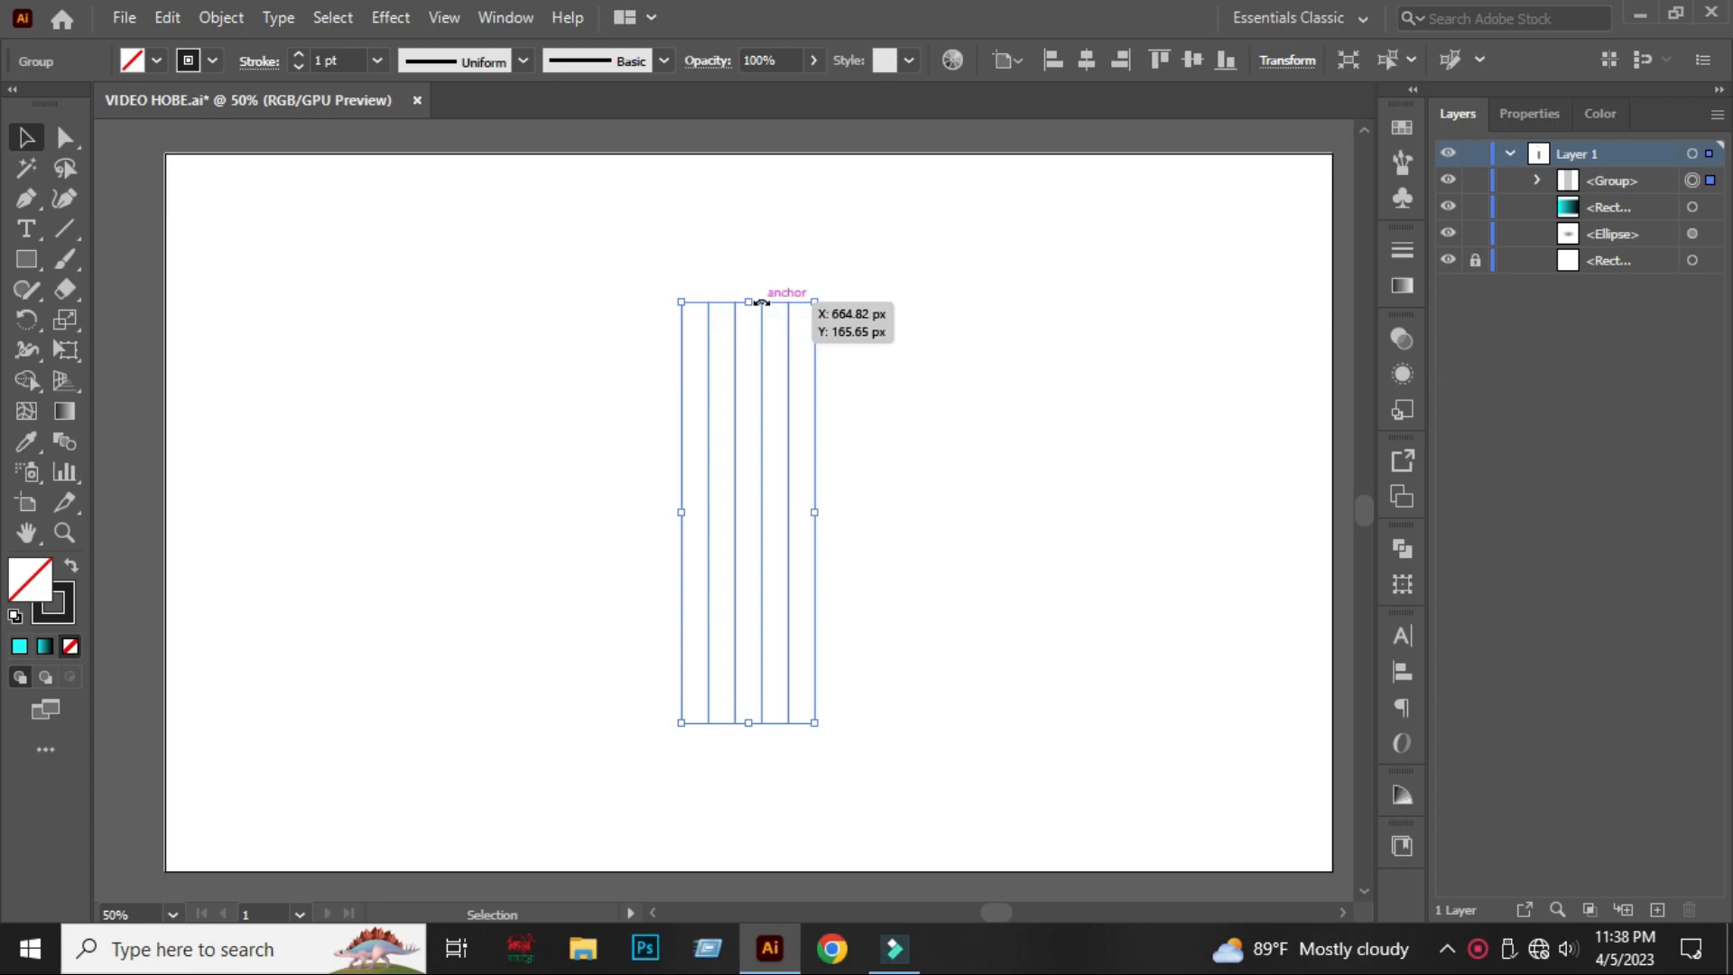
{"action": "left_click_drag", "start_coordinate": [750, 302], "coordinate": [750, 258]}
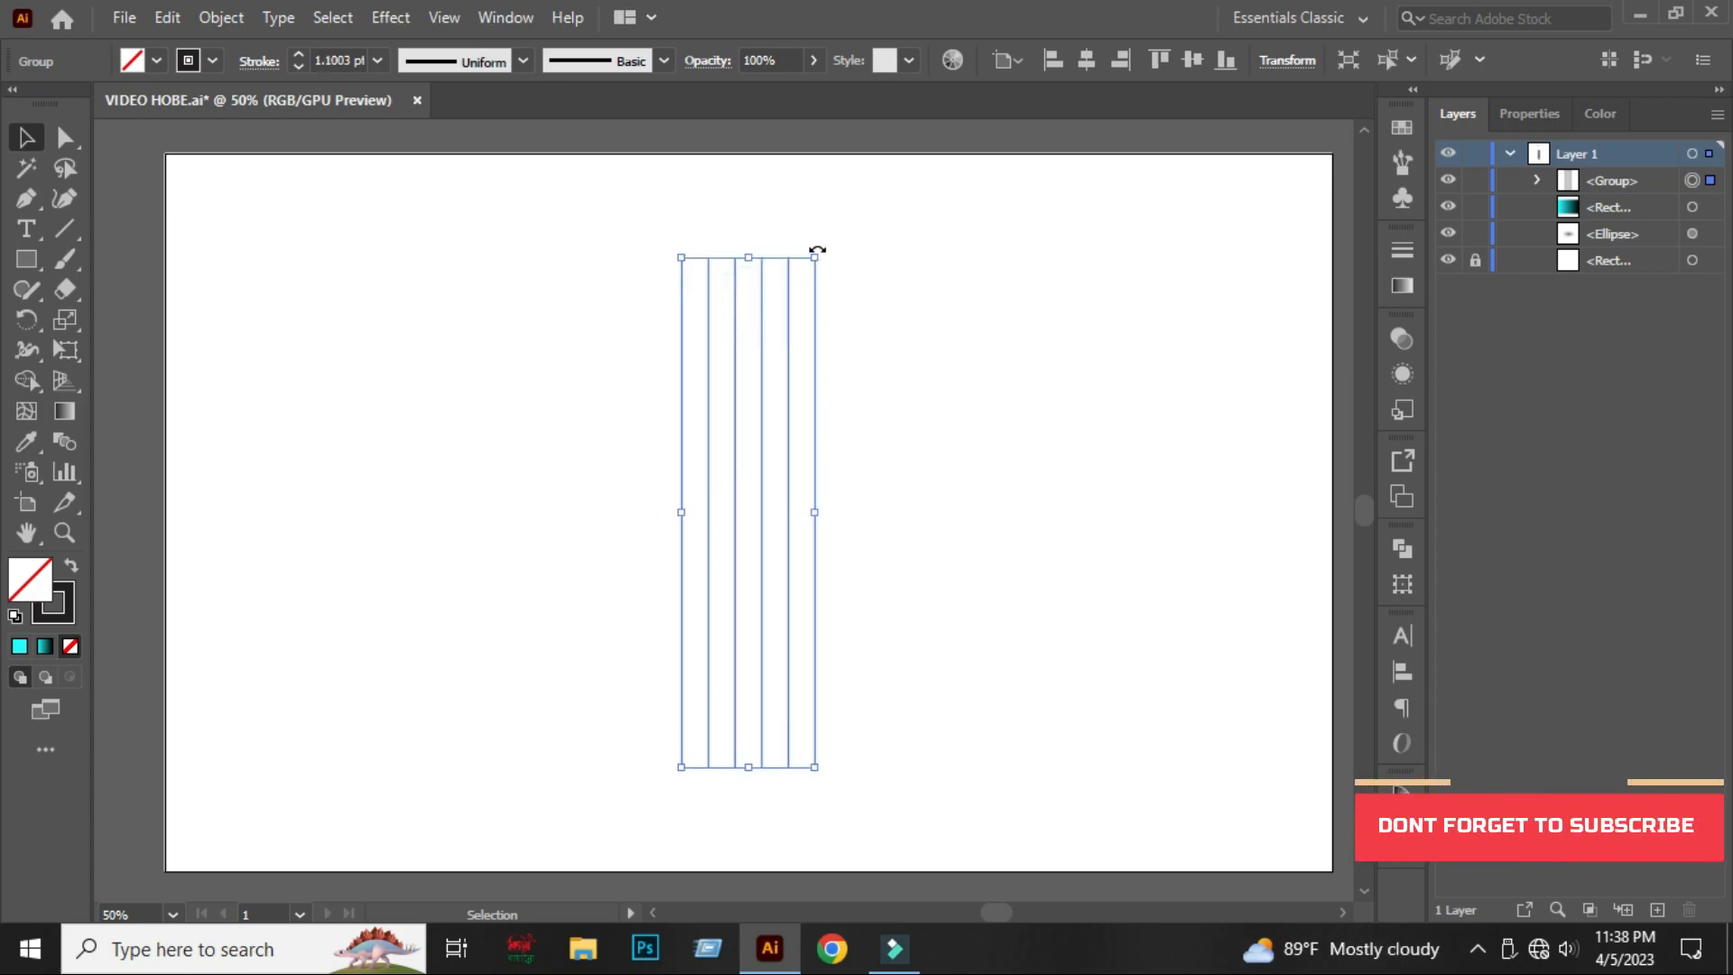
{"action": "key", "text": "a"}
Paste a copy of the line group in place and rotate it 90° to form a cross.
{"action": "left_click", "coordinate": [168, 17]}
{"action": "left_click", "coordinate": [209, 139]}
{"action": "left_click", "coordinate": [167, 18]}
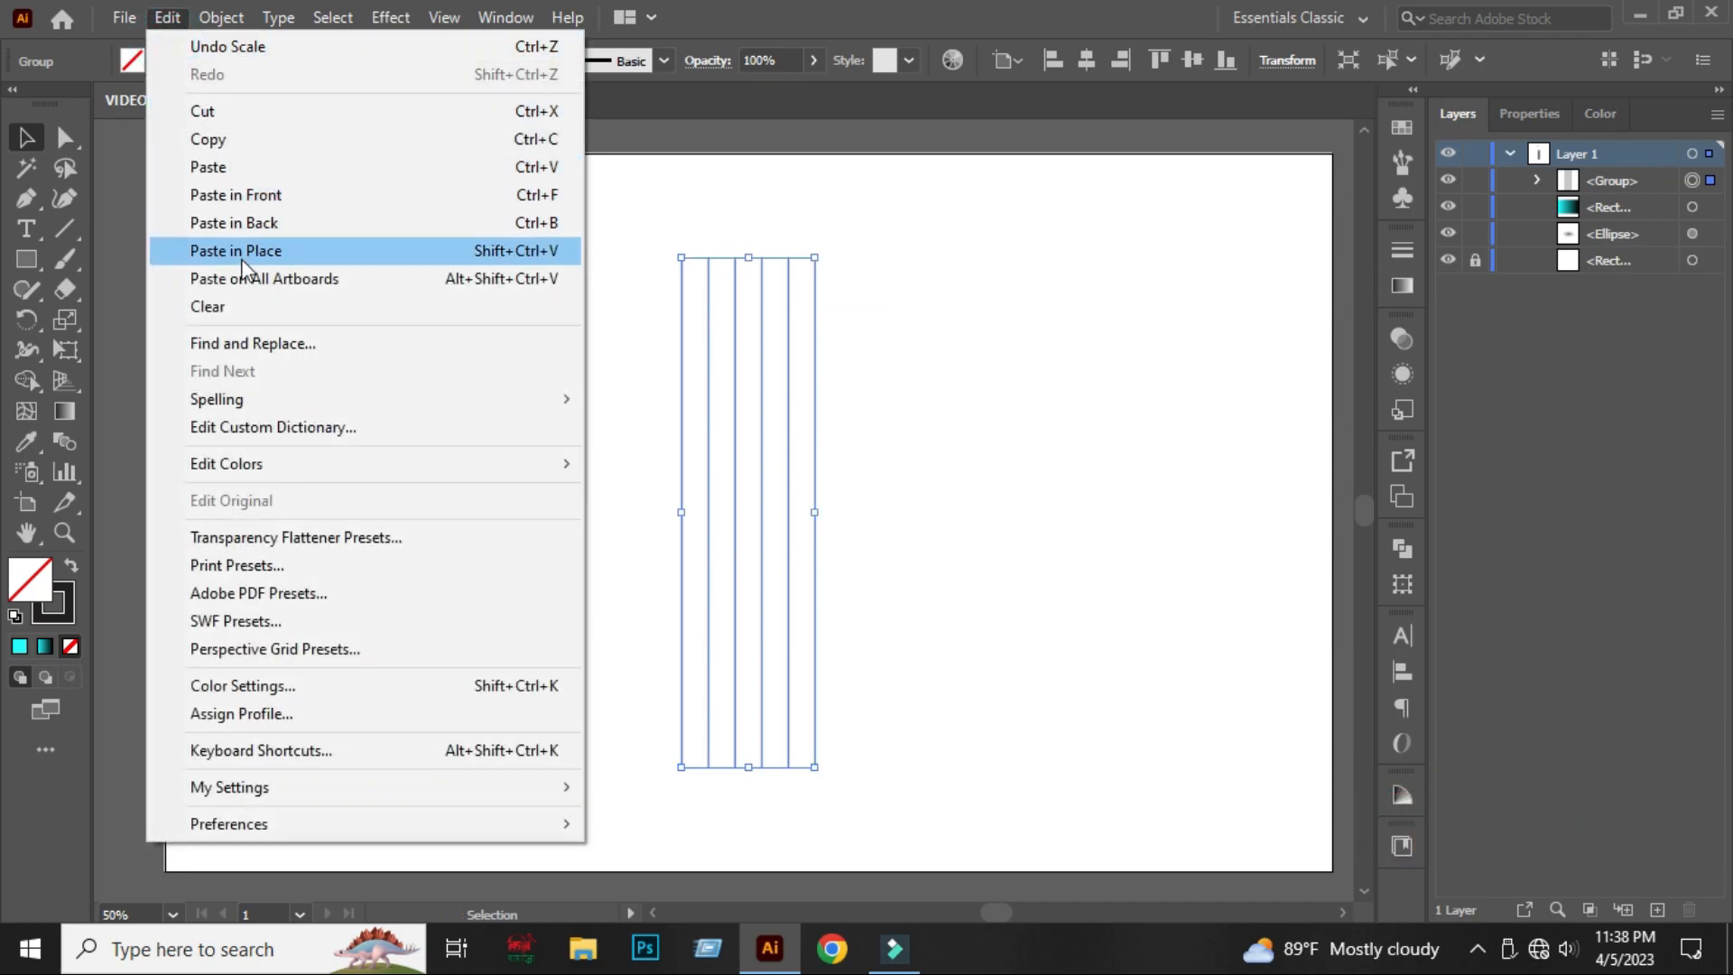
{"action": "left_click", "coordinate": [242, 253]}
{"action": "left_click_drag", "start_coordinate": [824, 256], "coordinate": [926, 561]}
{"action": "left_click", "coordinate": [1002, 323]}
{"action": "left_click_drag", "start_coordinate": [533, 317], "coordinate": [966, 657]}
{"action": "left_click", "coordinate": [966, 659]}
Draw a circle from the cross's centre, sized to fit the square where the two line groups overlap.
{"action": "left_click_drag", "start_coordinate": [19, 269], "coordinate": [110, 316]}
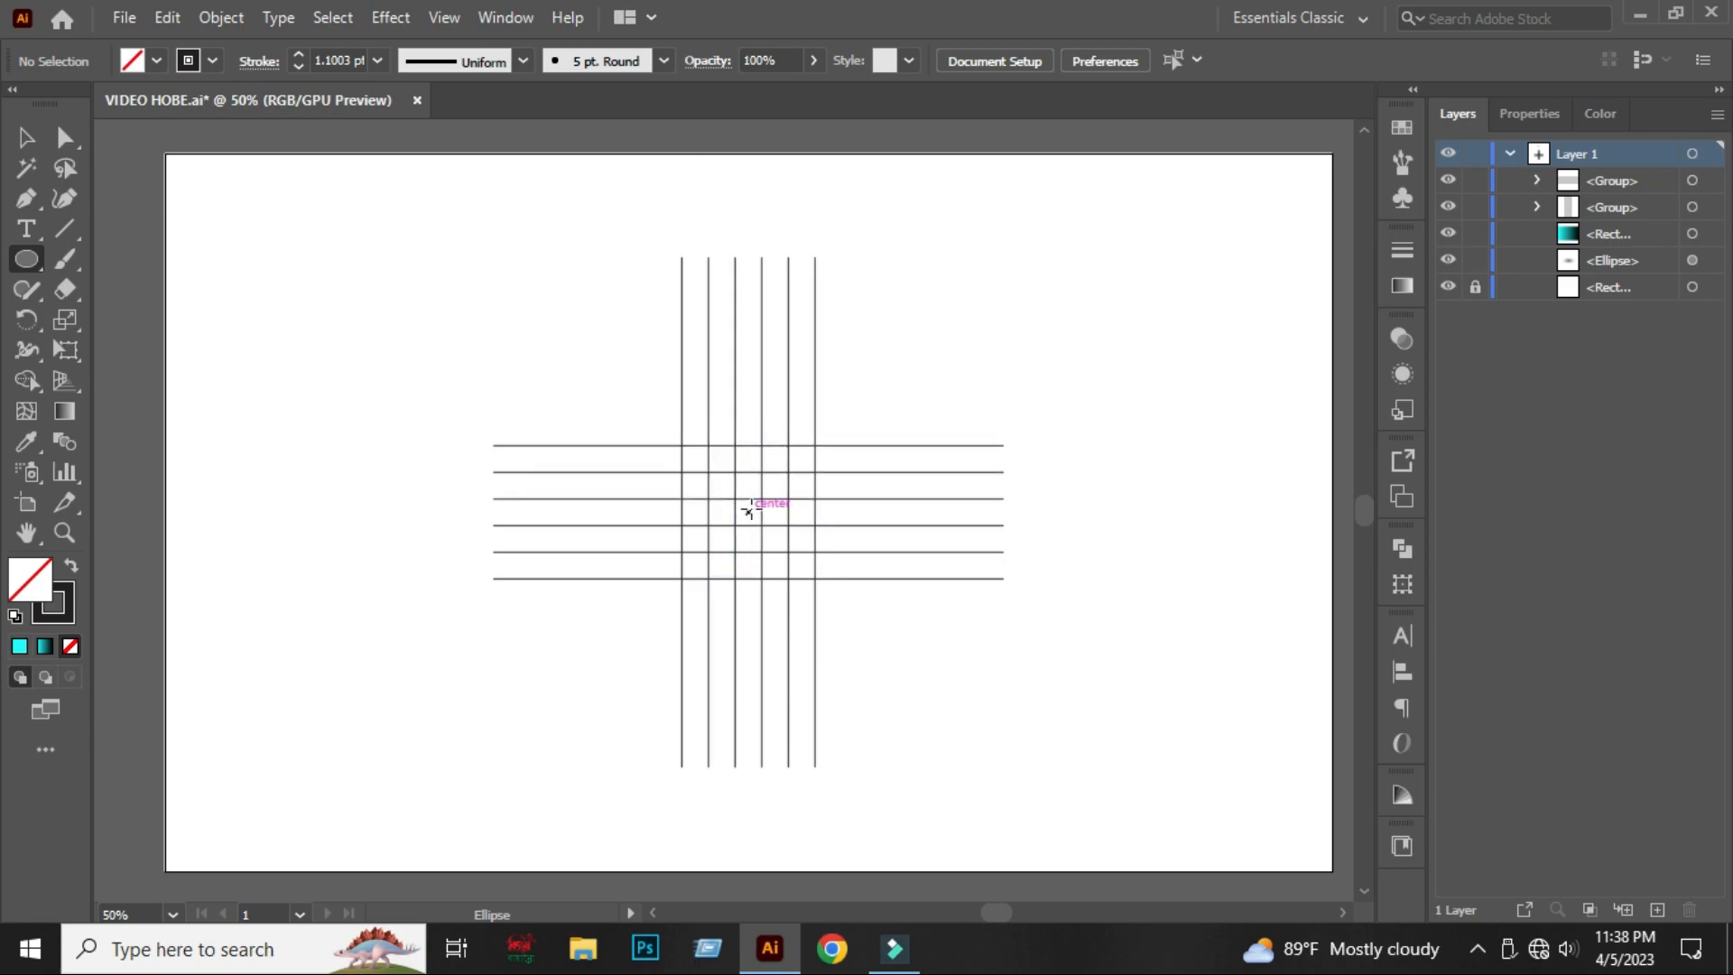
{"action": "left_click_drag", "start_coordinate": [749, 512], "coordinate": [816, 578]}
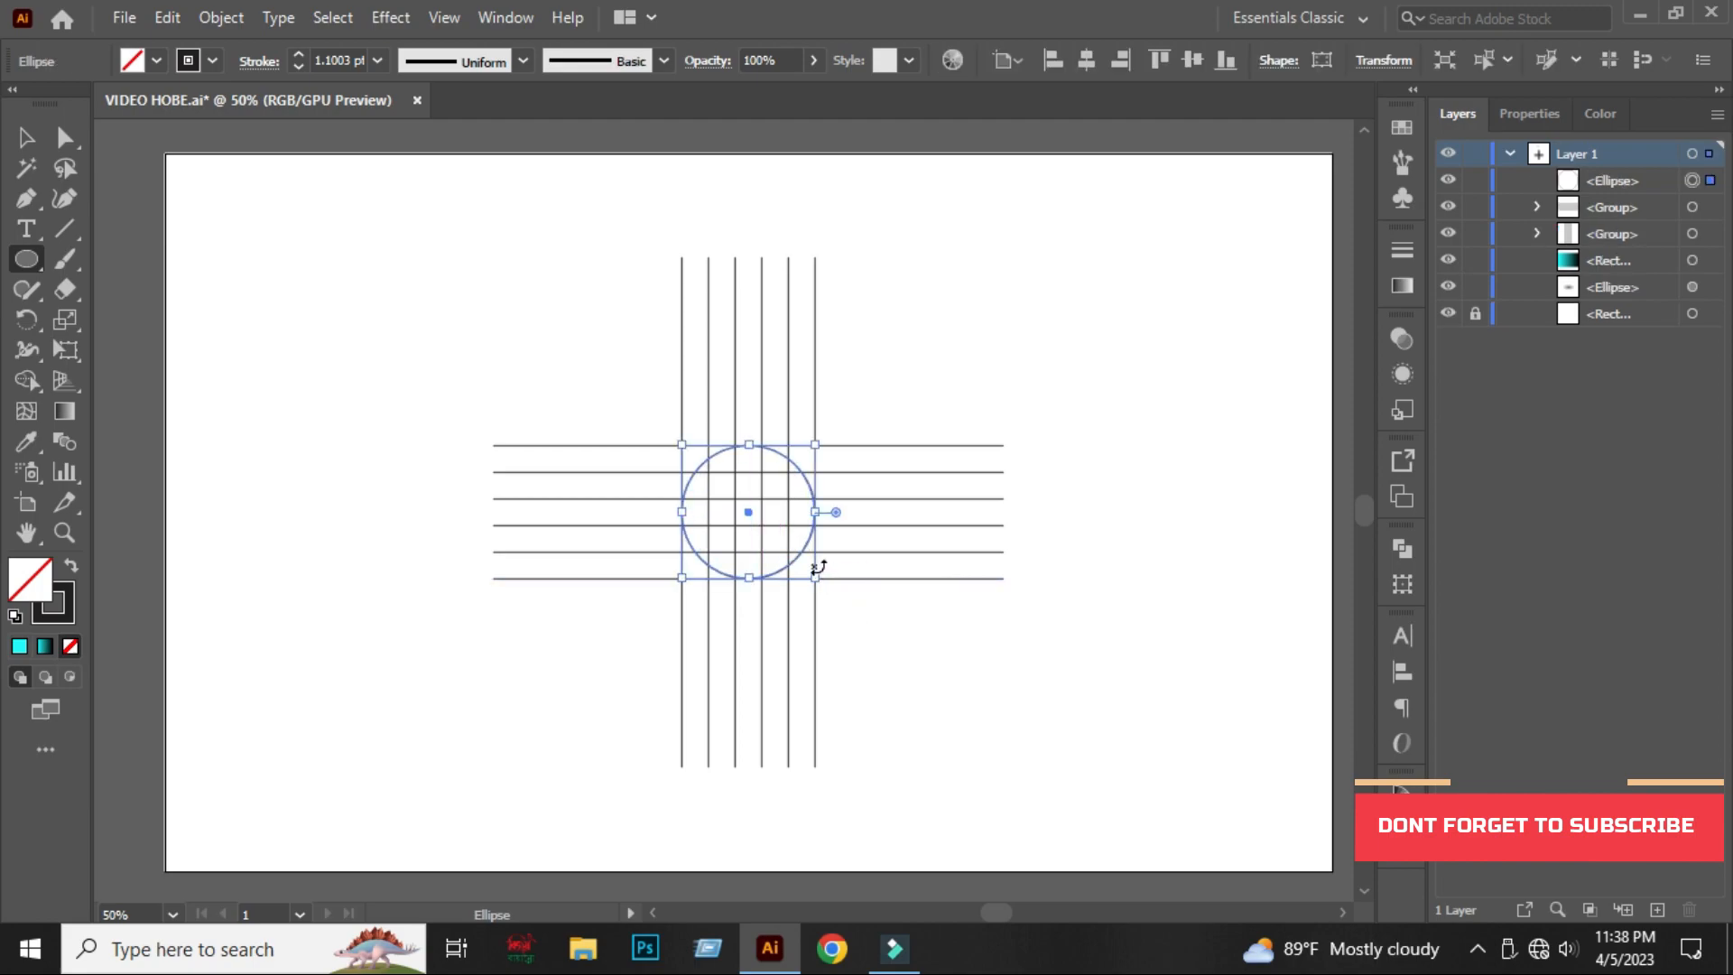
{"action": "key", "text": "v"}
{"action": "left_click", "coordinate": [526, 318]}
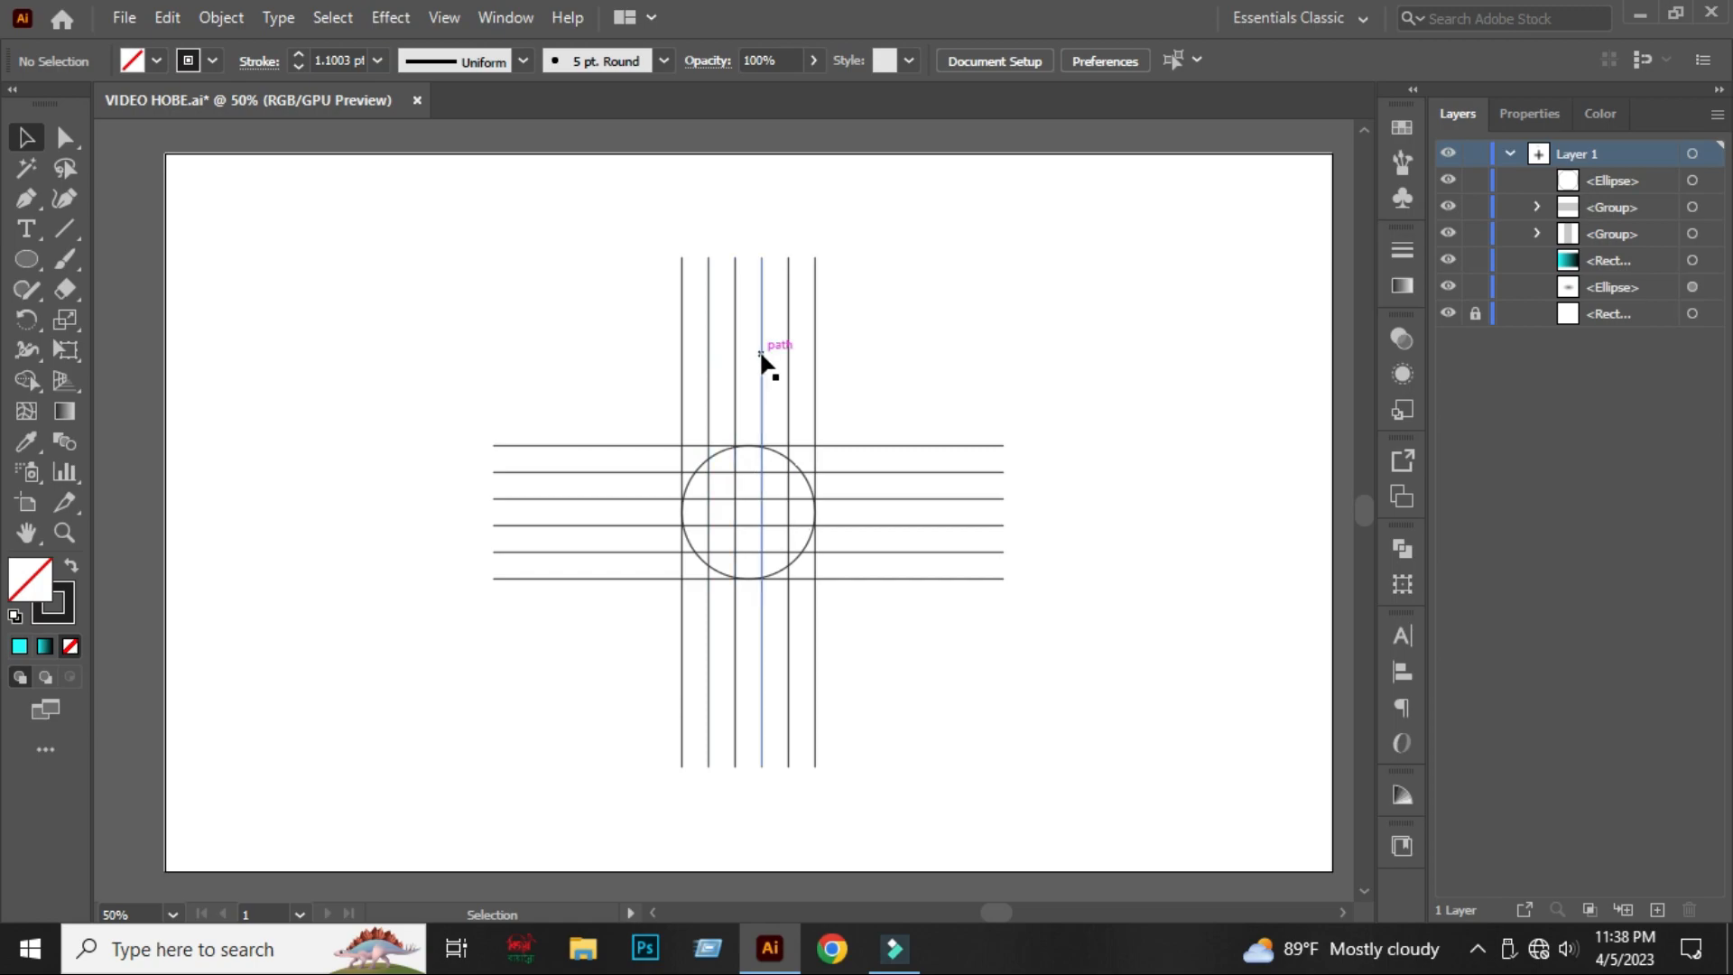
Rotate both line groups together by 45° into a diagonal lattice, leaving out the circle.
{"action": "left_click", "coordinate": [762, 354]}
{"action": "left_click", "coordinate": [518, 295]}
{"action": "left_click", "coordinate": [762, 232]}
{"action": "left_click", "coordinate": [781, 265]}
{"action": "left_click", "coordinate": [1001, 525], "text": "shift"}
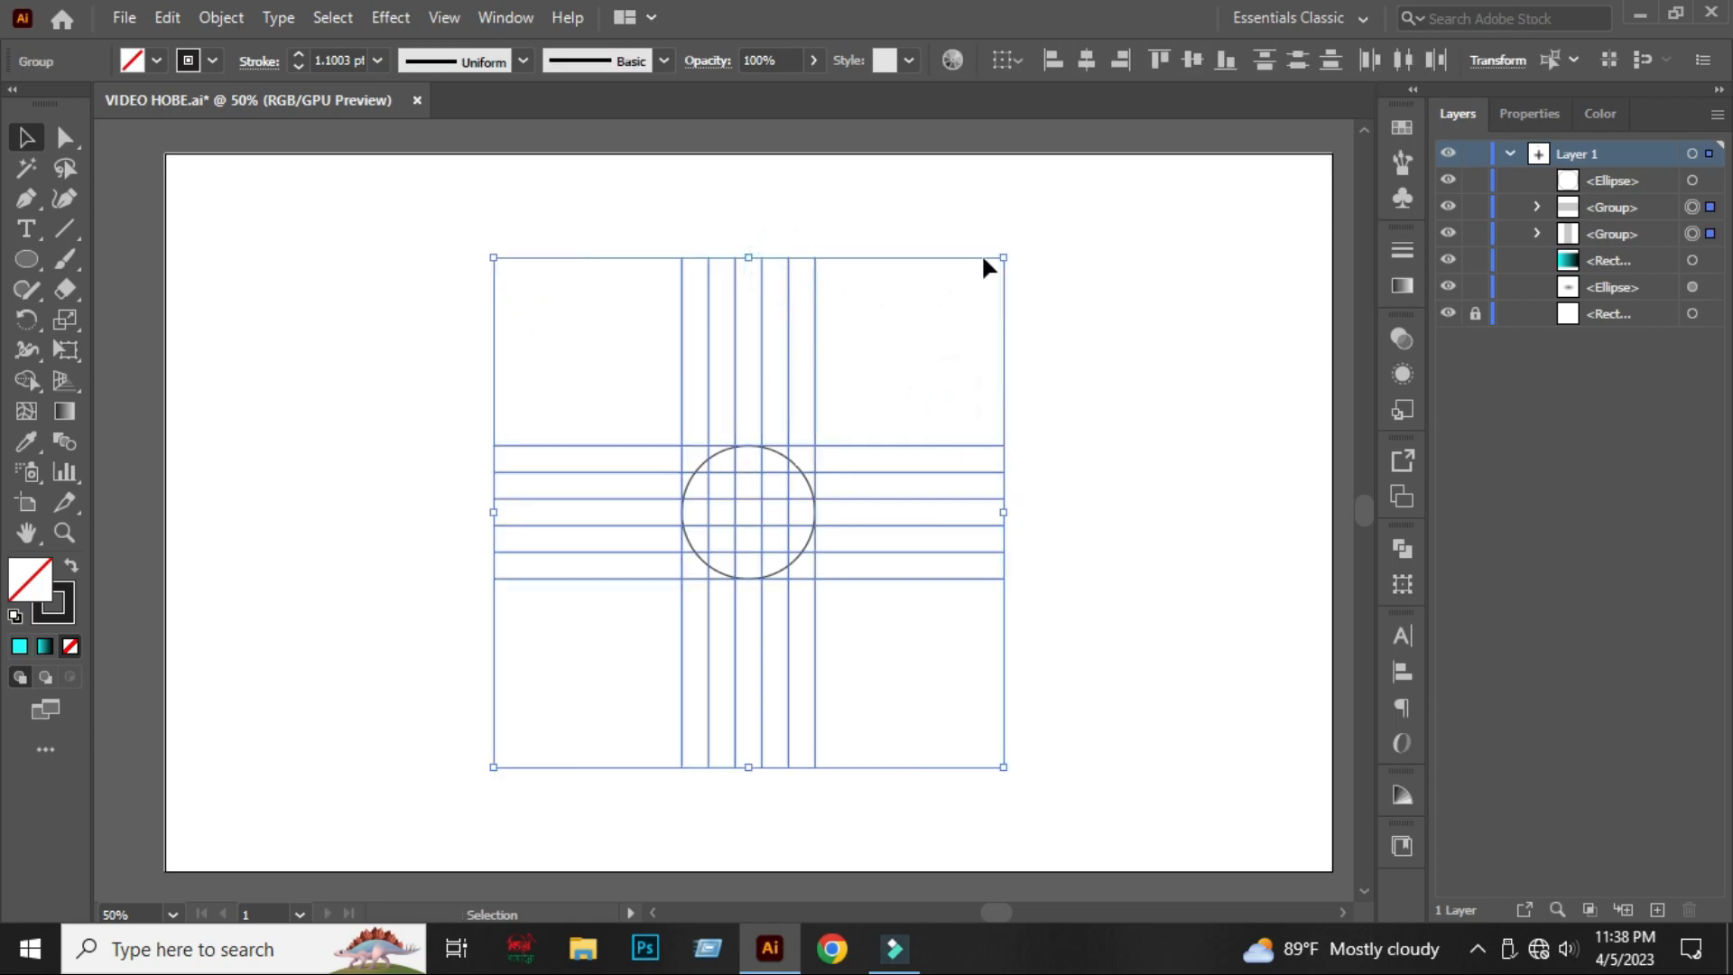
{"action": "left_click_drag", "start_coordinate": [1003, 250], "coordinate": [1086, 506]}
{"action": "left_click", "coordinate": [1076, 345]}
Enlarge the circle from its centre until it reaches the four outermost line intersections.
{"action": "key", "text": "ctrl+="}
{"action": "scroll", "coordinate": [778, 443], "scroll_direction": "up", "scroll_amount": 2}
{"action": "left_click_drag", "start_coordinate": [774, 448], "coordinate": [767, 358]}
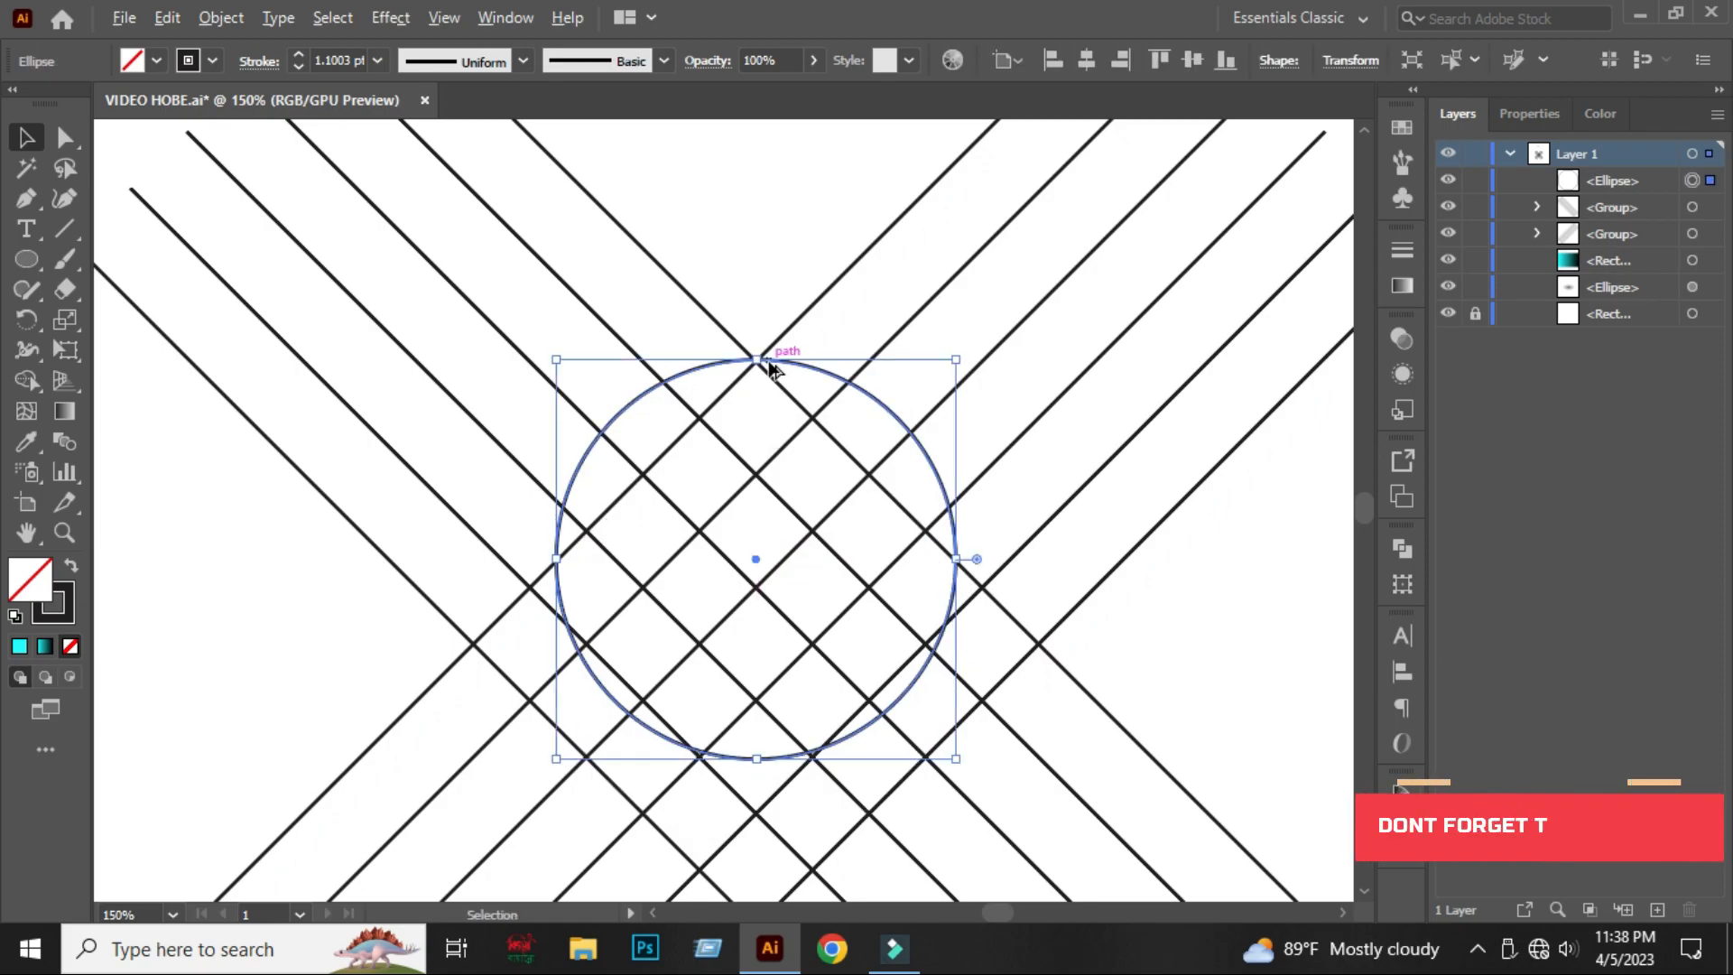
{"action": "scroll", "coordinate": [767, 357], "scroll_direction": "down", "scroll_amount": 1}
{"action": "left_click_drag", "start_coordinate": [769, 628], "coordinate": [774, 741]}
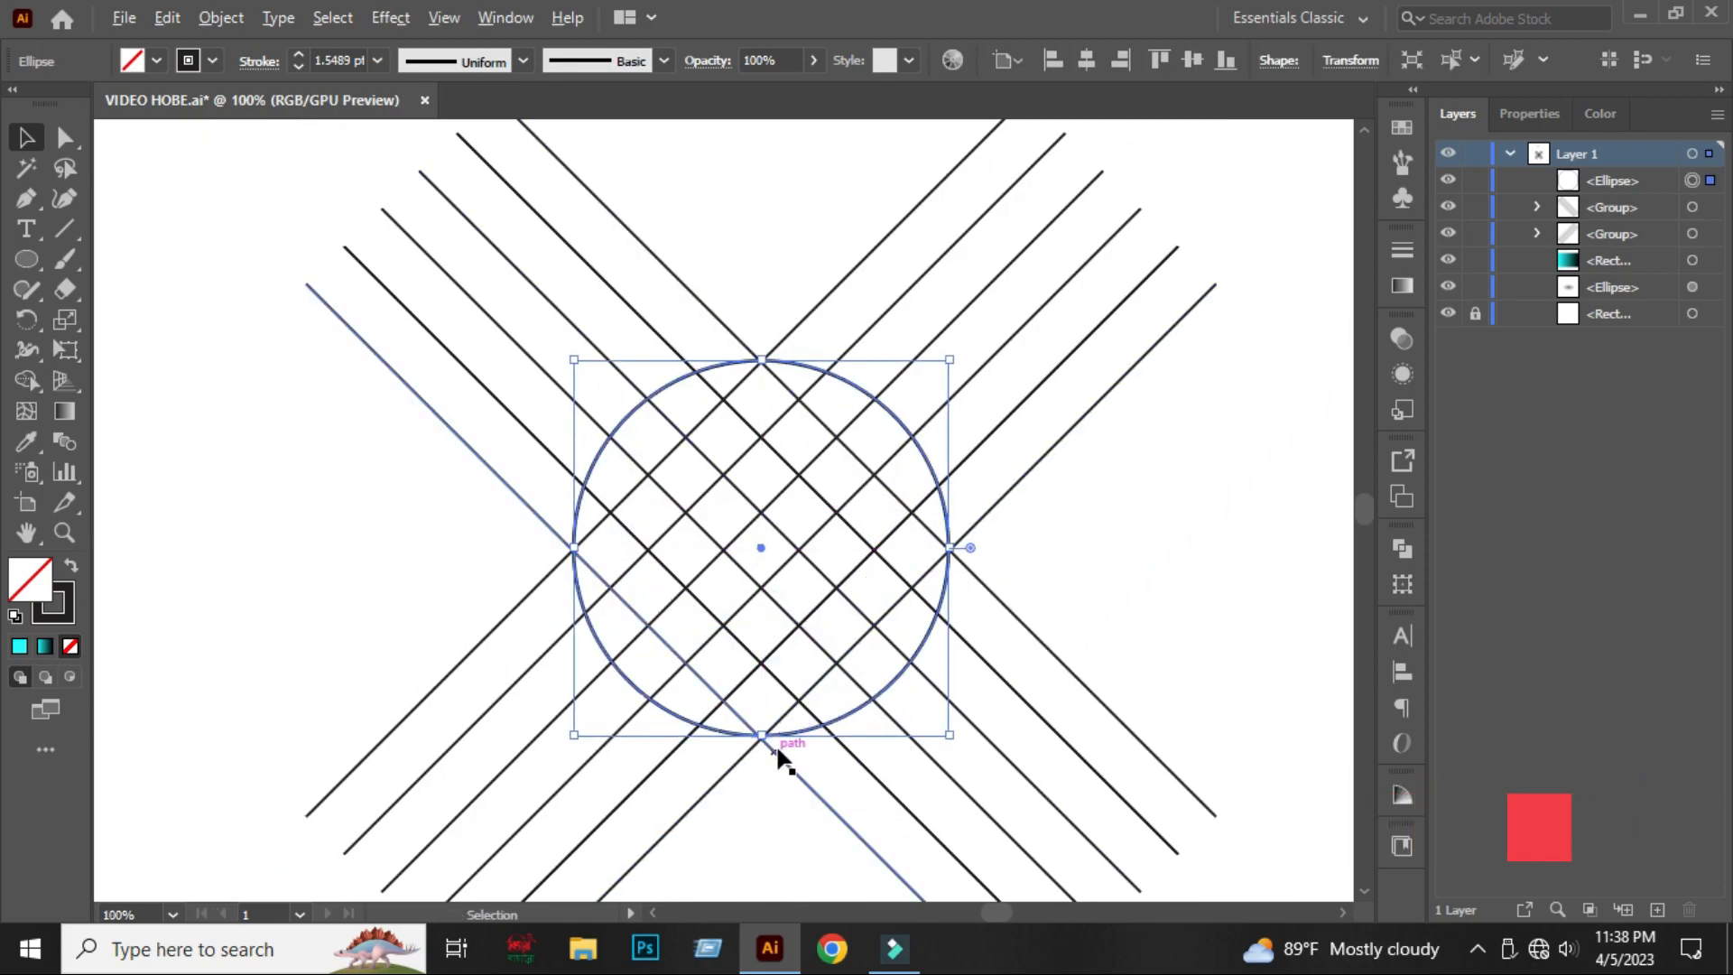
{"action": "scroll", "coordinate": [767, 740], "scroll_direction": "up", "scroll_amount": 5}
{"action": "left_click_drag", "start_coordinate": [670, 675], "coordinate": [666, 684]}
{"action": "scroll", "coordinate": [767, 756], "scroll_direction": "down", "scroll_amount": 4}
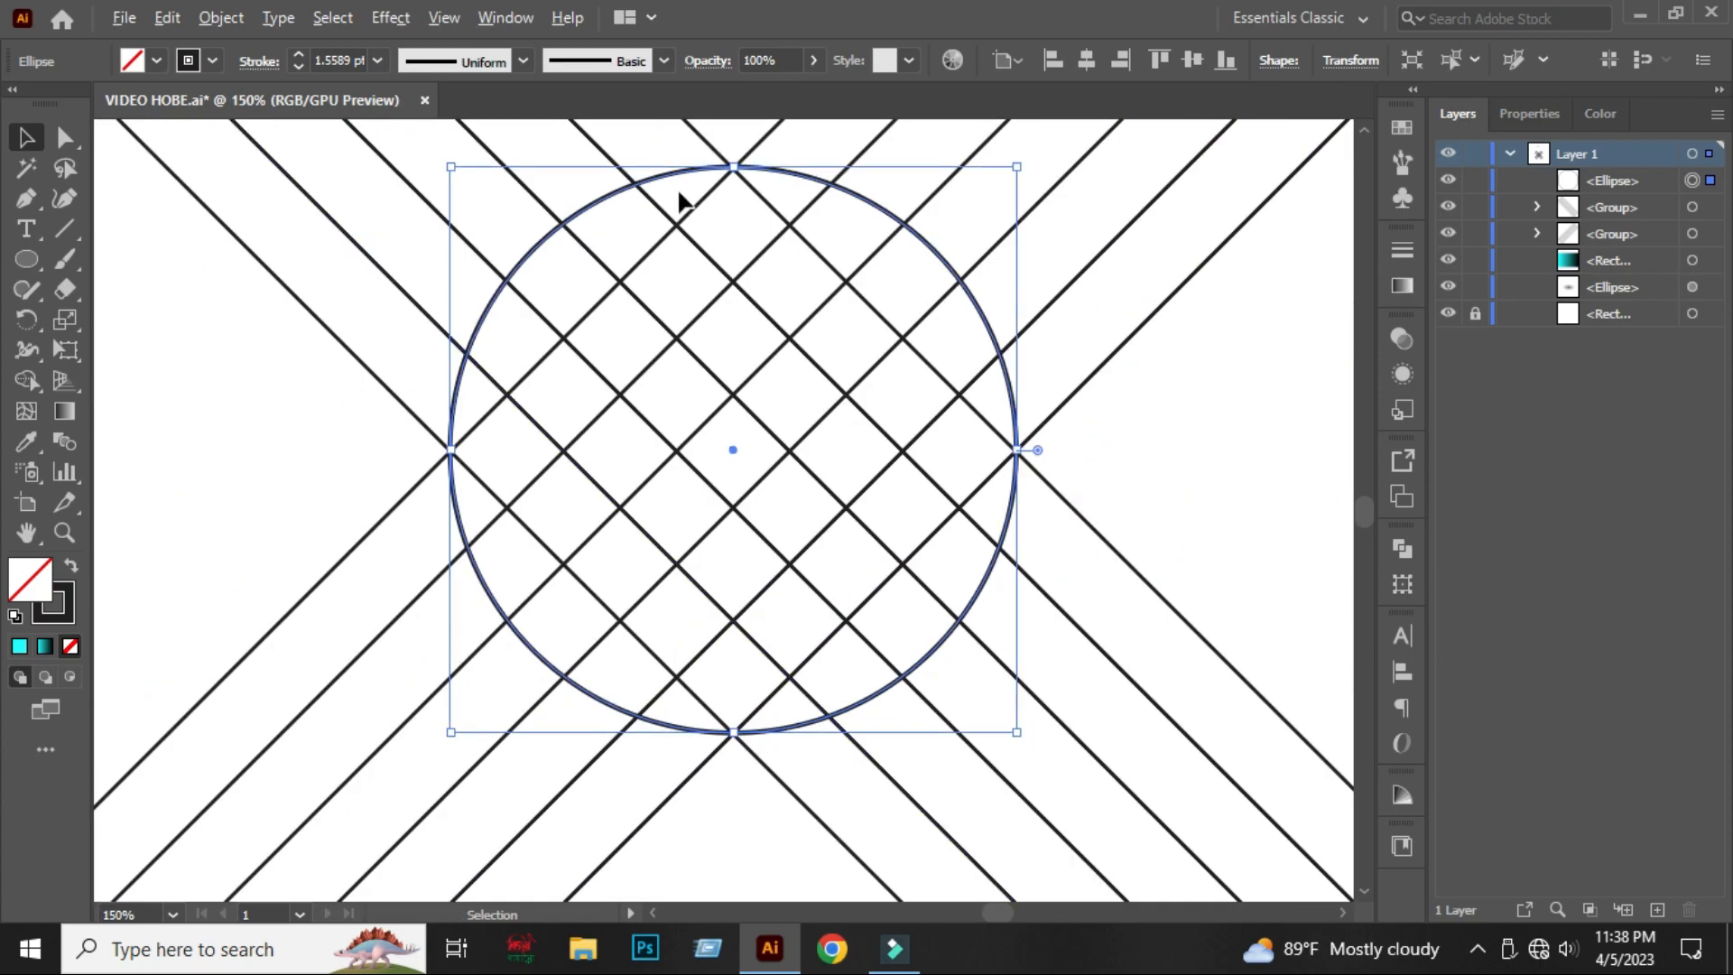
Set the circle's stroke weight to 1 pt.
{"action": "scroll", "coordinate": [677, 200], "scroll_direction": "up", "scroll_amount": 2}
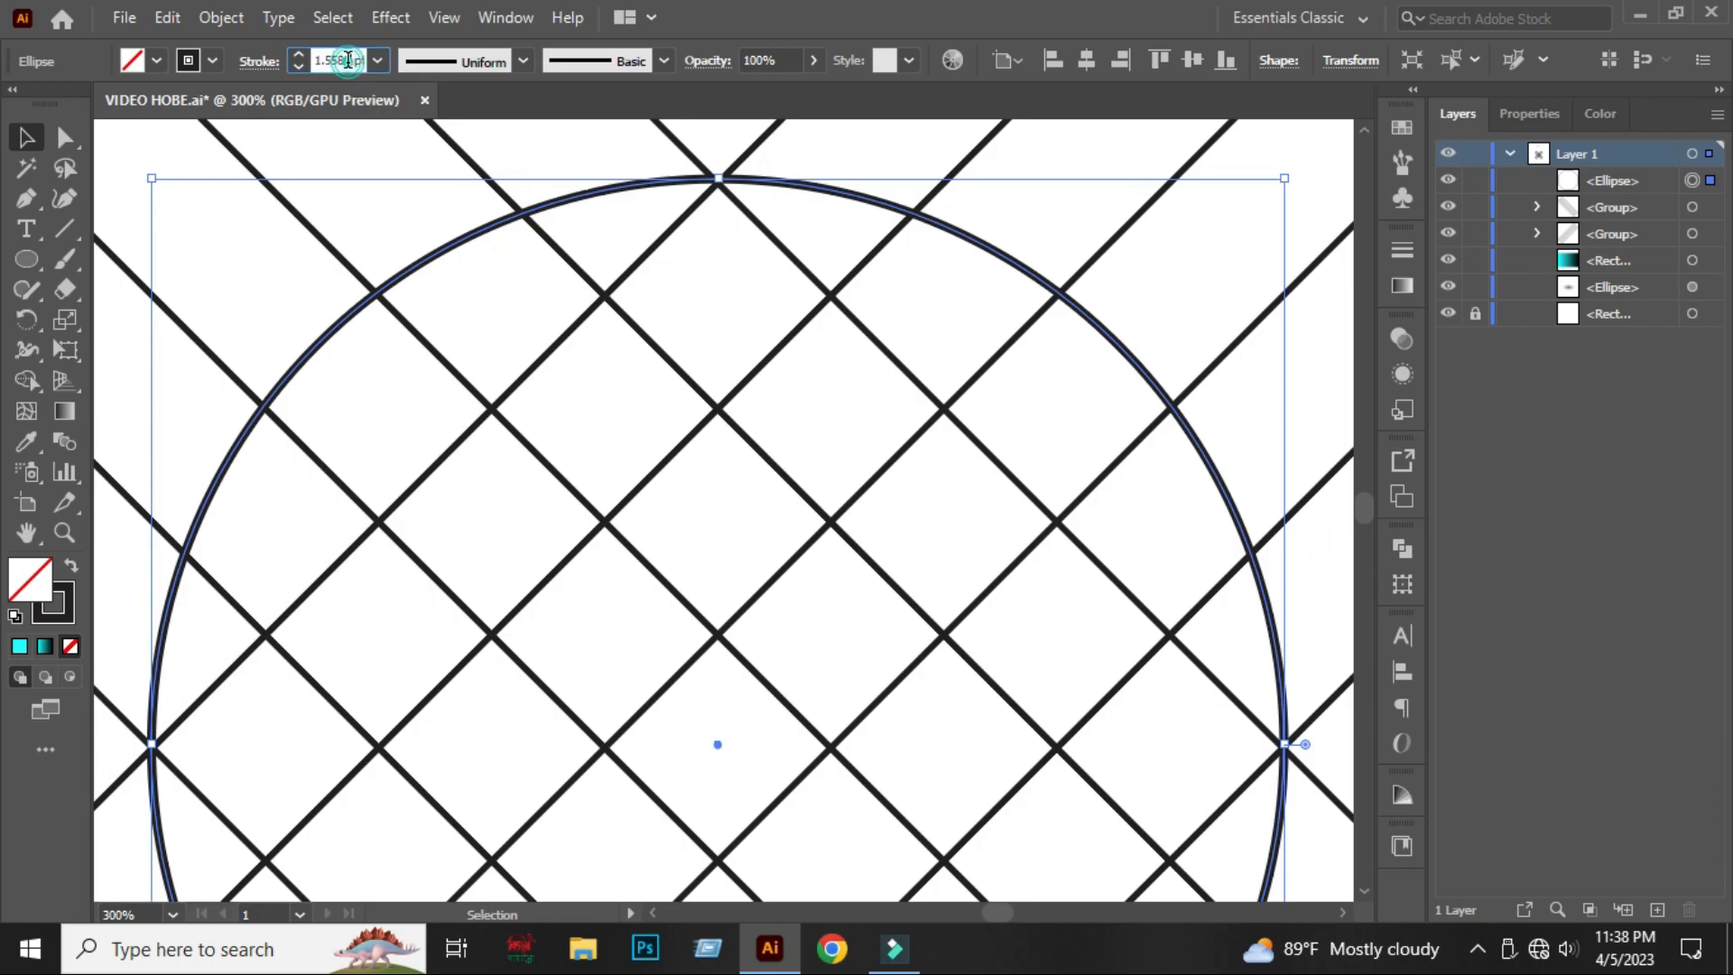
{"action": "left_click", "coordinate": [348, 60]}
{"action": "type", "text": "1"}
{"action": "key", "text": "Return"}
Fine-tune the circle's size so its top meets the outermost line intersection exactly.
{"action": "scroll", "coordinate": [758, 194], "scroll_direction": "up", "scroll_amount": 2}
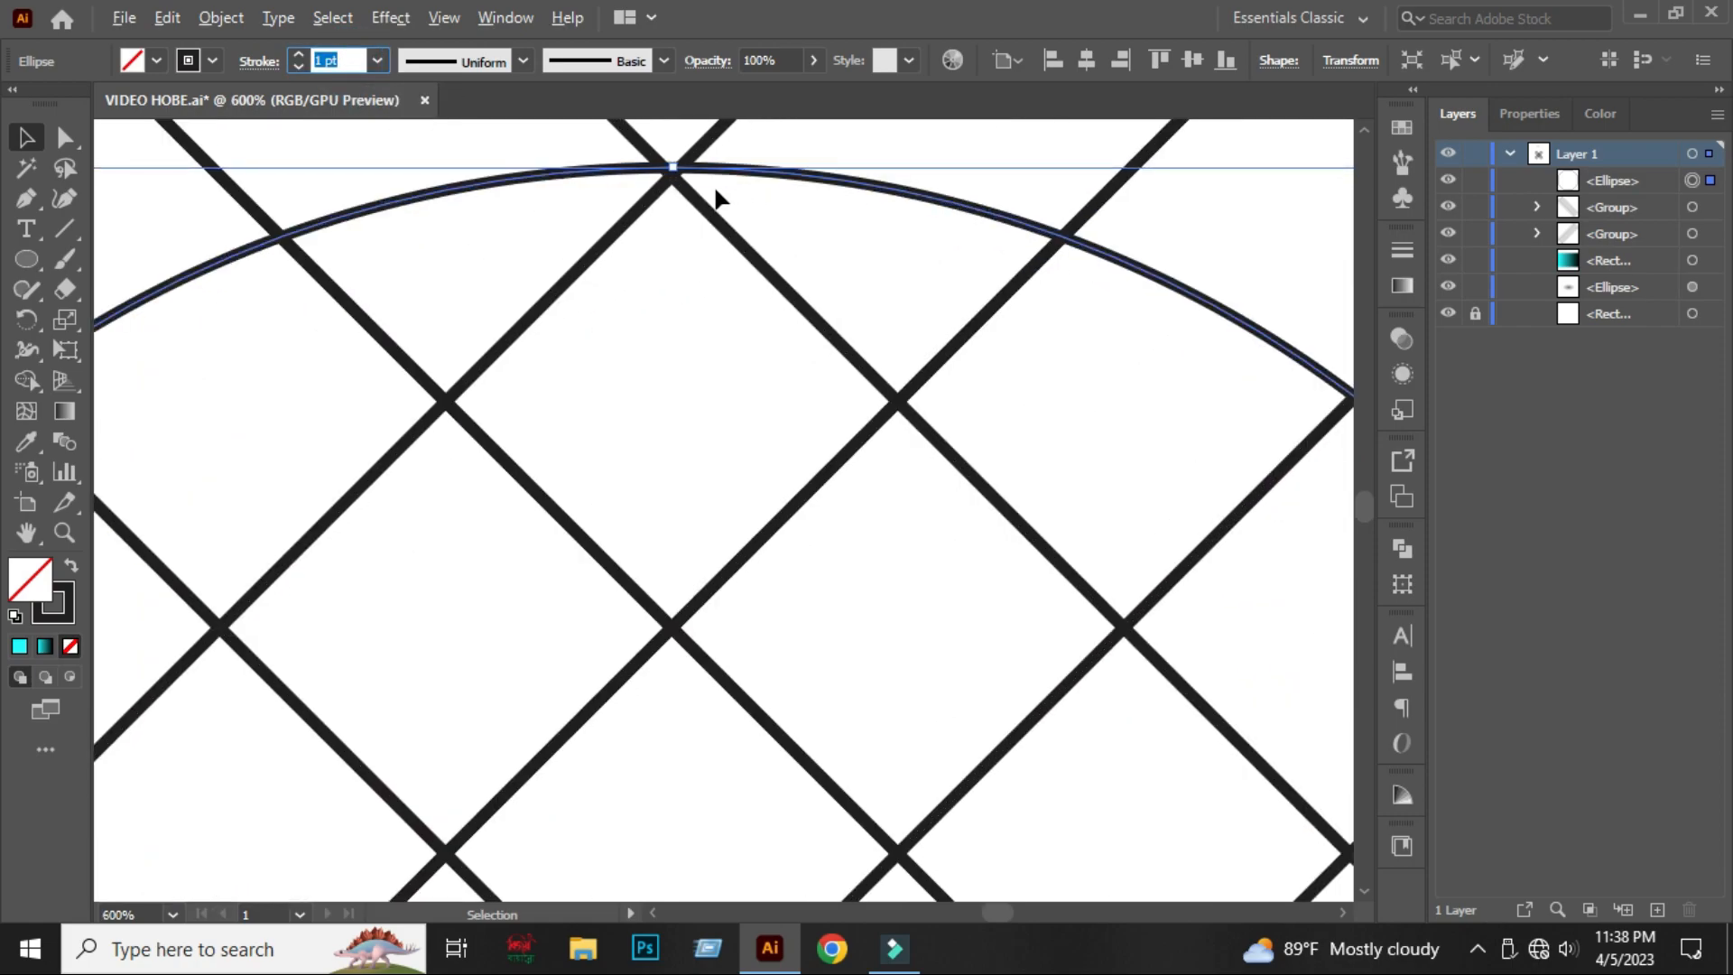
{"action": "scroll", "coordinate": [723, 198], "scroll_direction": "up", "scroll_amount": 1}
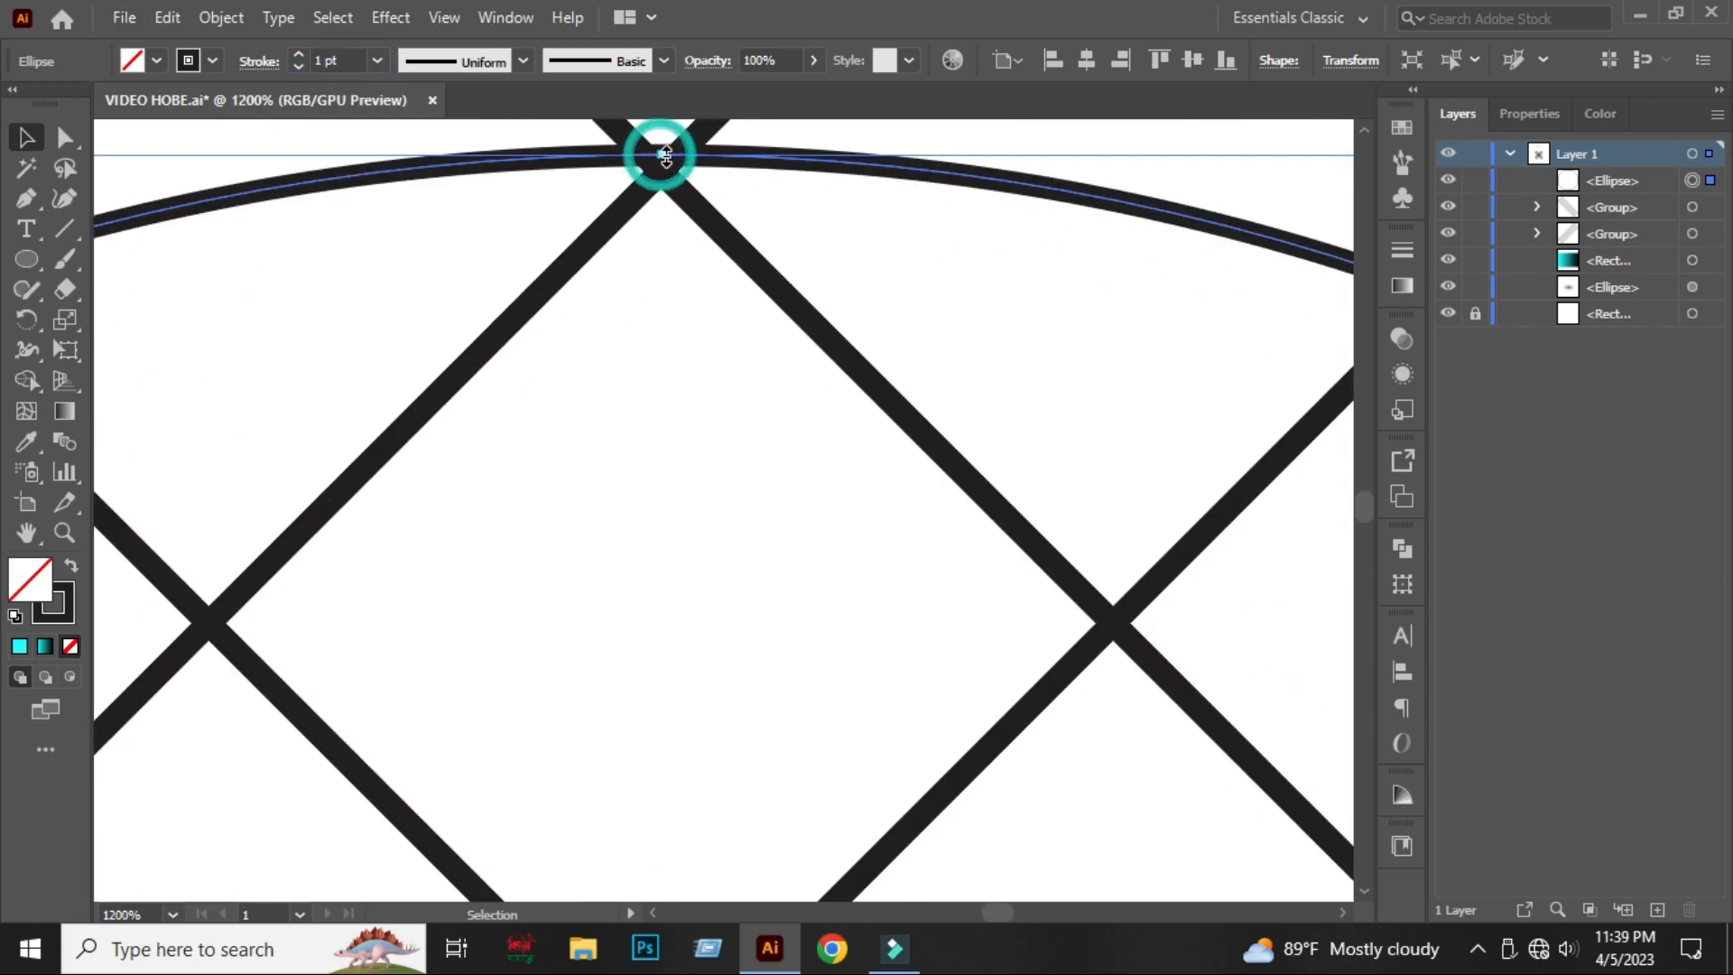
{"action": "left_click_drag", "start_coordinate": [661, 161], "coordinate": [662, 166]}
{"action": "scroll", "coordinate": [350, 61], "scroll_direction": "up", "scroll_amount": 1}
{"action": "scroll", "coordinate": [652, 224], "scroll_direction": "down", "scroll_amount": 3}
{"action": "scroll", "coordinate": [775, 523], "scroll_direction": "down", "scroll_amount": 4}
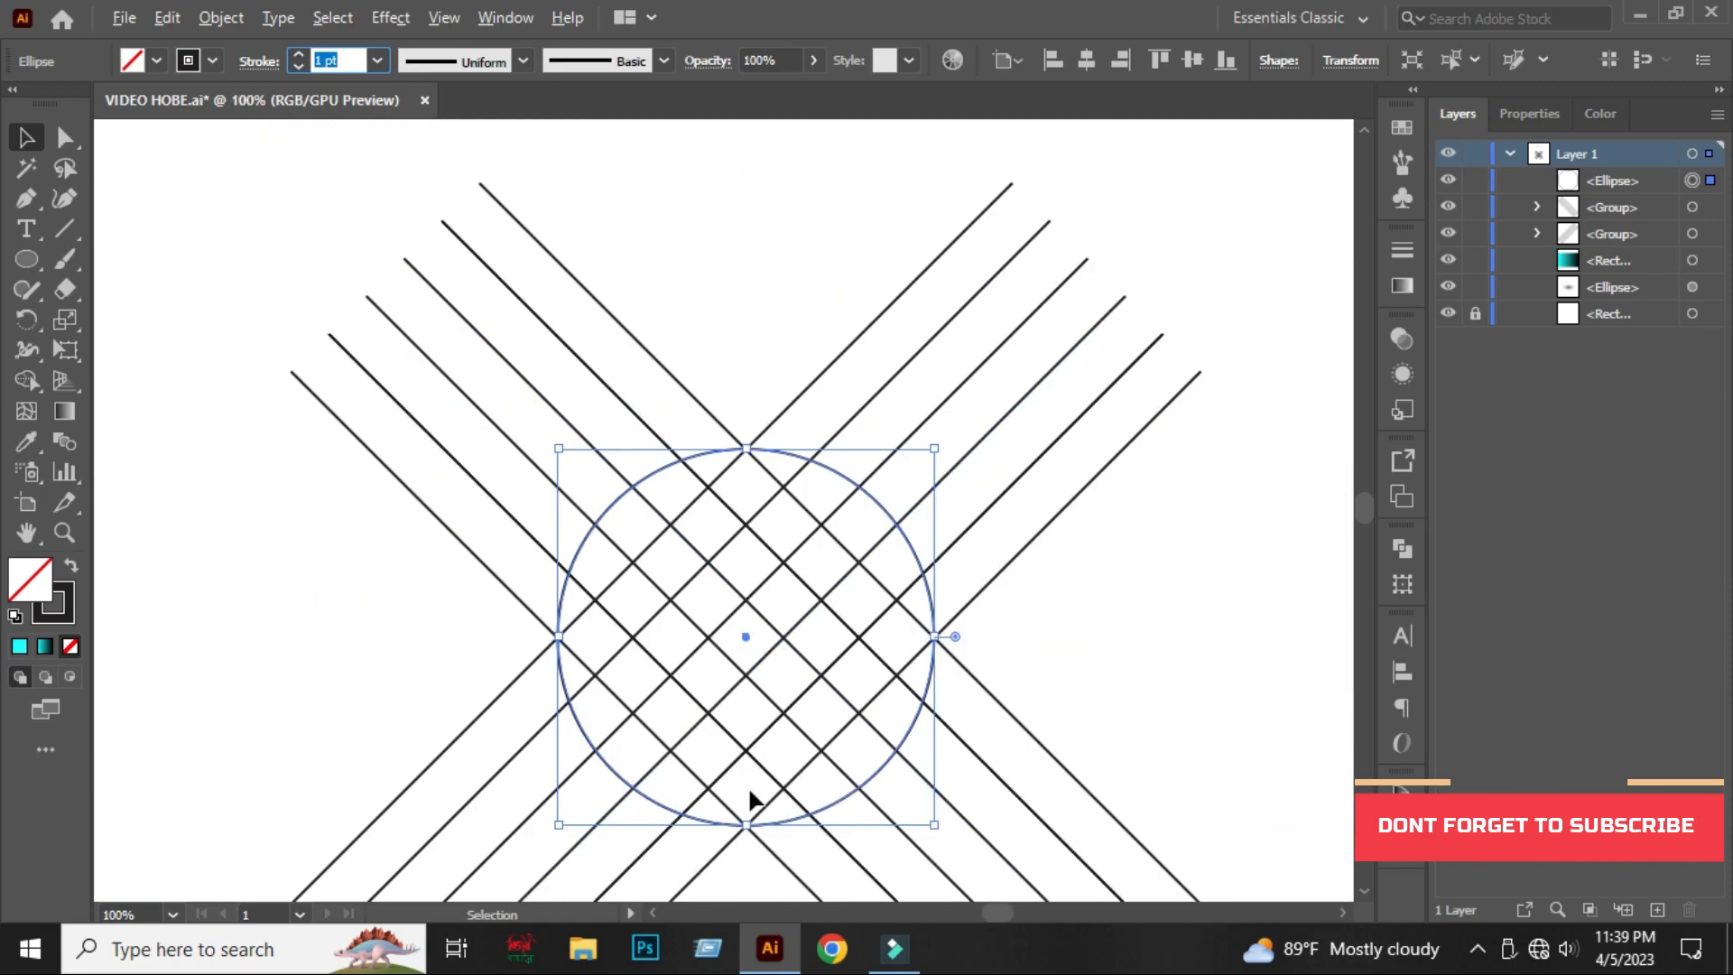
{"action": "scroll", "coordinate": [740, 862], "scroll_direction": "up", "scroll_amount": 3}
{"action": "scroll", "coordinate": [722, 750], "scroll_direction": "down", "scroll_amount": 4}
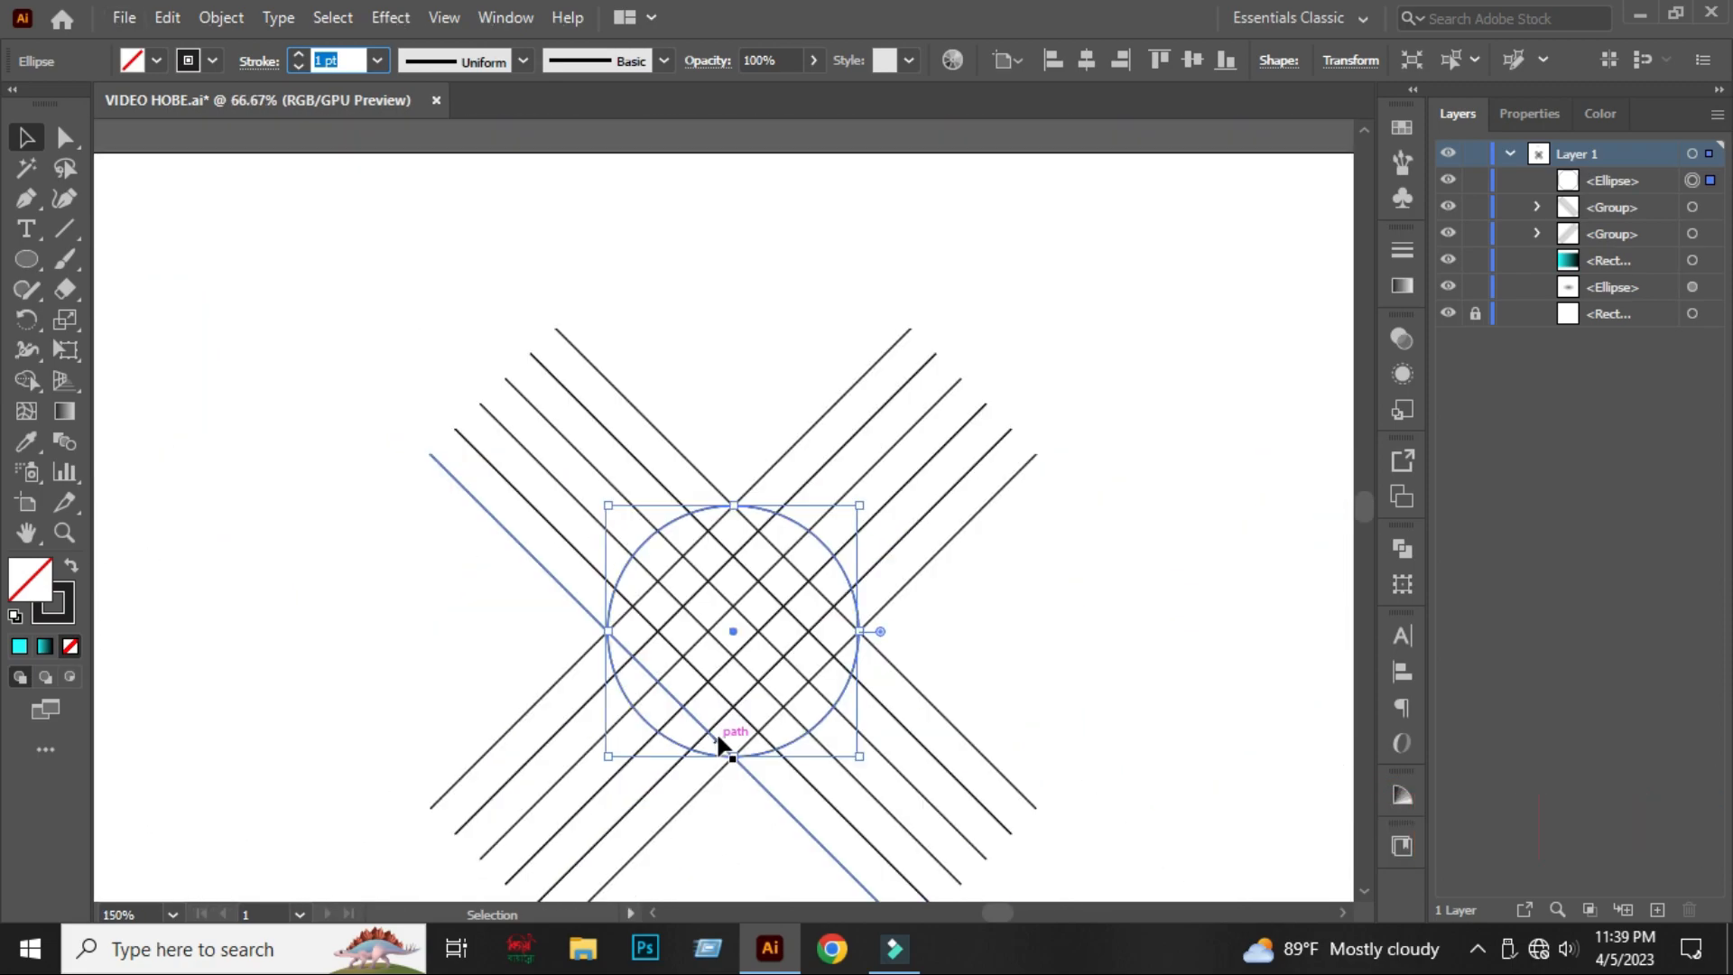
{"action": "left_click", "coordinate": [642, 318]}
Select the circle and both line groups for the Shape Builder, with no stroke and a black fill.
{"action": "scroll", "coordinate": [744, 589], "scroll_direction": "up", "scroll_amount": 1}
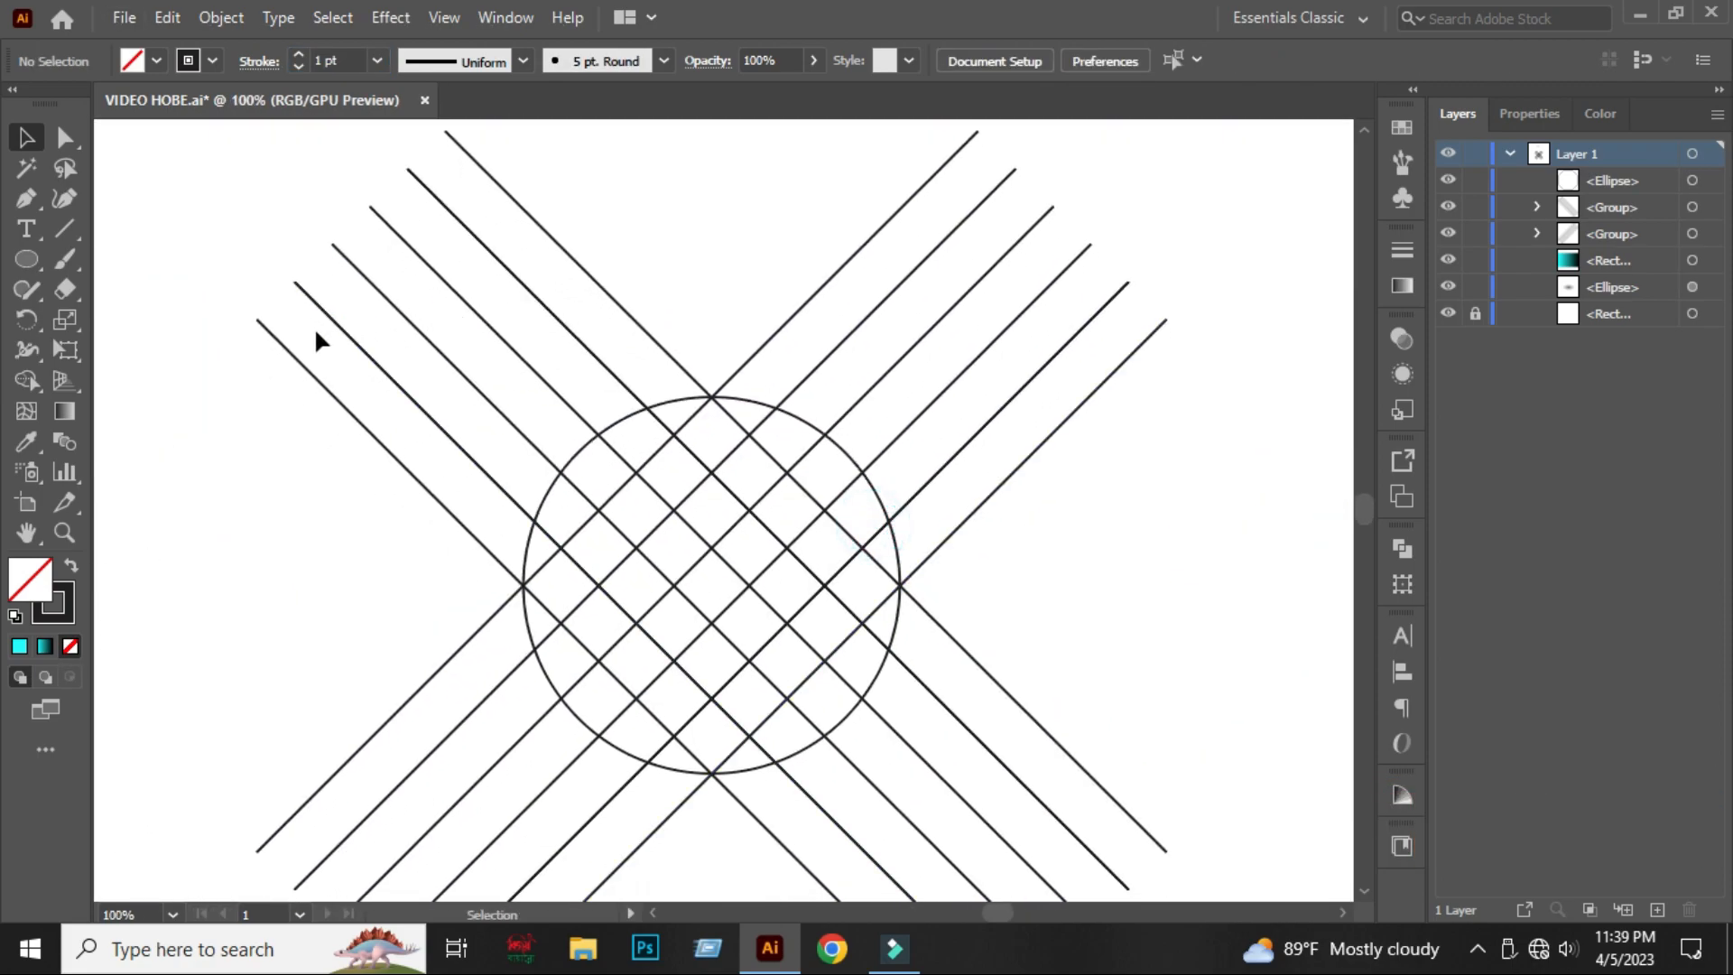
{"action": "left_click_drag", "start_coordinate": [844, 652], "coordinate": [1185, 788]}
{"action": "left_click", "coordinate": [27, 380]}
{"action": "left_click", "coordinate": [191, 61]}
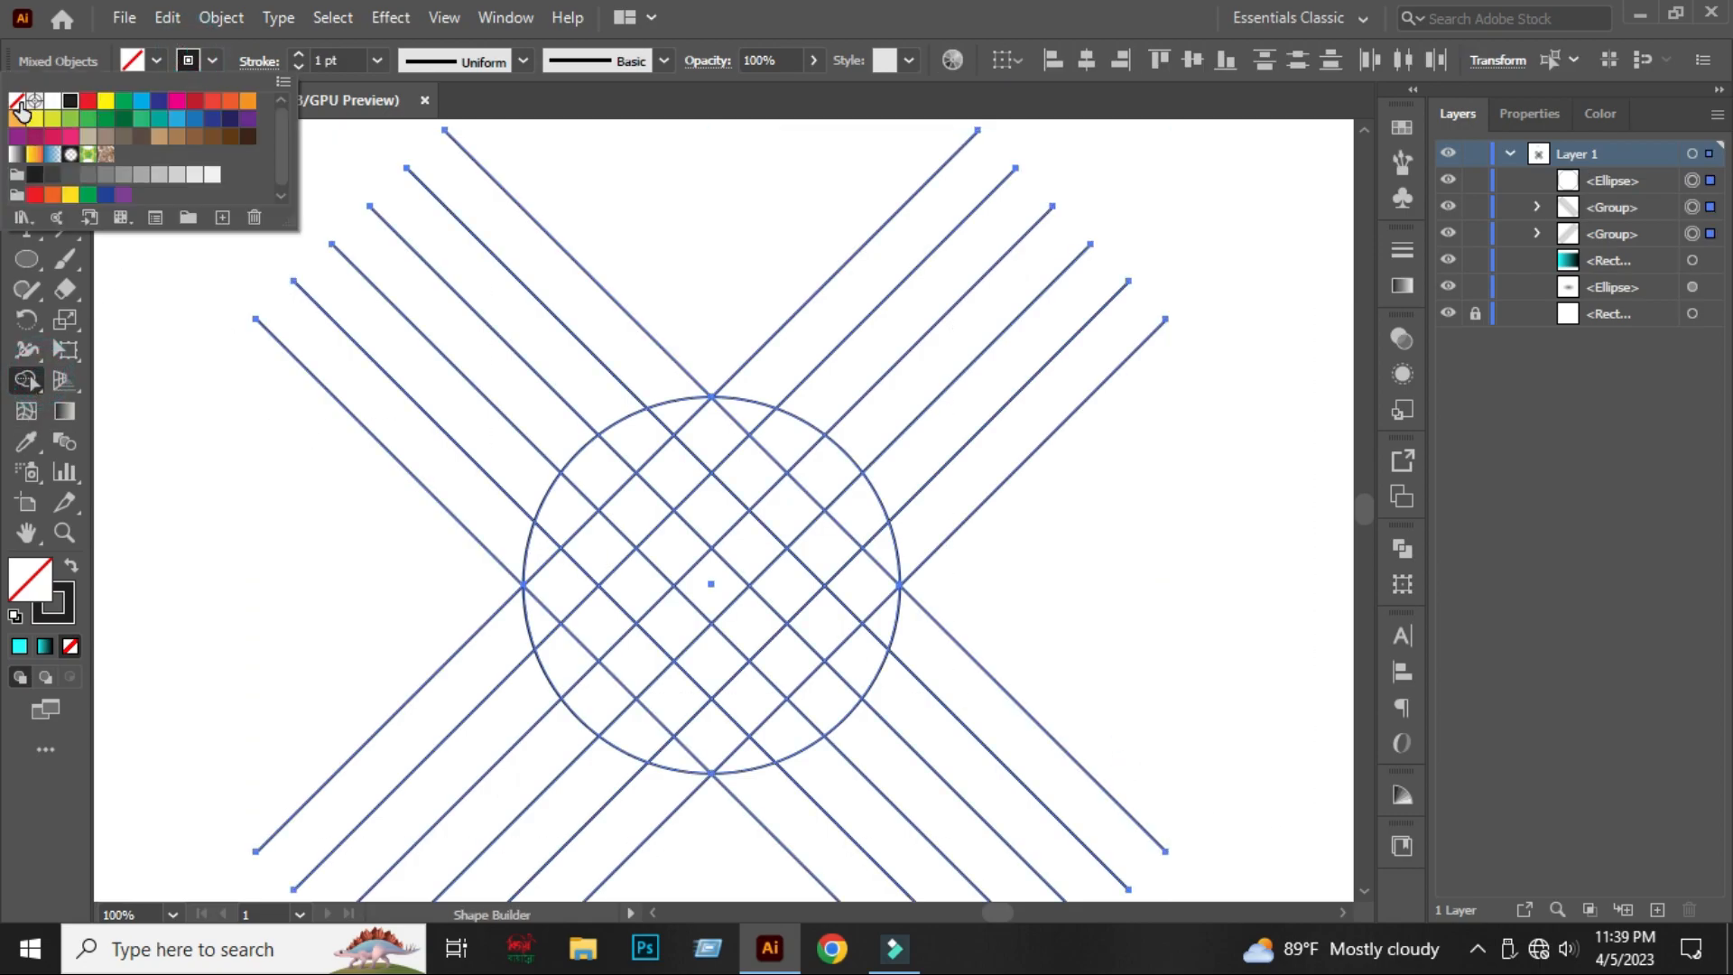
{"action": "left_click", "coordinate": [18, 101]}
{"action": "left_click", "coordinate": [133, 57]}
{"action": "left_click", "coordinate": [70, 100]}
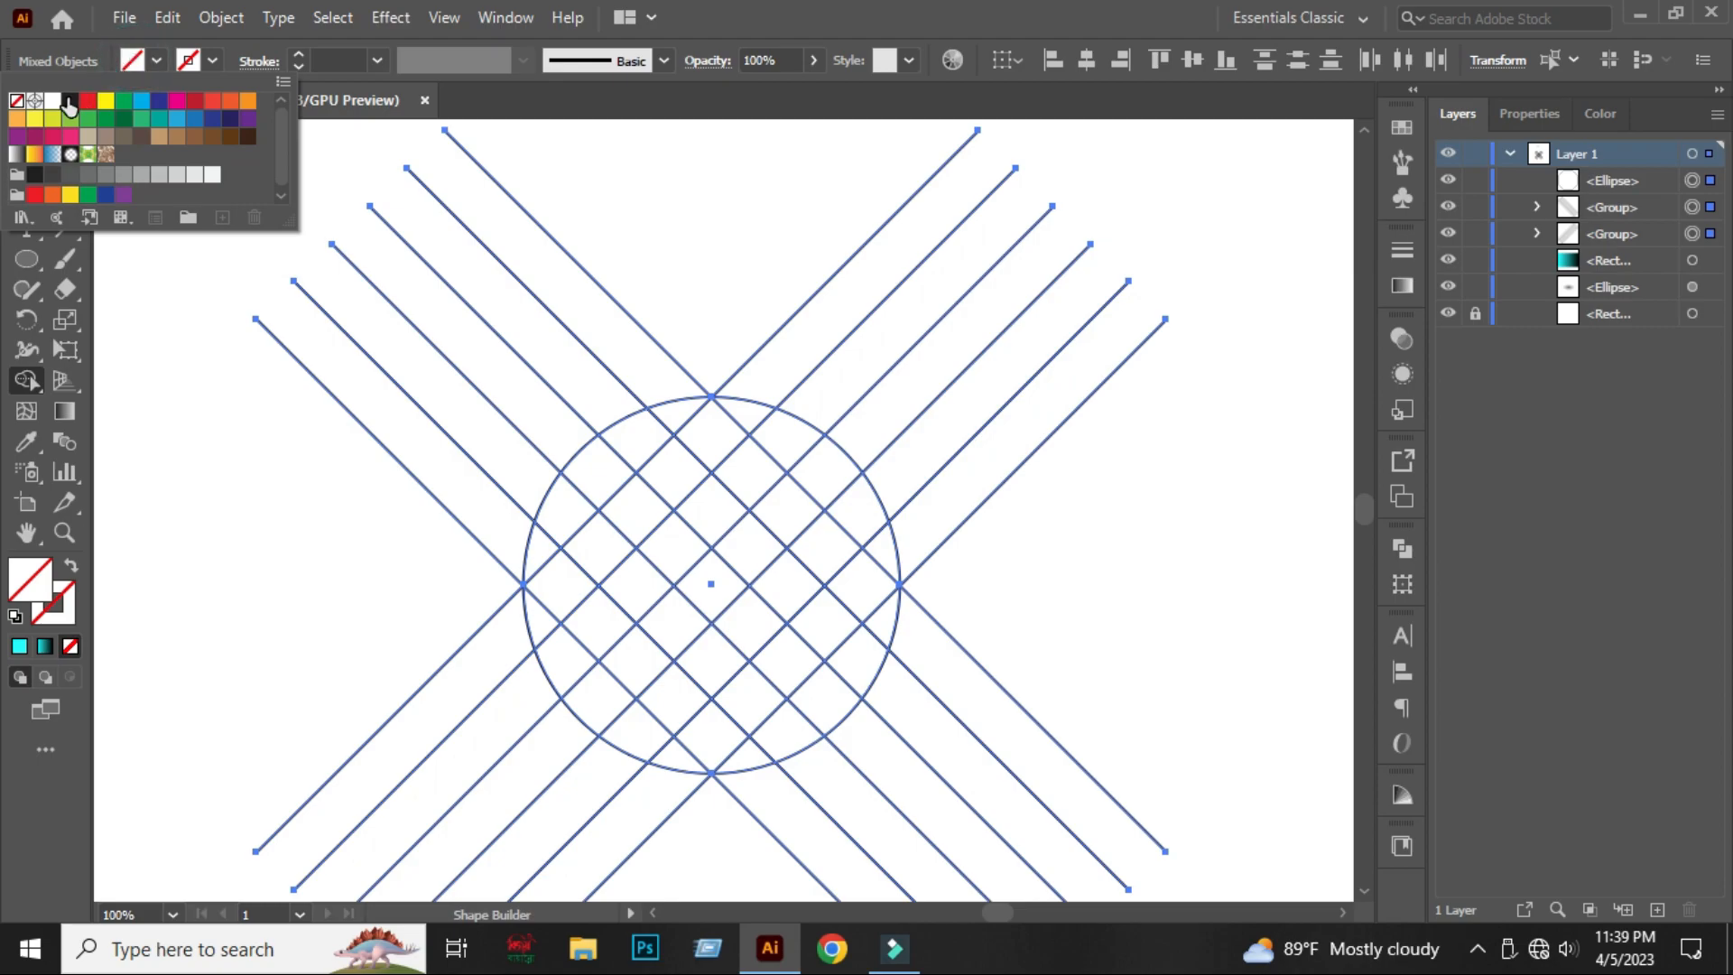
{"action": "left_click", "coordinate": [614, 486]}
Merge the regions inside the circle into four interlocking black bands around a central diamond with the Shape Builder.
{"action": "scroll", "coordinate": [618, 601], "scroll_direction": "up", "scroll_amount": 1}
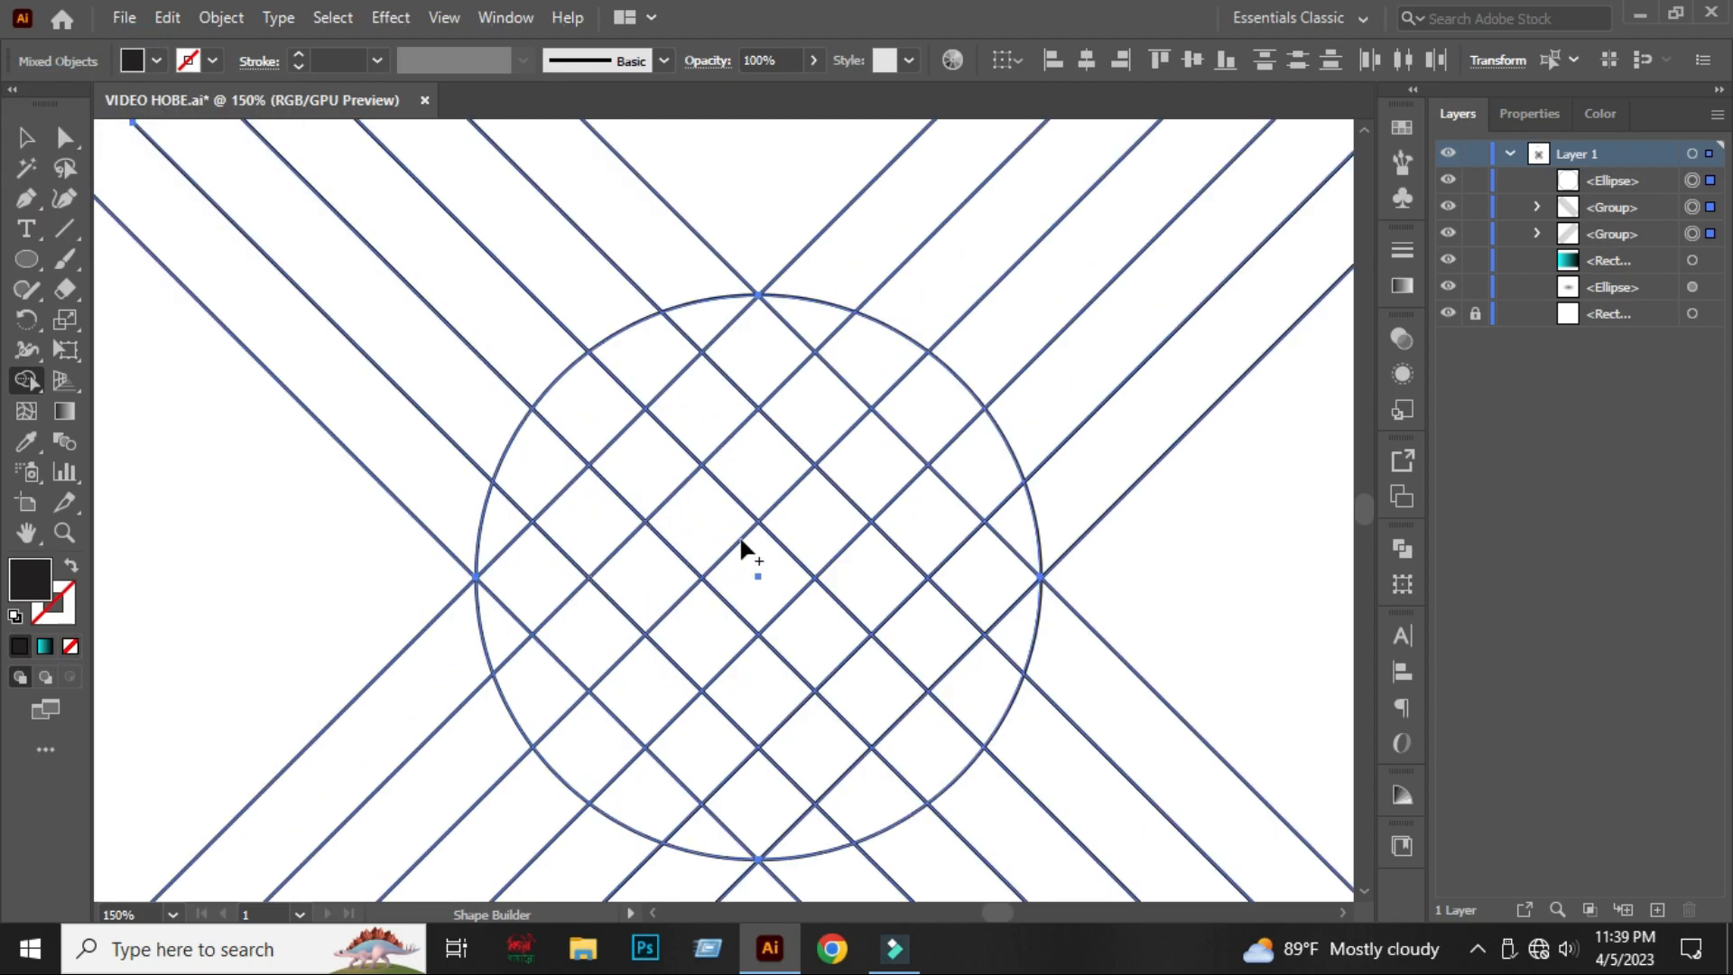
{"action": "left_click_drag", "start_coordinate": [743, 423], "coordinate": [731, 353]}
{"action": "mouse_move", "coordinate": [699, 267]}
{"action": "left_mouse_down"}
{"action": "mouse_move", "coordinate": [638, 290]}
{"action": "mouse_move", "coordinate": [520, 444]}
{"action": "mouse_move", "coordinate": [567, 562]}
{"action": "mouse_move", "coordinate": [669, 672]}
{"action": "left_mouse_up"}
{"action": "left_click_drag", "start_coordinate": [486, 580], "coordinate": [559, 665]}
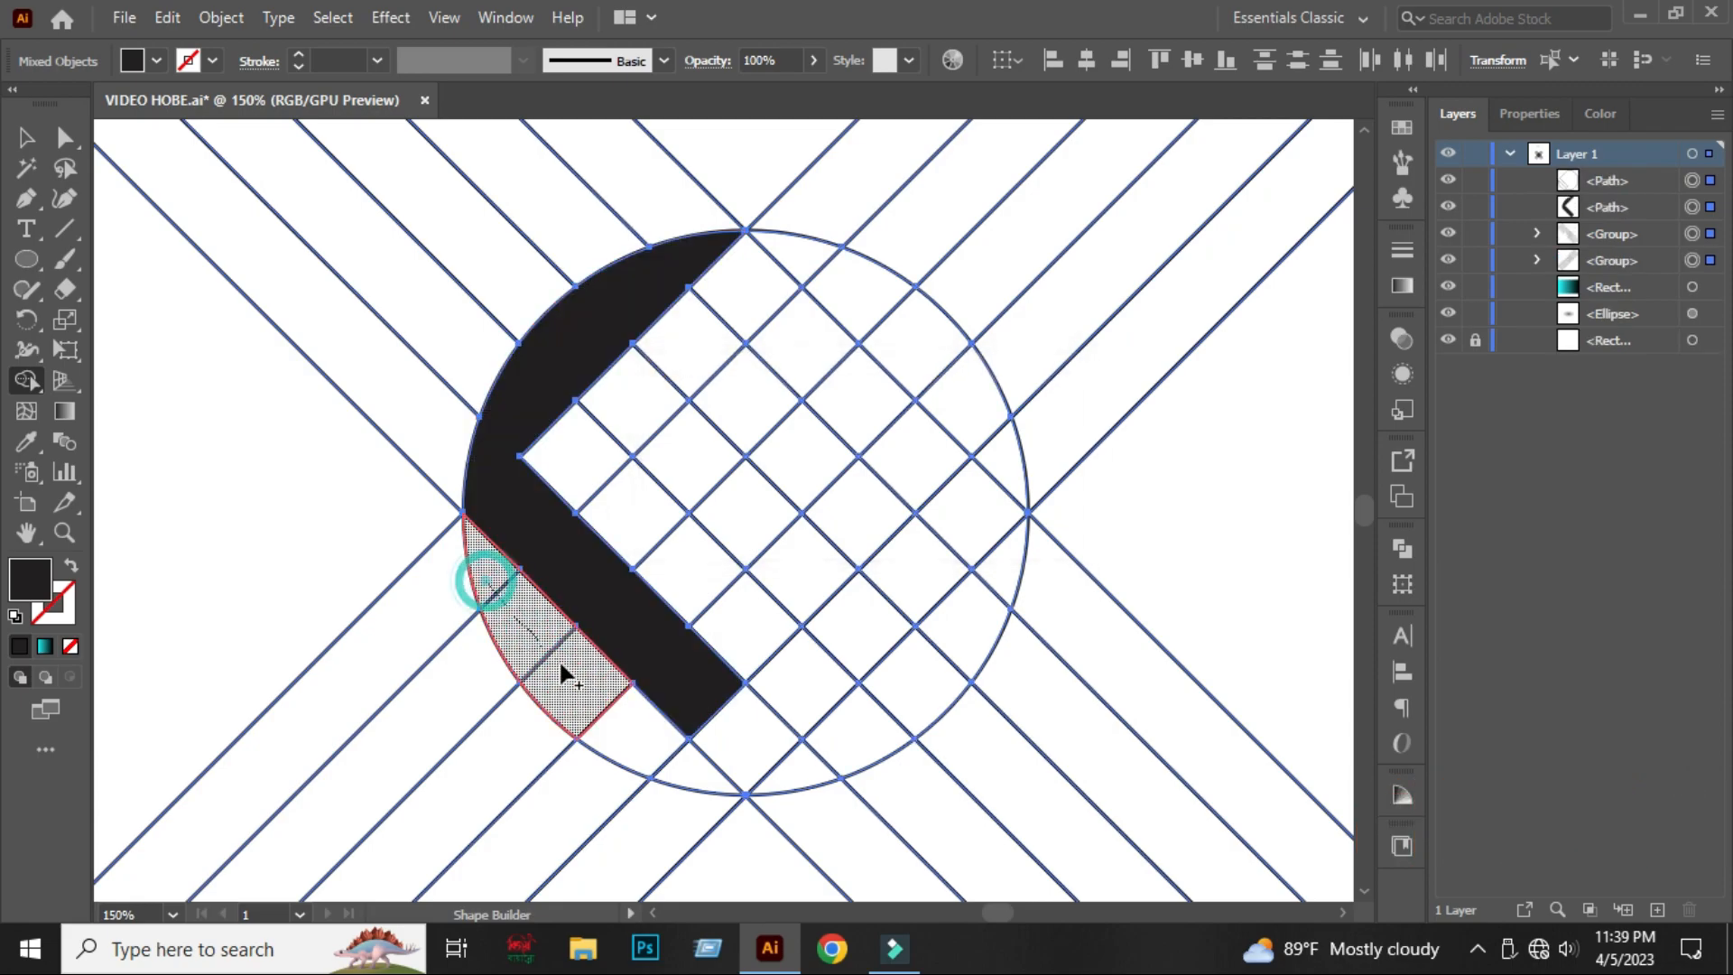
{"action": "left_click_drag", "start_coordinate": [770, 725], "coordinate": [899, 577]}
{"action": "mouse_move", "coordinate": [794, 760]}
{"action": "left_mouse_down"}
{"action": "mouse_move", "coordinate": [903, 686]}
{"action": "mouse_move", "coordinate": [991, 571]}
{"action": "mouse_move", "coordinate": [987, 528]}
{"action": "mouse_move", "coordinate": [821, 361]}
{"action": "left_mouse_up"}
{"action": "mouse_move", "coordinate": [1005, 457]}
{"action": "left_mouse_down"}
{"action": "mouse_move", "coordinate": [925, 344]}
{"action": "mouse_move", "coordinate": [788, 270]}
{"action": "mouse_move", "coordinate": [582, 457]}
{"action": "left_mouse_up"}
{"action": "left_click", "coordinate": [25, 140]}
{"action": "left_click", "coordinate": [168, 338]}
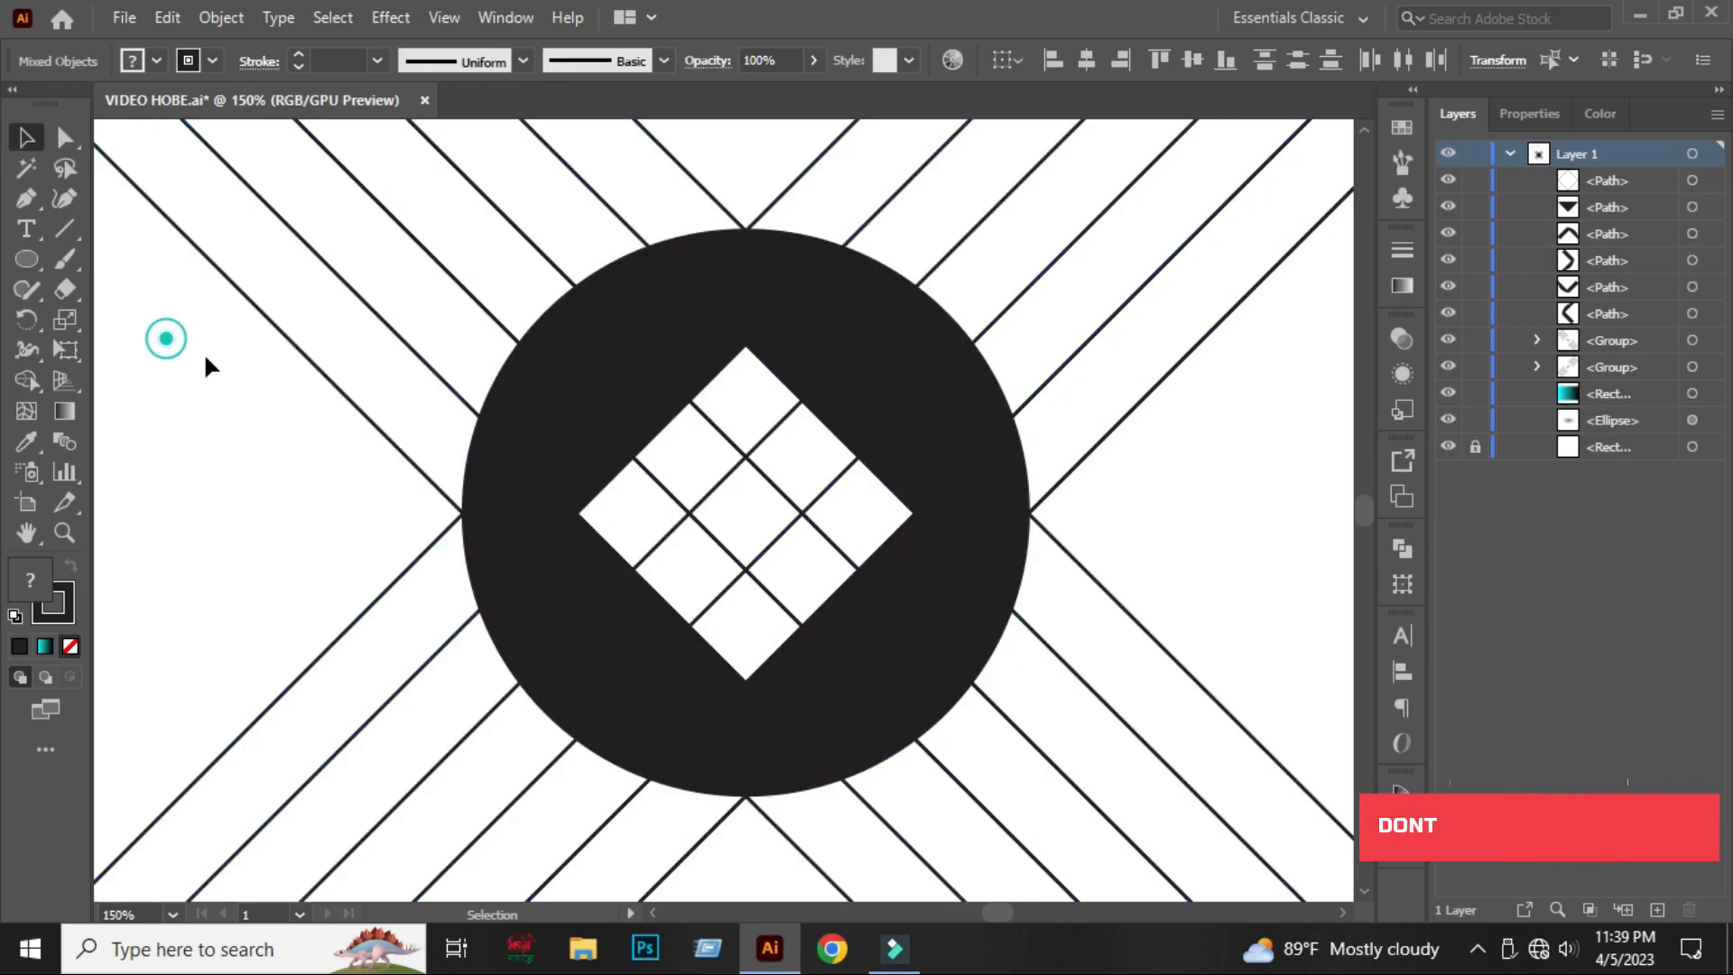
Group the four black bands.
{"action": "left_click", "coordinate": [507, 389]}
{"action": "left_click", "coordinate": [607, 408], "text": "shift"}
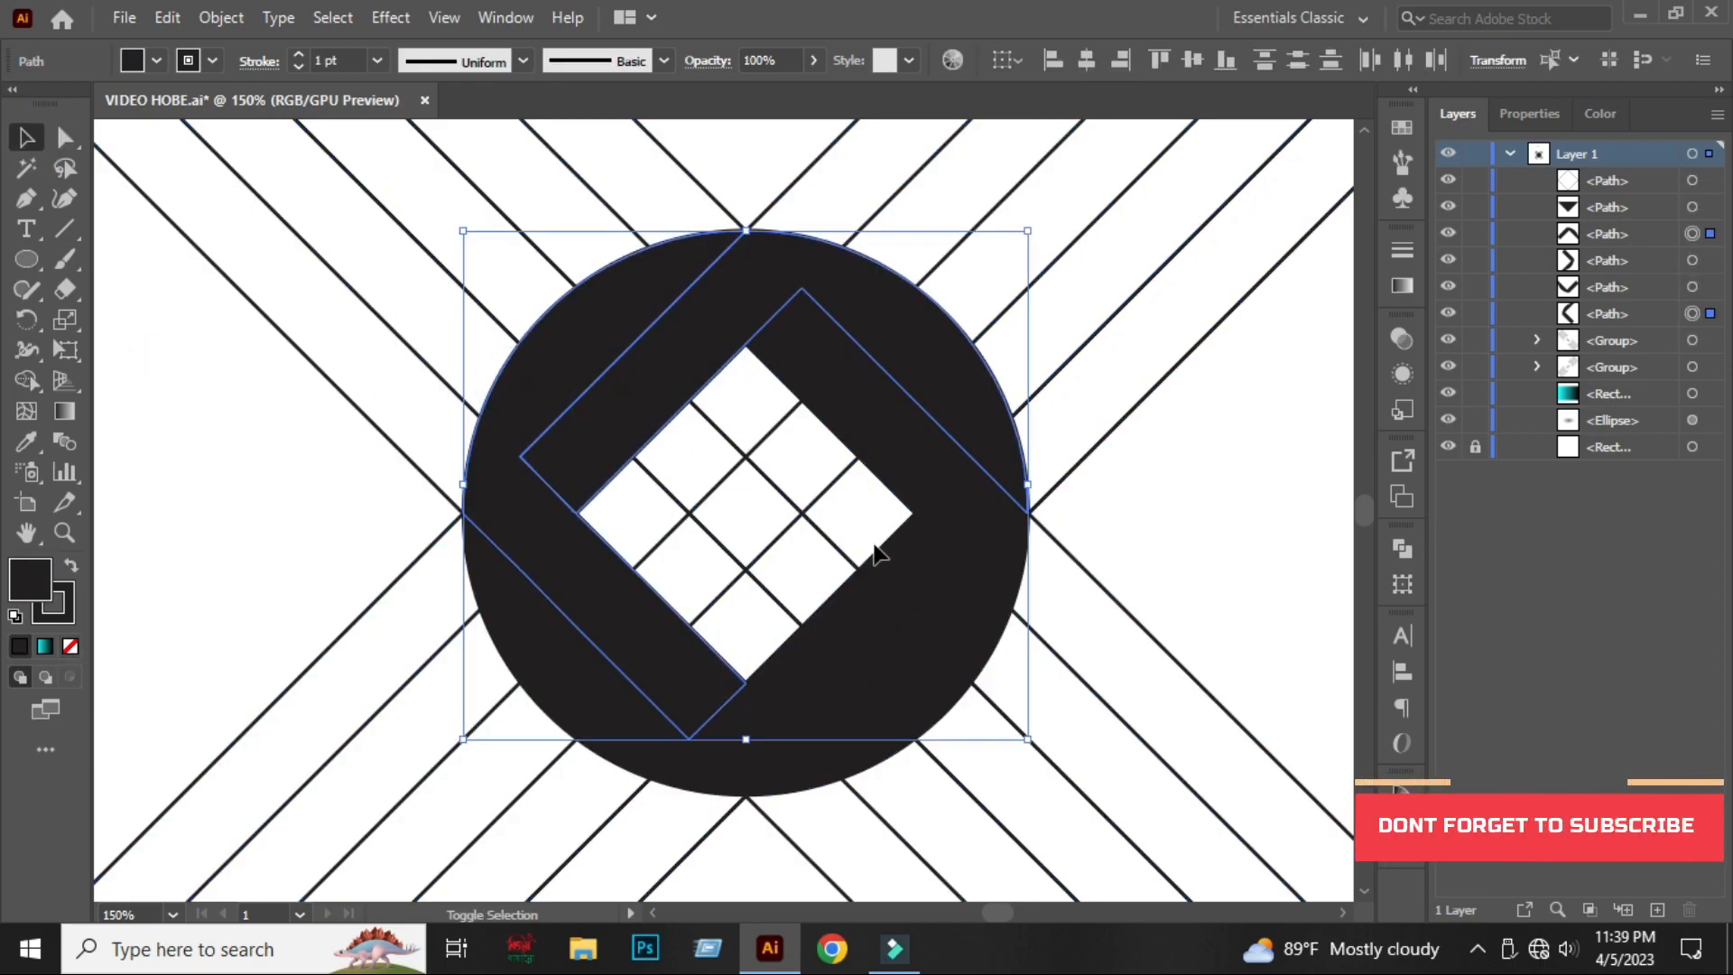
{"action": "left_click", "coordinate": [980, 585], "text": "shift"}
{"action": "right_click", "coordinate": [813, 664]}
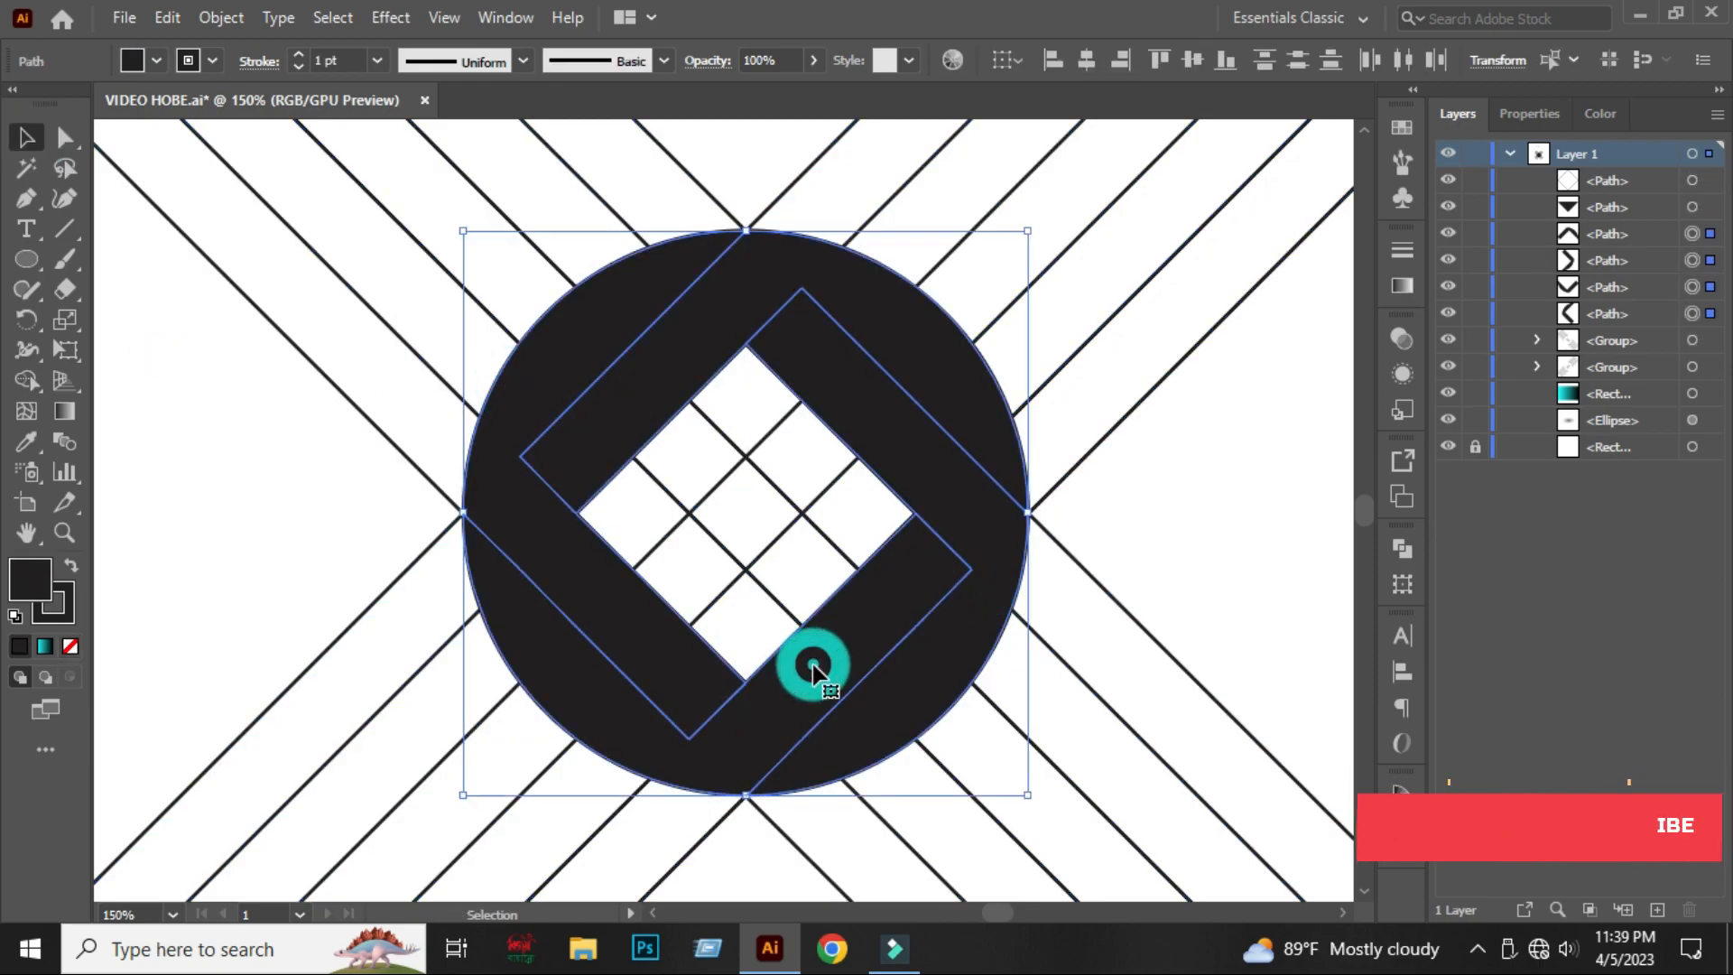
{"action": "left_click", "coordinate": [881, 309]}
Move the band group clear of the lattice and delete the leftover construction lines and pieces.
{"action": "scroll", "coordinate": [883, 309], "scroll_direction": "down", "scroll_amount": 3}
{"action": "left_click_drag", "start_coordinate": [885, 358], "coordinate": [484, 348]}
{"action": "left_click", "coordinate": [572, 192]}
{"action": "left_click_drag", "start_coordinate": [572, 192], "coordinate": [1167, 645]}
{"action": "key", "text": "Delete"}
{"action": "left_click_drag", "start_coordinate": [516, 390], "coordinate": [843, 388]}
Remove the stroke from the band group.
{"action": "scroll", "coordinate": [886, 370], "scroll_direction": "up", "scroll_amount": 2}
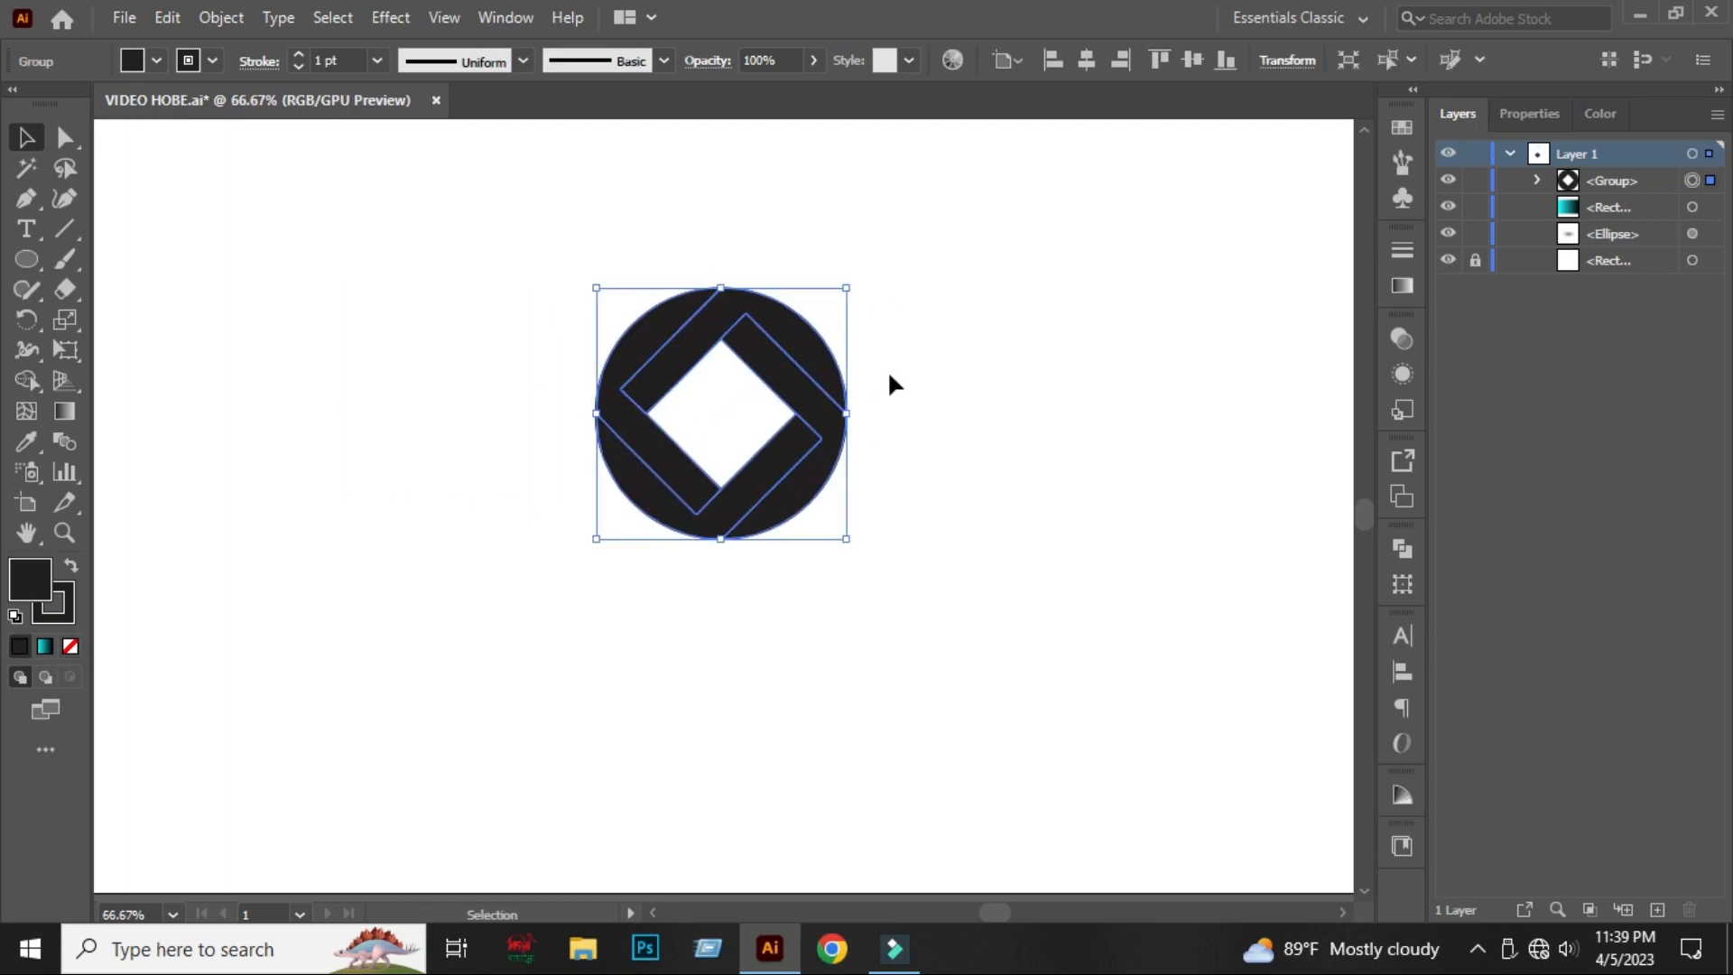
{"action": "left_click", "coordinate": [187, 62]}
{"action": "left_click", "coordinate": [16, 100]}
{"action": "left_click", "coordinate": [259, 317]}
{"action": "left_click", "coordinate": [731, 309]}
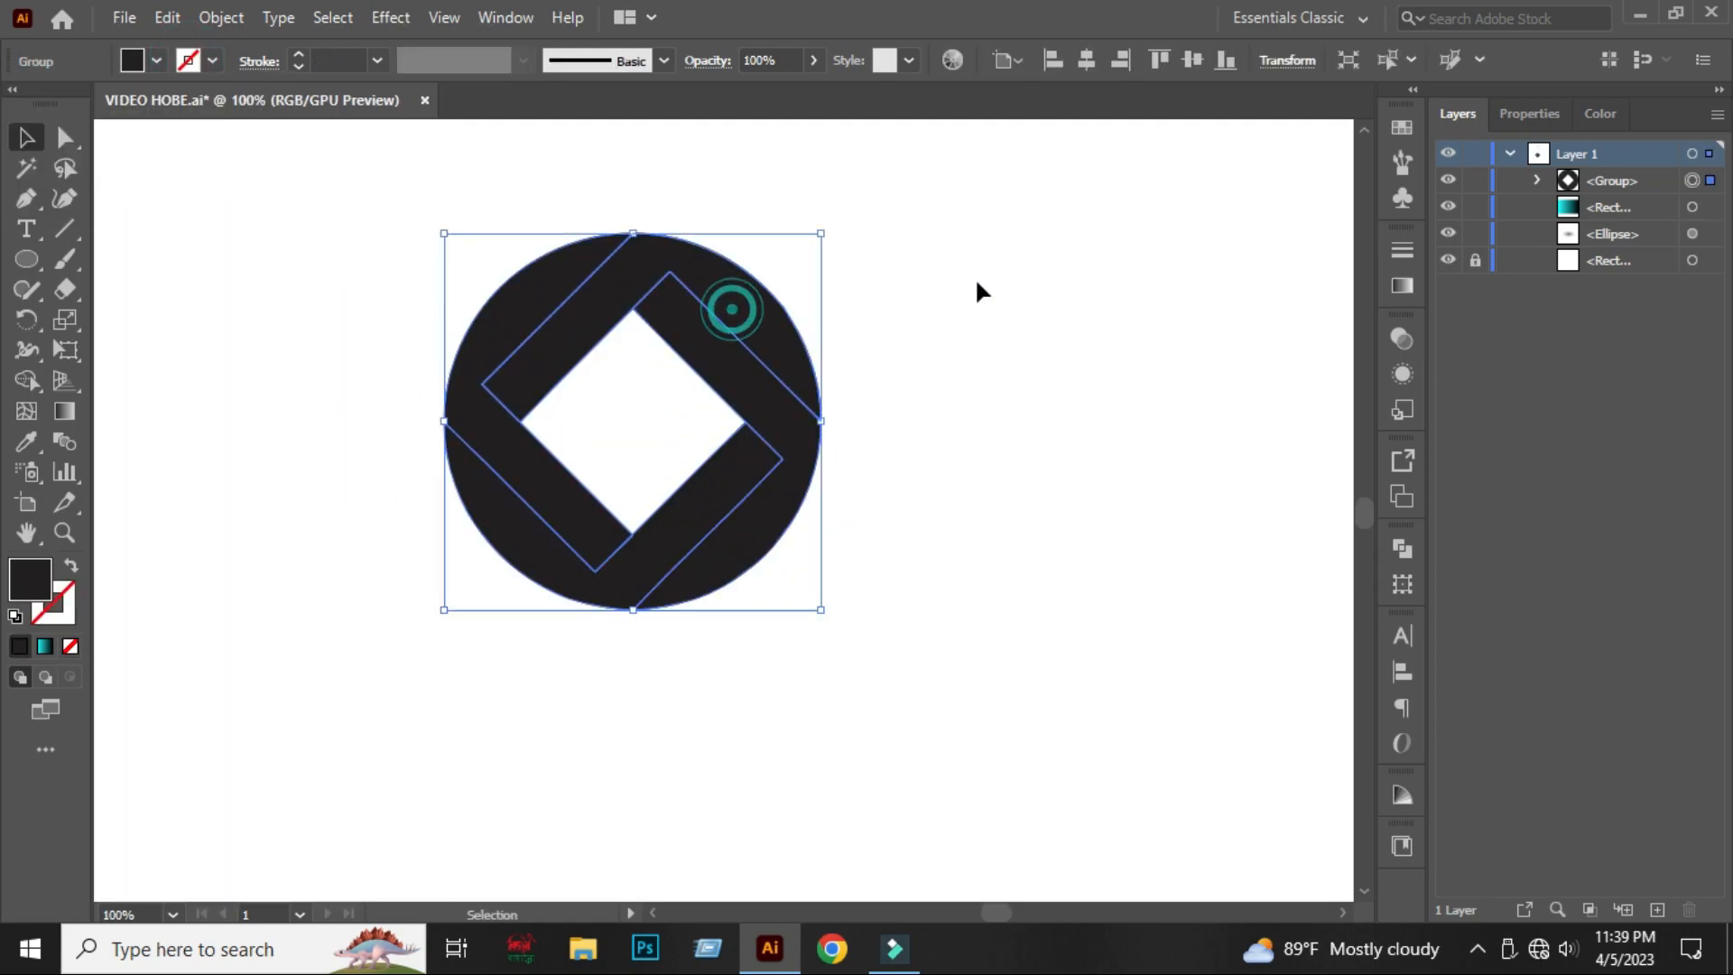
{"action": "left_click", "coordinate": [1536, 180]}
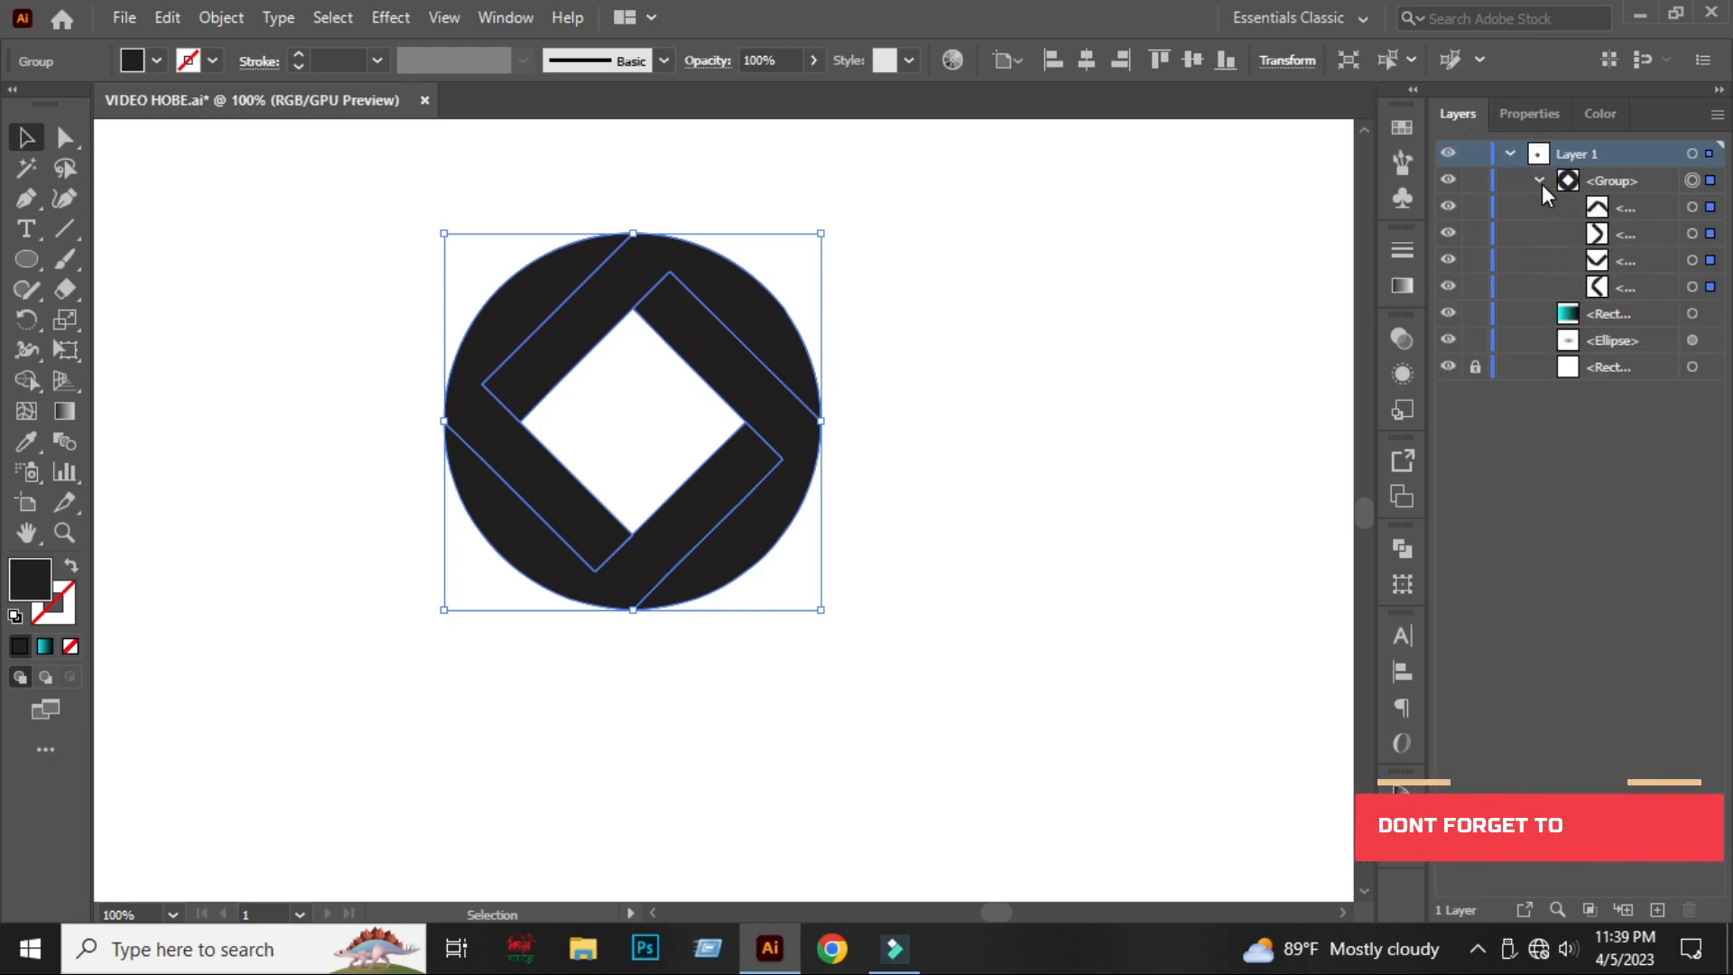
{"action": "left_click", "coordinate": [1537, 179]}
{"action": "left_click", "coordinate": [808, 320]}
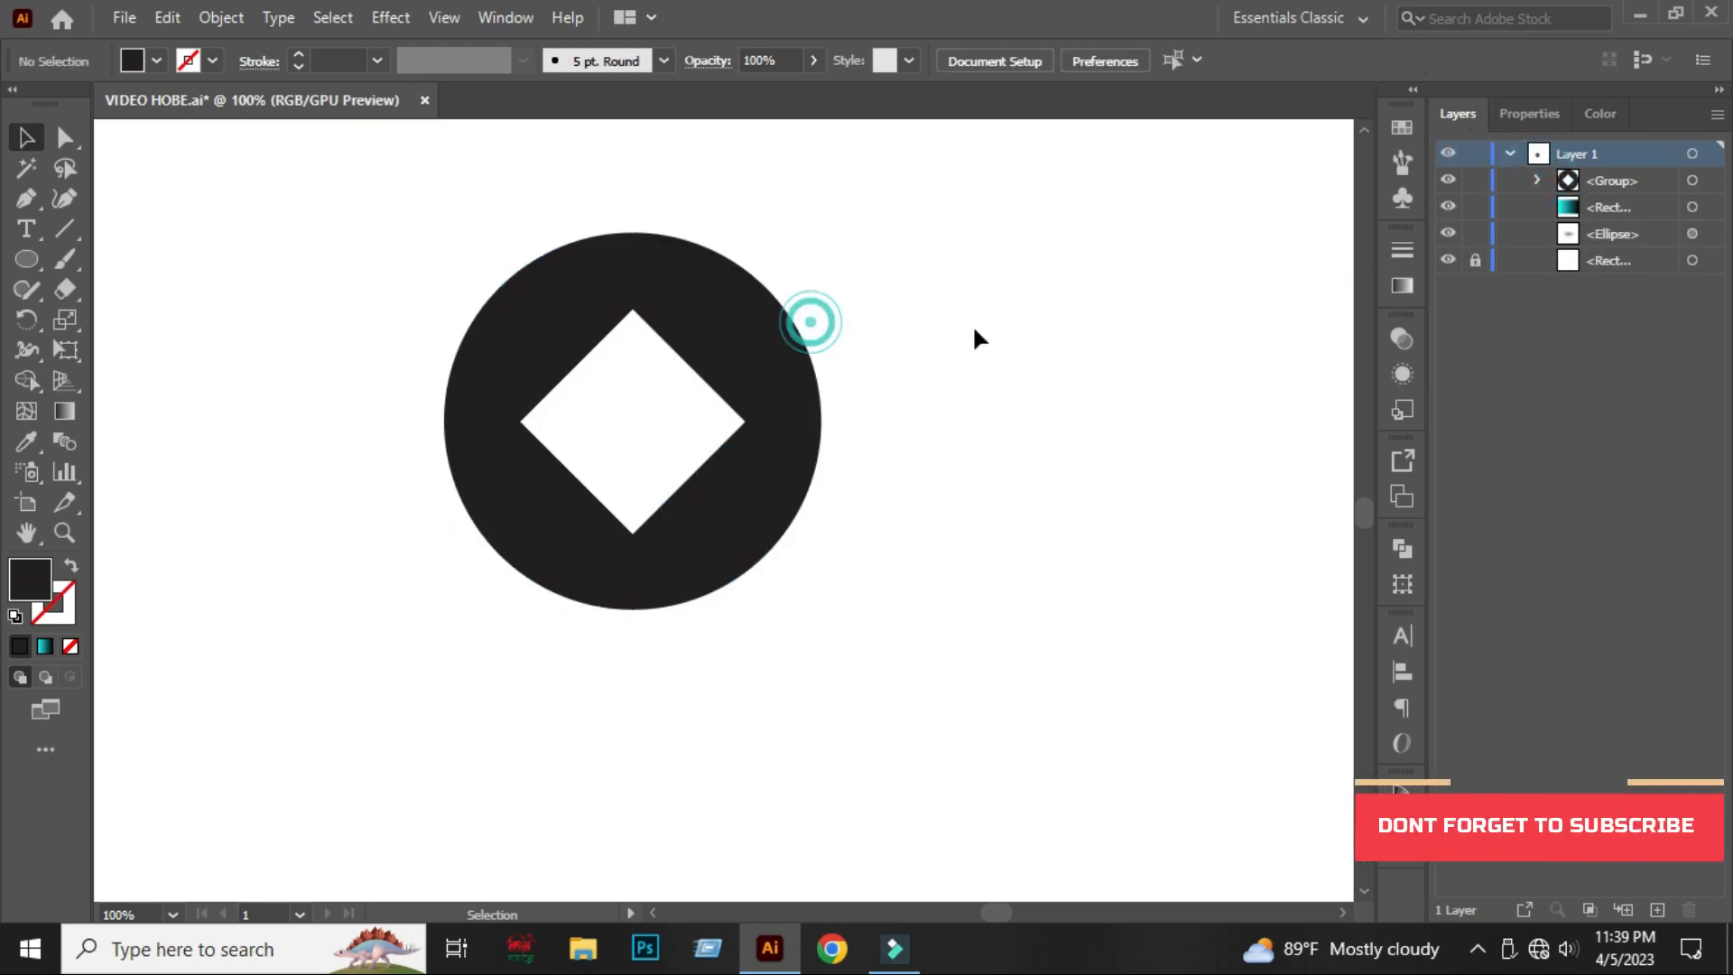
Round the outer end corner of each of the four bands to a radius of about 26 px.
{"action": "left_click", "coordinate": [691, 302]}
{"action": "left_click_drag", "start_coordinate": [1114, 313], "coordinate": [1045, 320]}
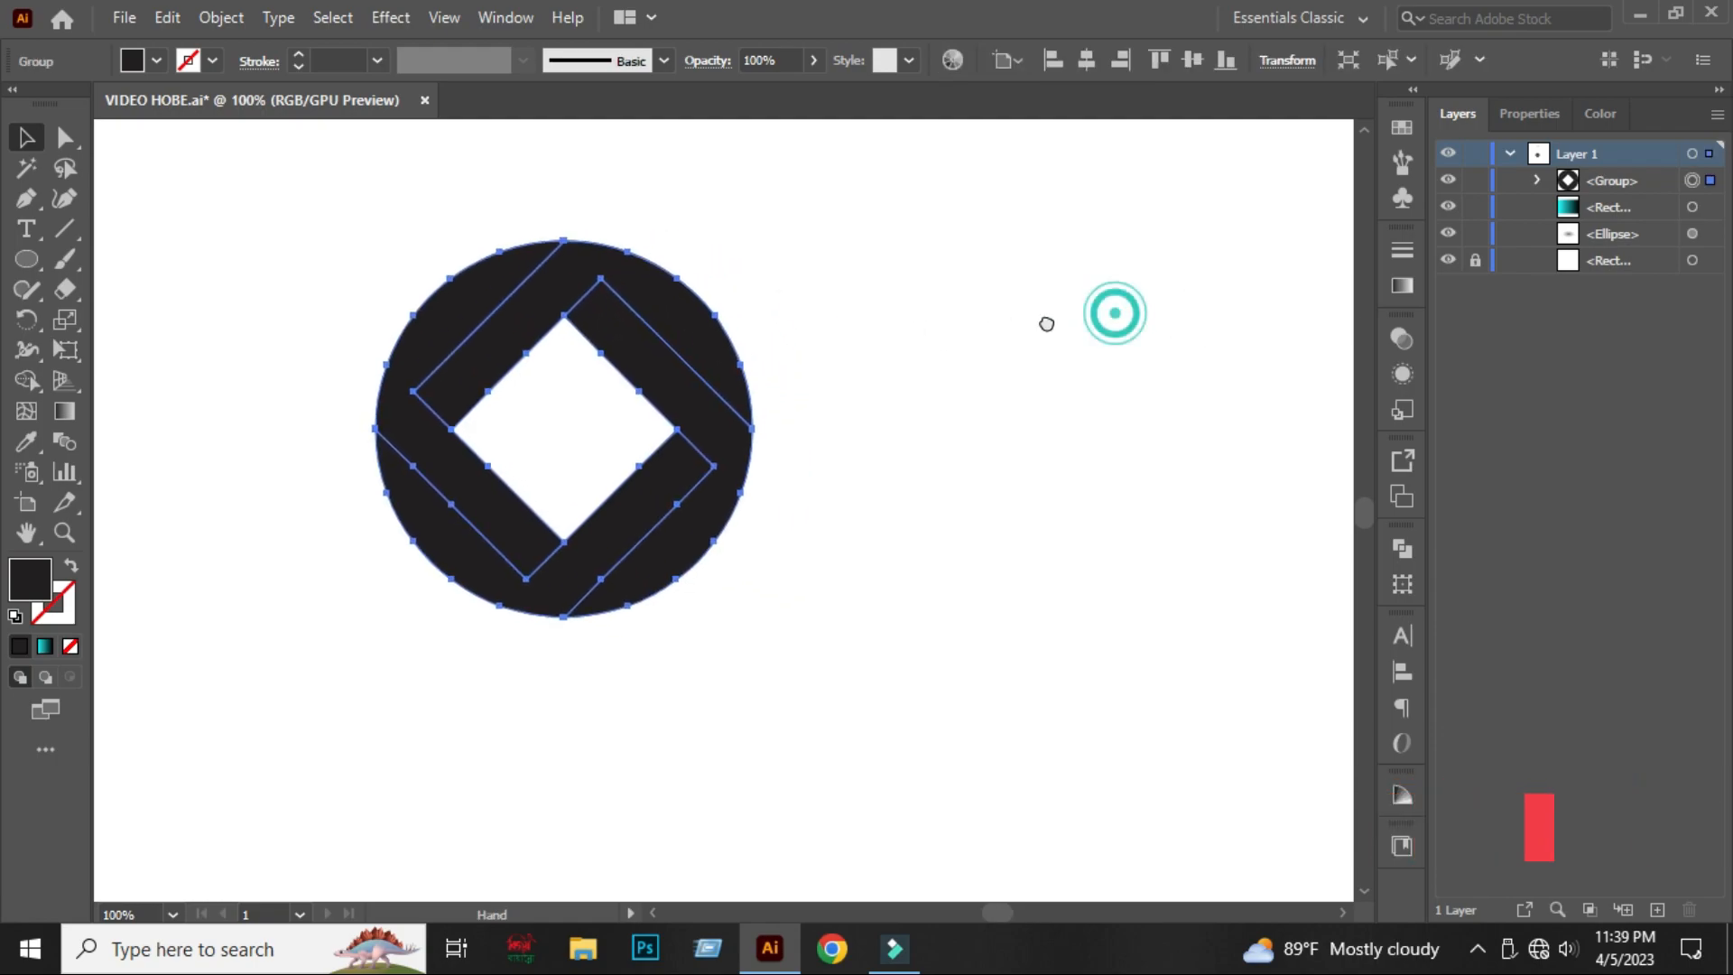
{"action": "left_click_drag", "start_coordinate": [754, 378], "coordinate": [884, 396]}
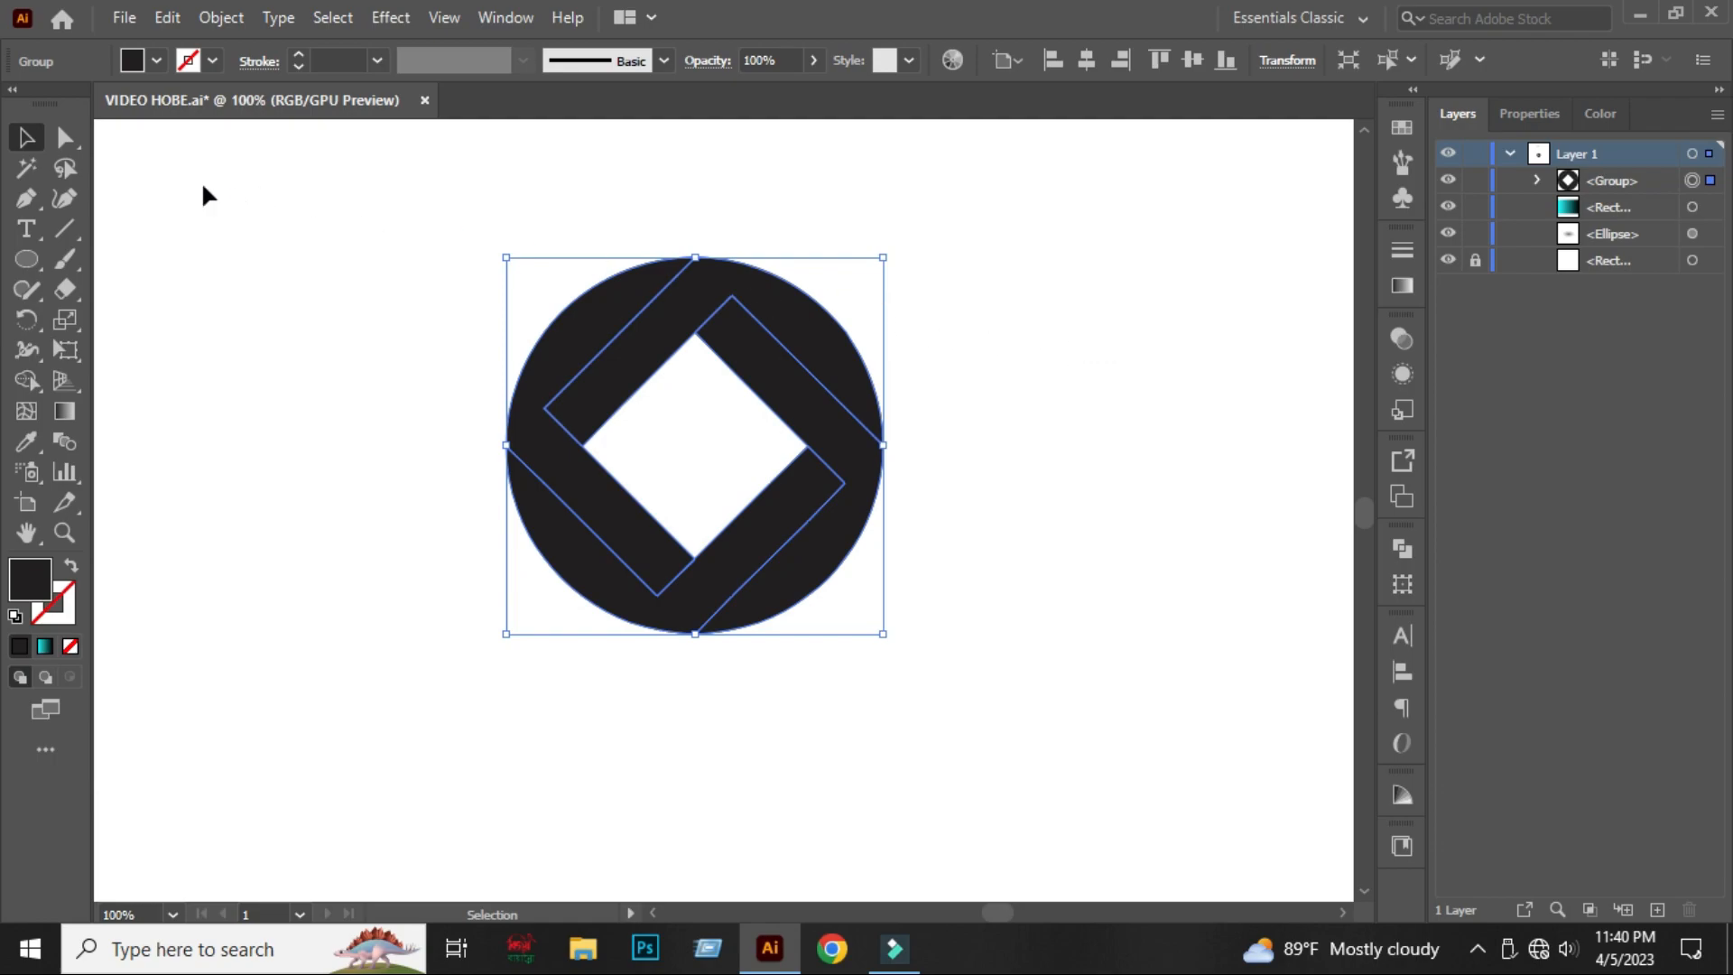
{"action": "left_click", "coordinate": [71, 147]}
{"action": "scroll", "coordinate": [810, 378], "scroll_direction": "up", "scroll_amount": 2}
{"action": "left_click", "coordinate": [658, 240]}
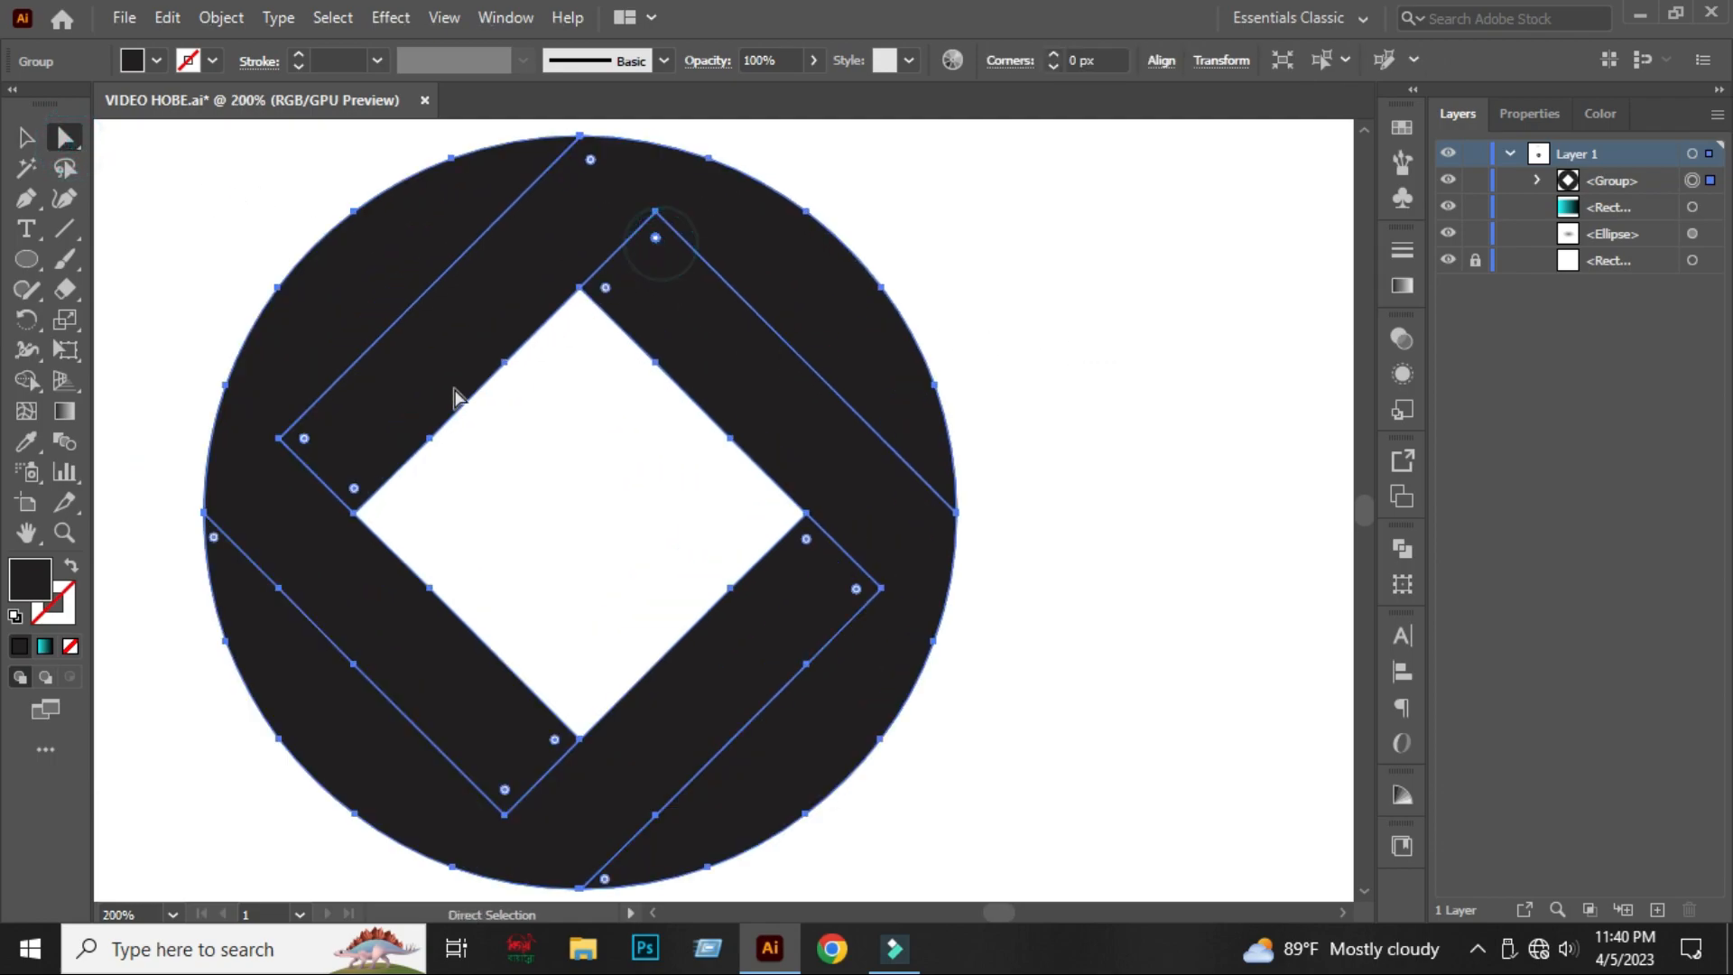
{"action": "left_click", "coordinate": [505, 790], "text": "shift"}
{"action": "left_click_drag", "start_coordinate": [856, 592], "coordinate": [751, 585]}
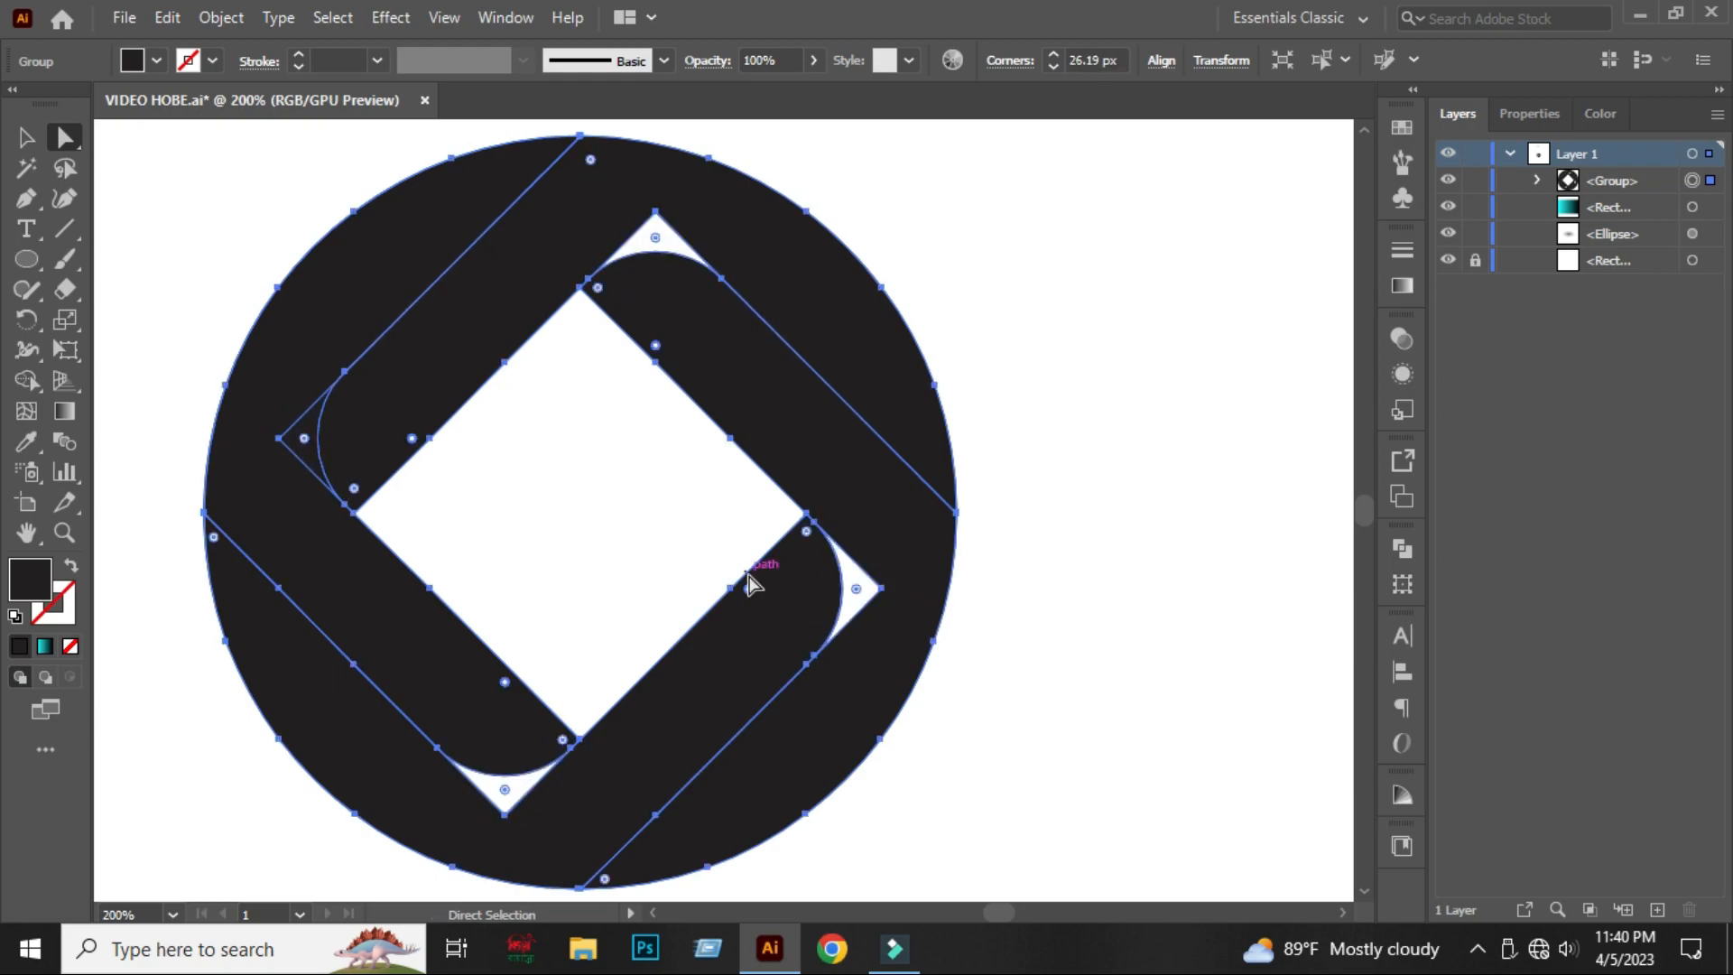
Merge the white gaps beside the four rounded corners into the adjoining bands with the Shape Builder.
{"action": "left_click", "coordinate": [26, 137]}
{"action": "left_click", "coordinate": [202, 239]}
{"action": "left_click_drag", "start_coordinate": [201, 282], "coordinate": [742, 751]}
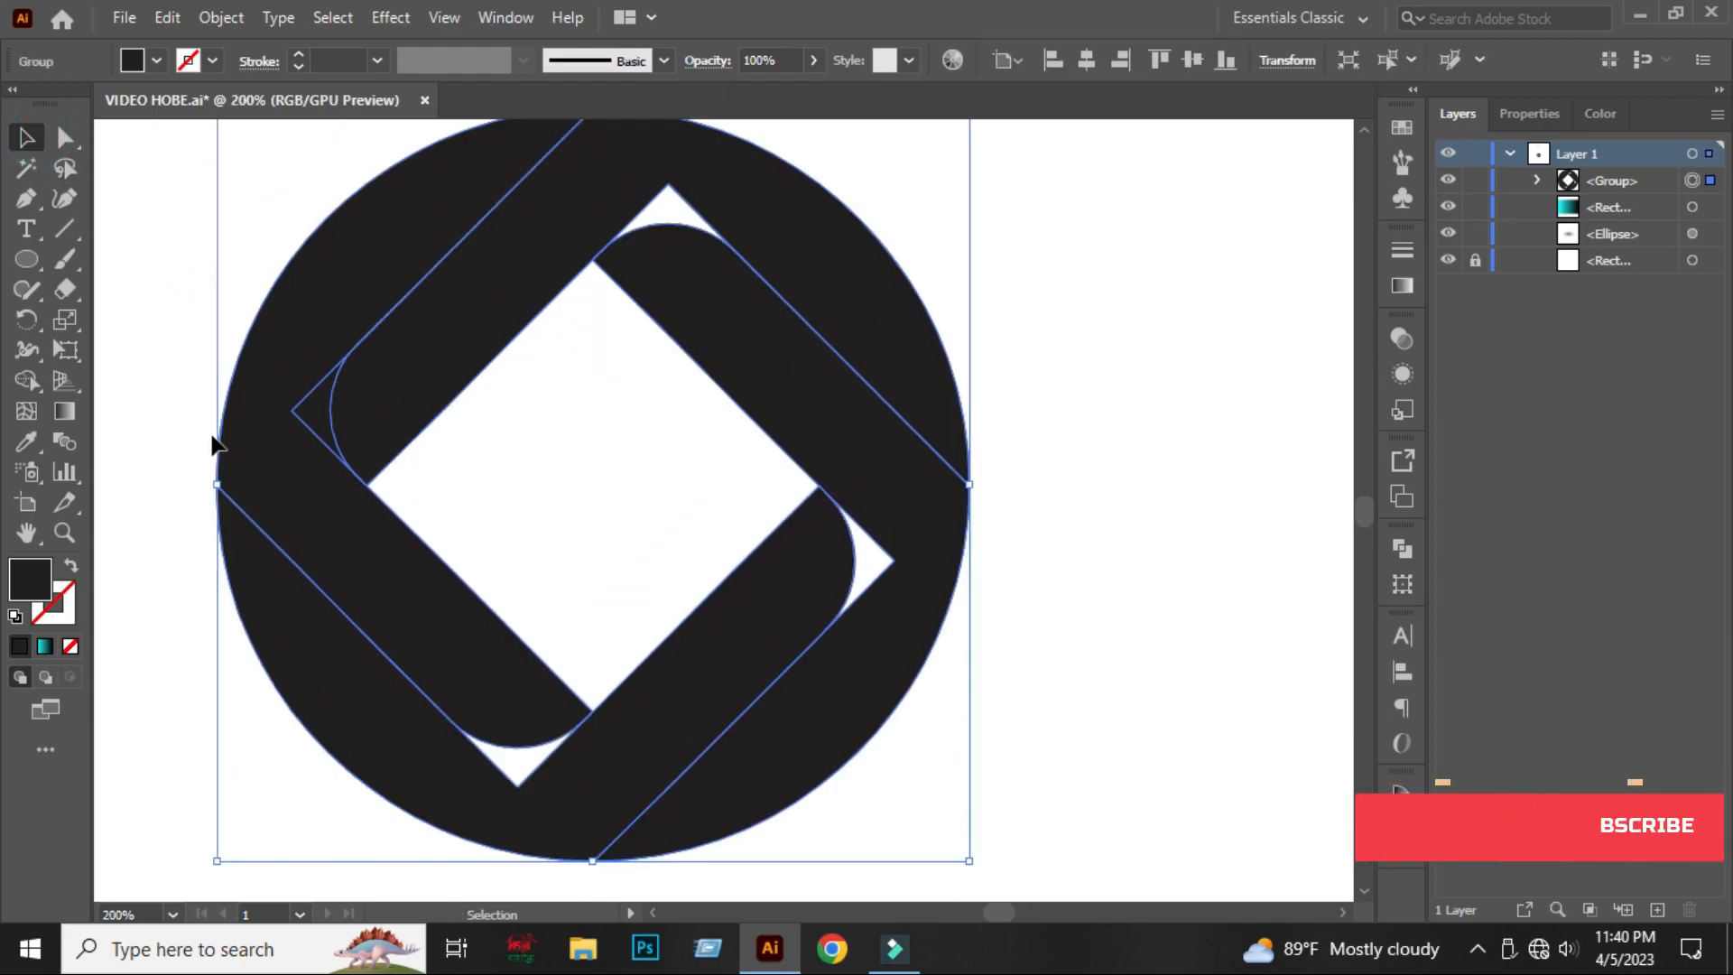
{"action": "left_click", "coordinate": [21, 378]}
{"action": "left_click_drag", "start_coordinate": [322, 344], "coordinate": [331, 466]}
{"action": "left_click_drag", "start_coordinate": [607, 174], "coordinate": [677, 206]}
{"action": "left_click_drag", "start_coordinate": [876, 557], "coordinate": [867, 642]}
{"action": "mouse_move", "coordinate": [447, 756]}
{"action": "left_mouse_down"}
{"action": "mouse_move", "coordinate": [559, 772]}
{"action": "mouse_move", "coordinate": [623, 763]}
{"action": "left_mouse_up"}
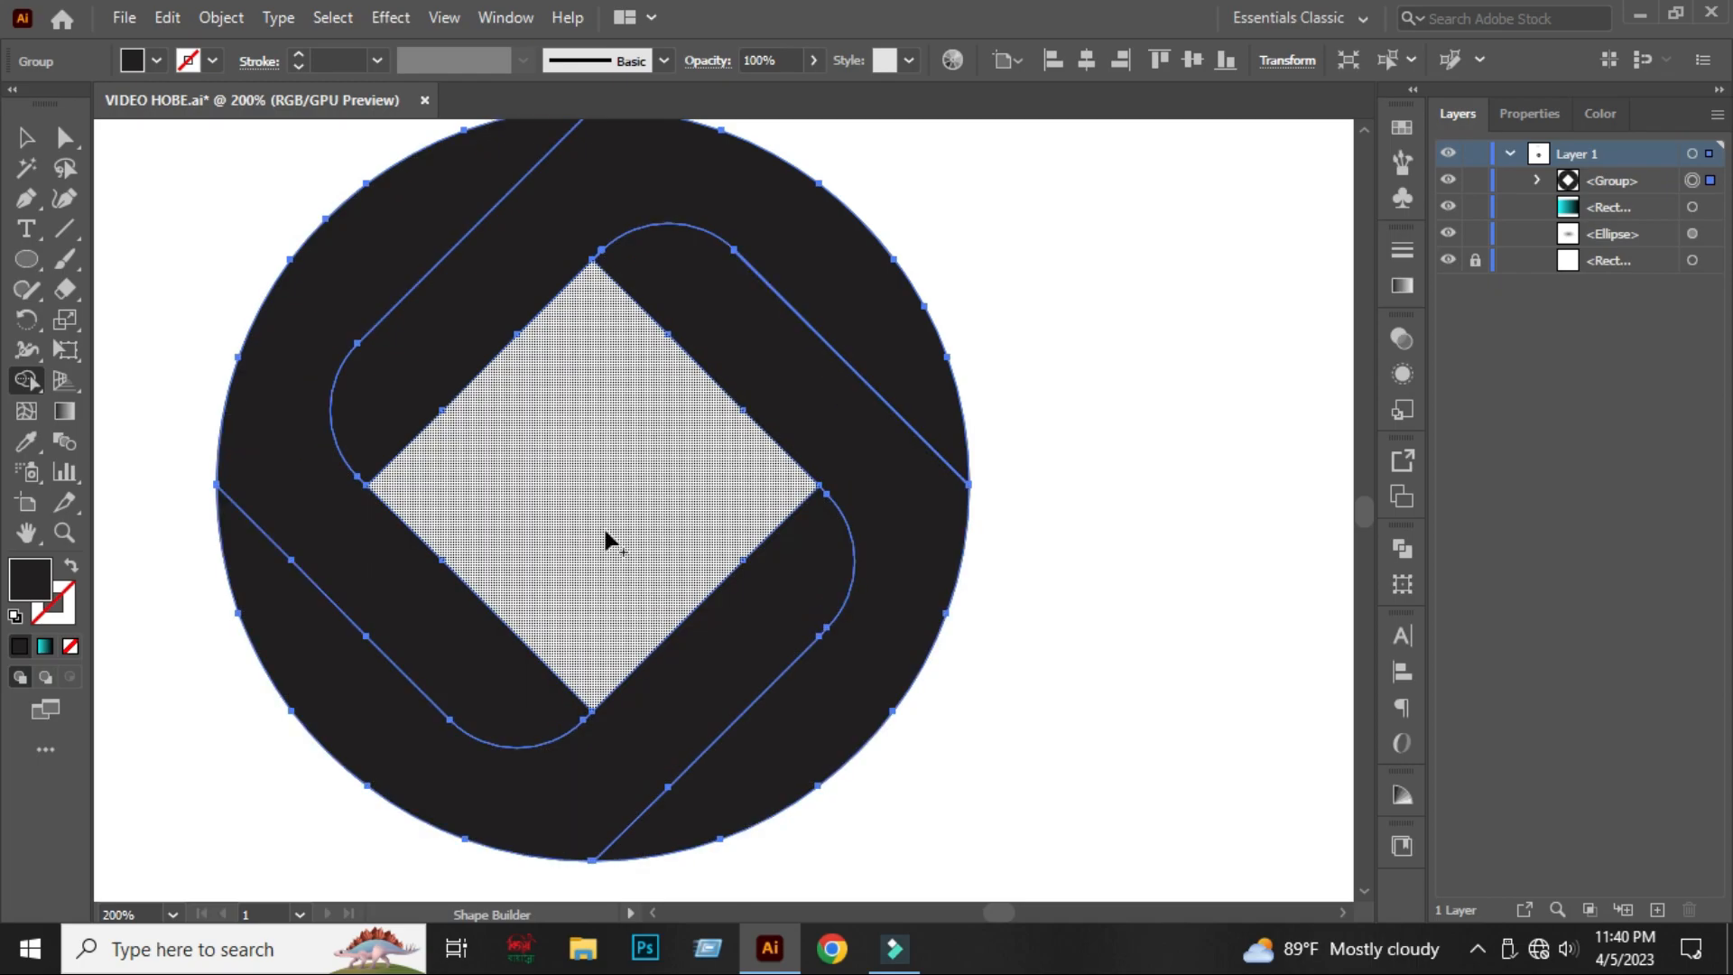
Delete the four leftover thin line paths from the band group, keeping only the four bands.
{"action": "left_click", "coordinate": [26, 137]}
{"action": "left_click", "coordinate": [143, 217]}
{"action": "left_click", "coordinate": [343, 299]}
{"action": "left_click", "coordinate": [1544, 181]}
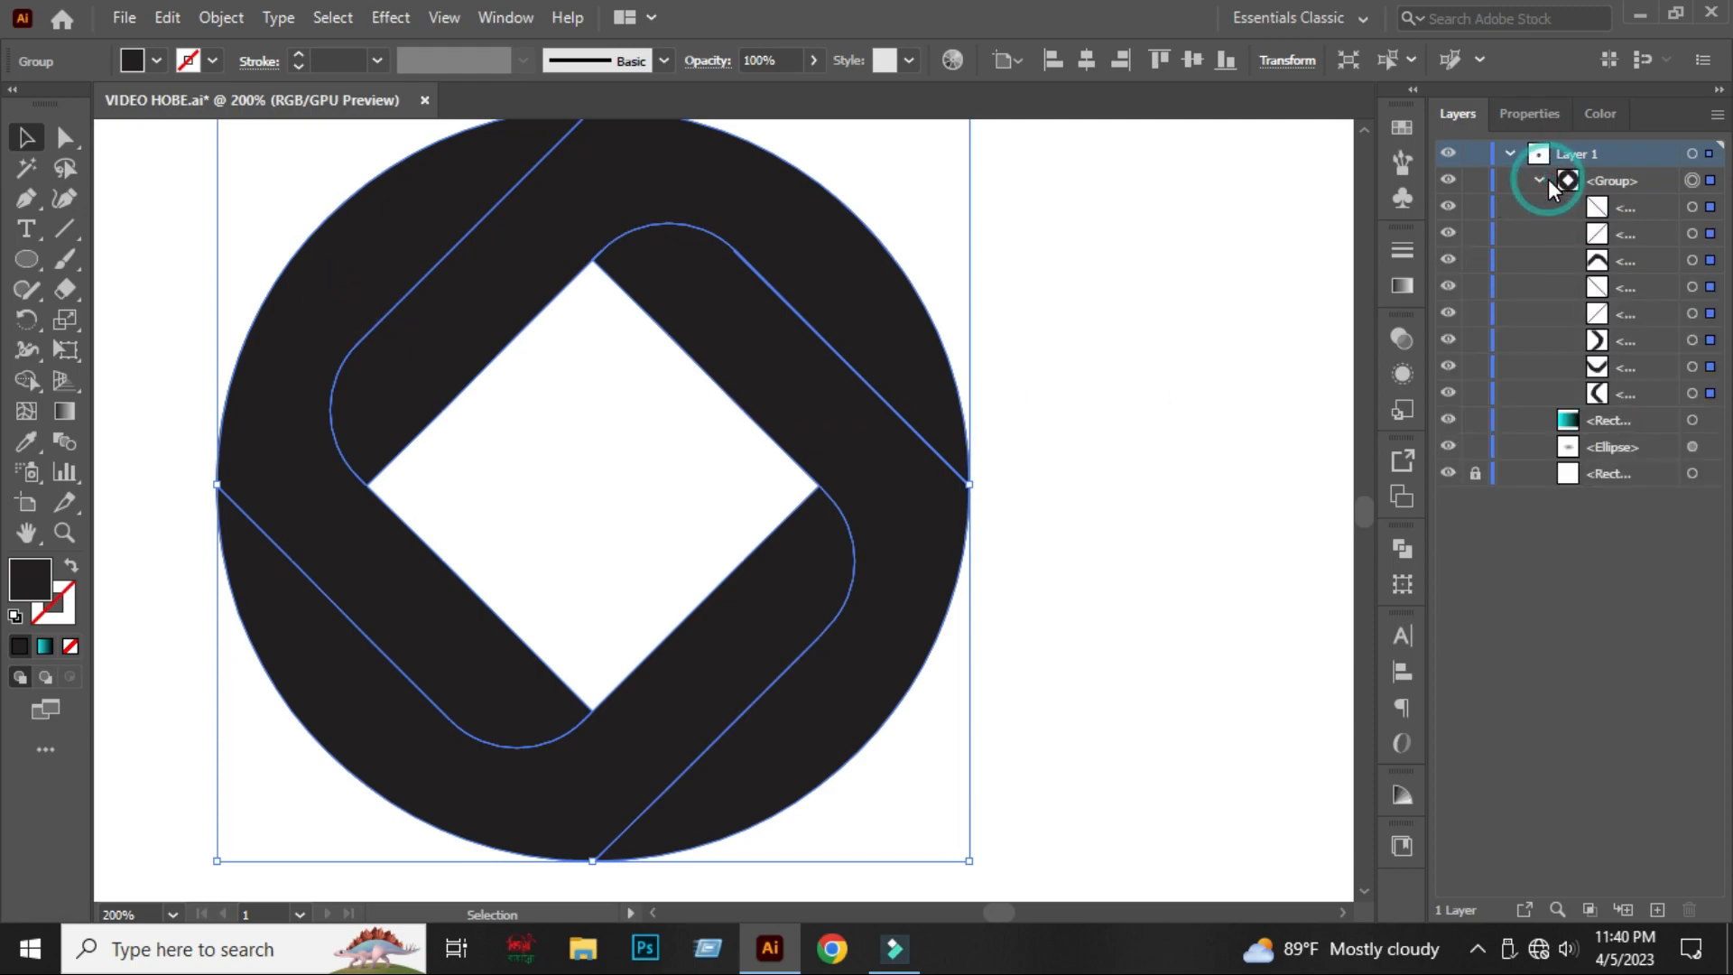
{"action": "left_click", "coordinate": [1709, 208]}
{"action": "key", "text": "Delete"}
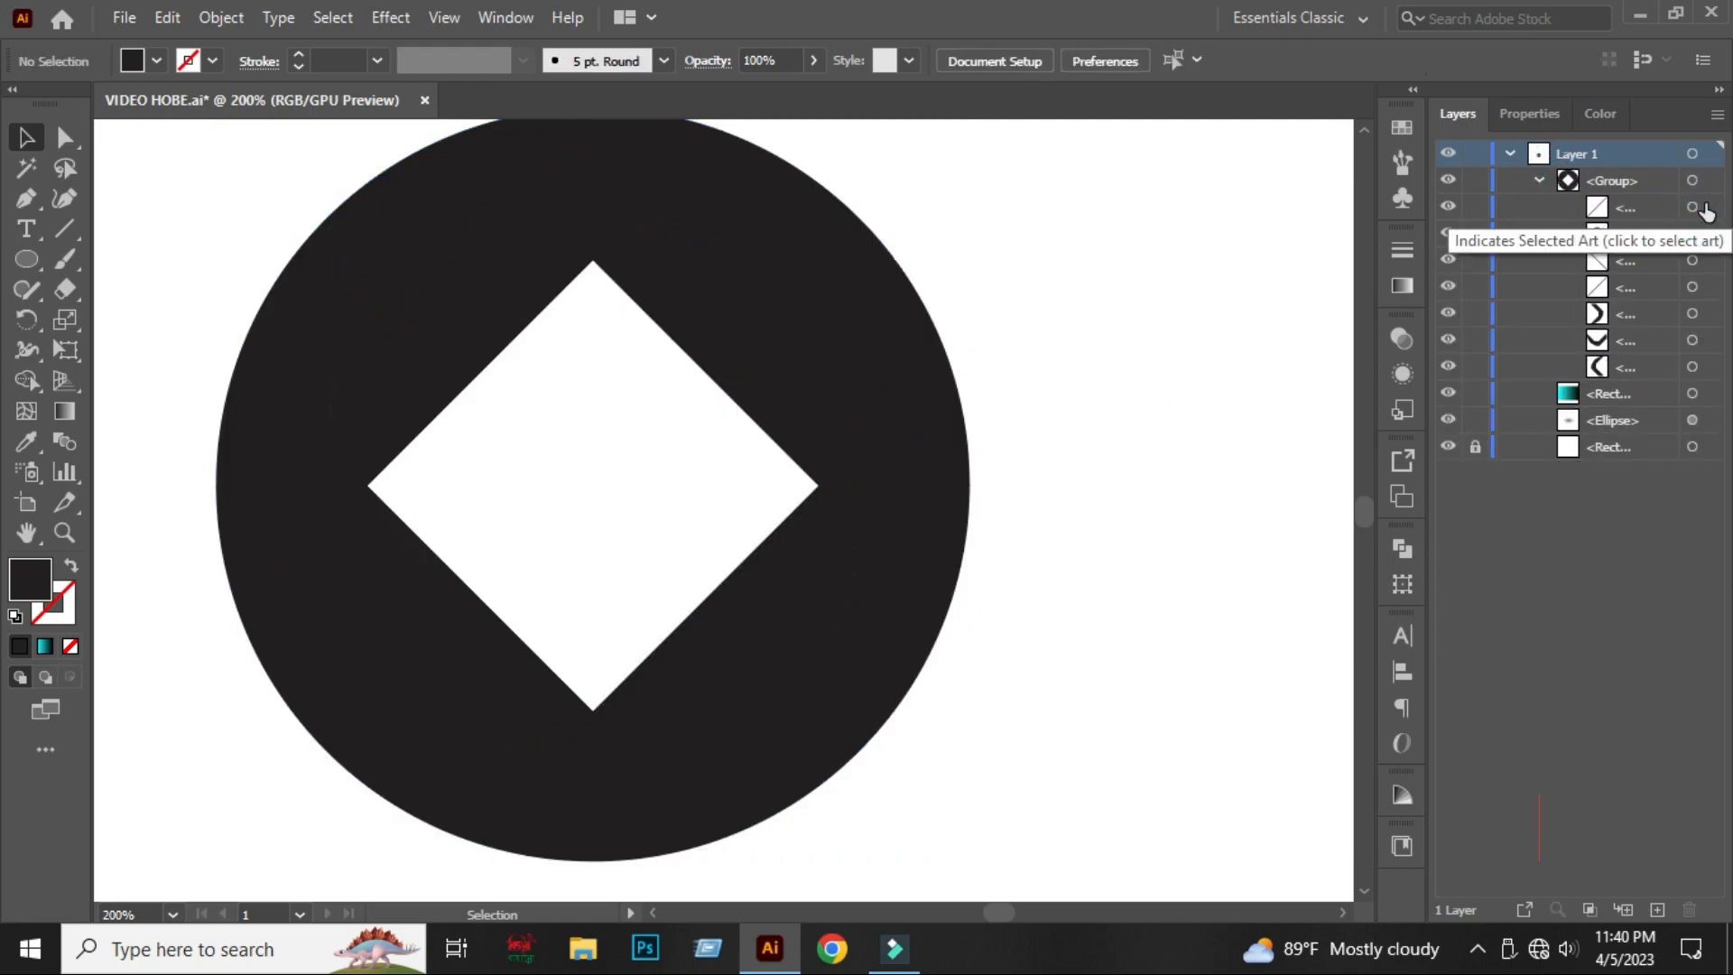
{"action": "left_click", "coordinate": [1708, 208]}
{"action": "key", "text": "Delete"}
{"action": "left_click", "coordinate": [1708, 236]}
{"action": "key", "text": "Delete"}
{"action": "left_click", "coordinate": [1699, 235]}
{"action": "key", "text": "Delete"}
{"action": "left_click", "coordinate": [1537, 180]}
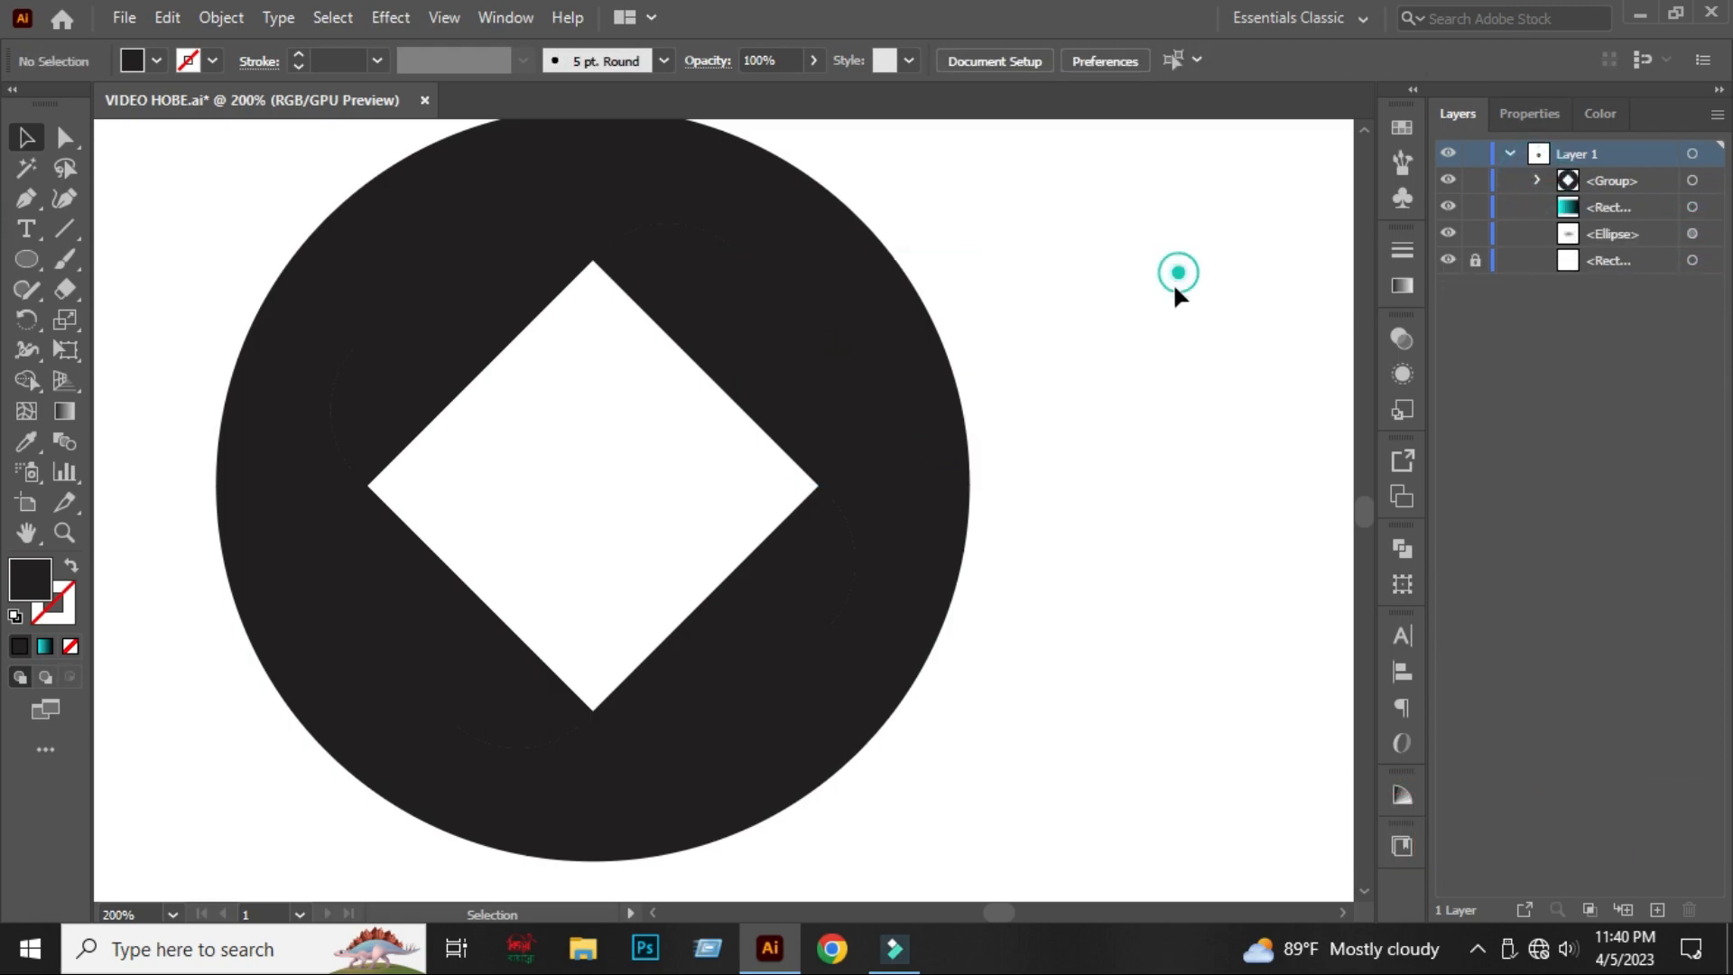
Fill the whole band group with a linear cyan-to-black gradient at 0°.
{"action": "scroll", "coordinate": [1143, 484], "scroll_direction": "down", "scroll_amount": 1}
{"action": "left_click_drag", "start_coordinate": [1133, 426], "coordinate": [1132, 415]}
{"action": "left_click_drag", "start_coordinate": [275, 231], "coordinate": [1009, 669]}
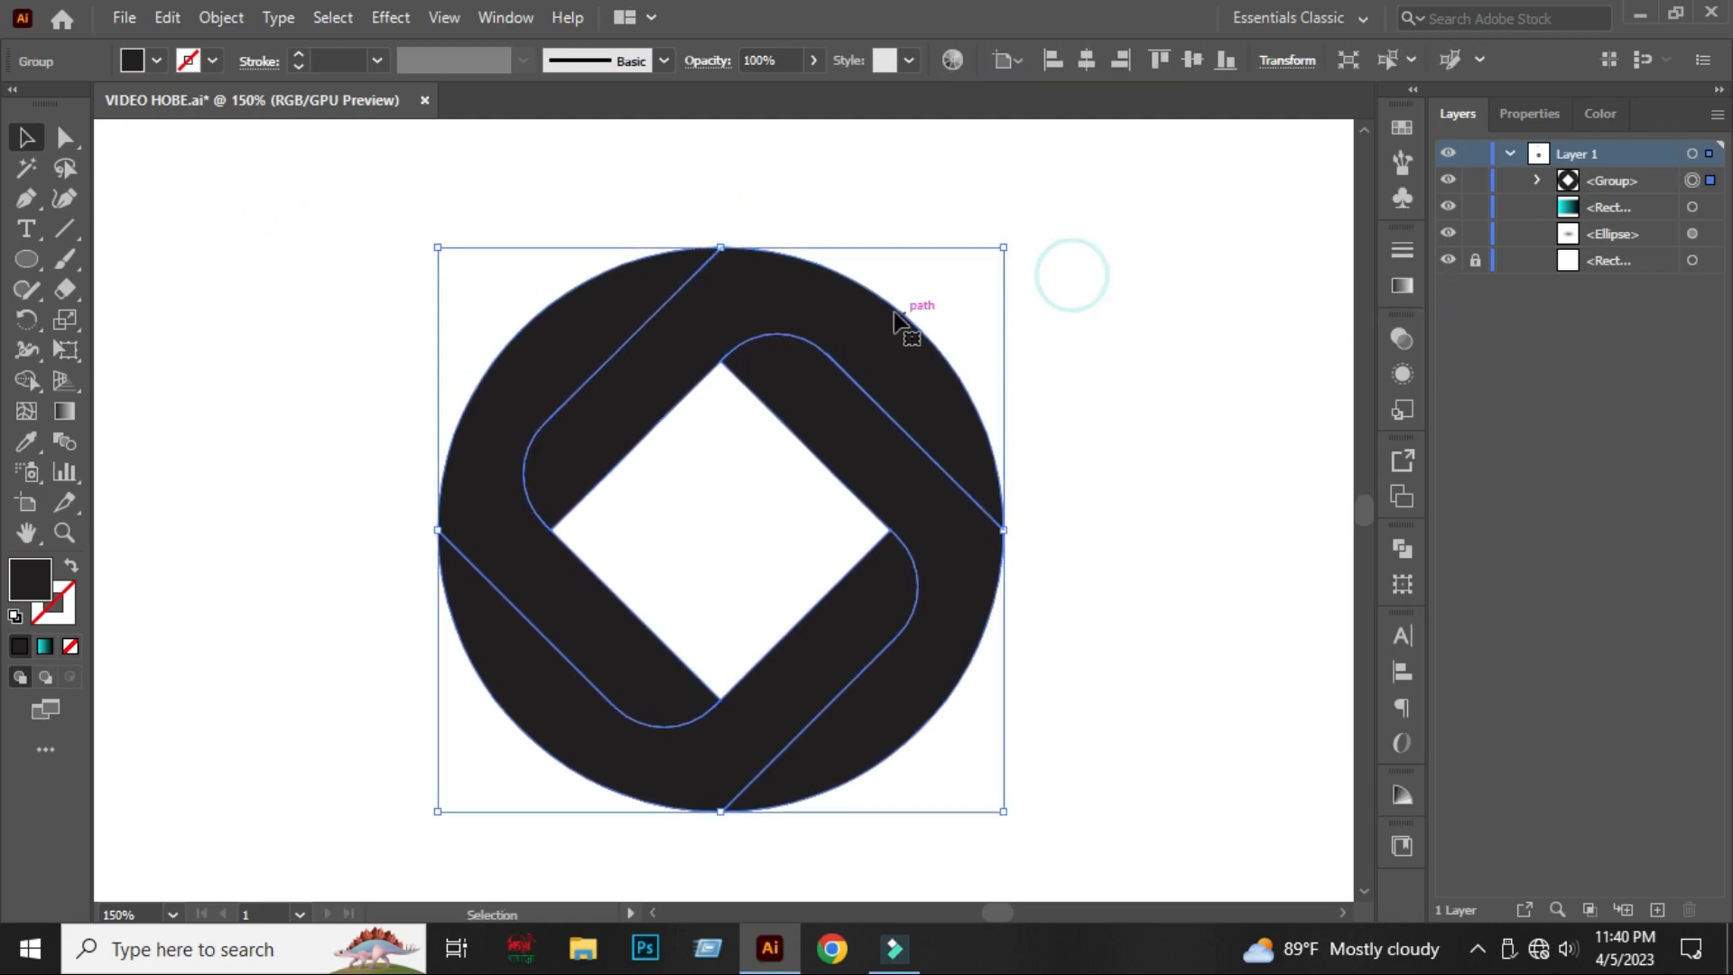
{"action": "scroll", "coordinate": [1030, 272], "scroll_direction": "down", "scroll_amount": 2}
{"action": "left_click_drag", "start_coordinate": [984, 271], "coordinate": [902, 418]}
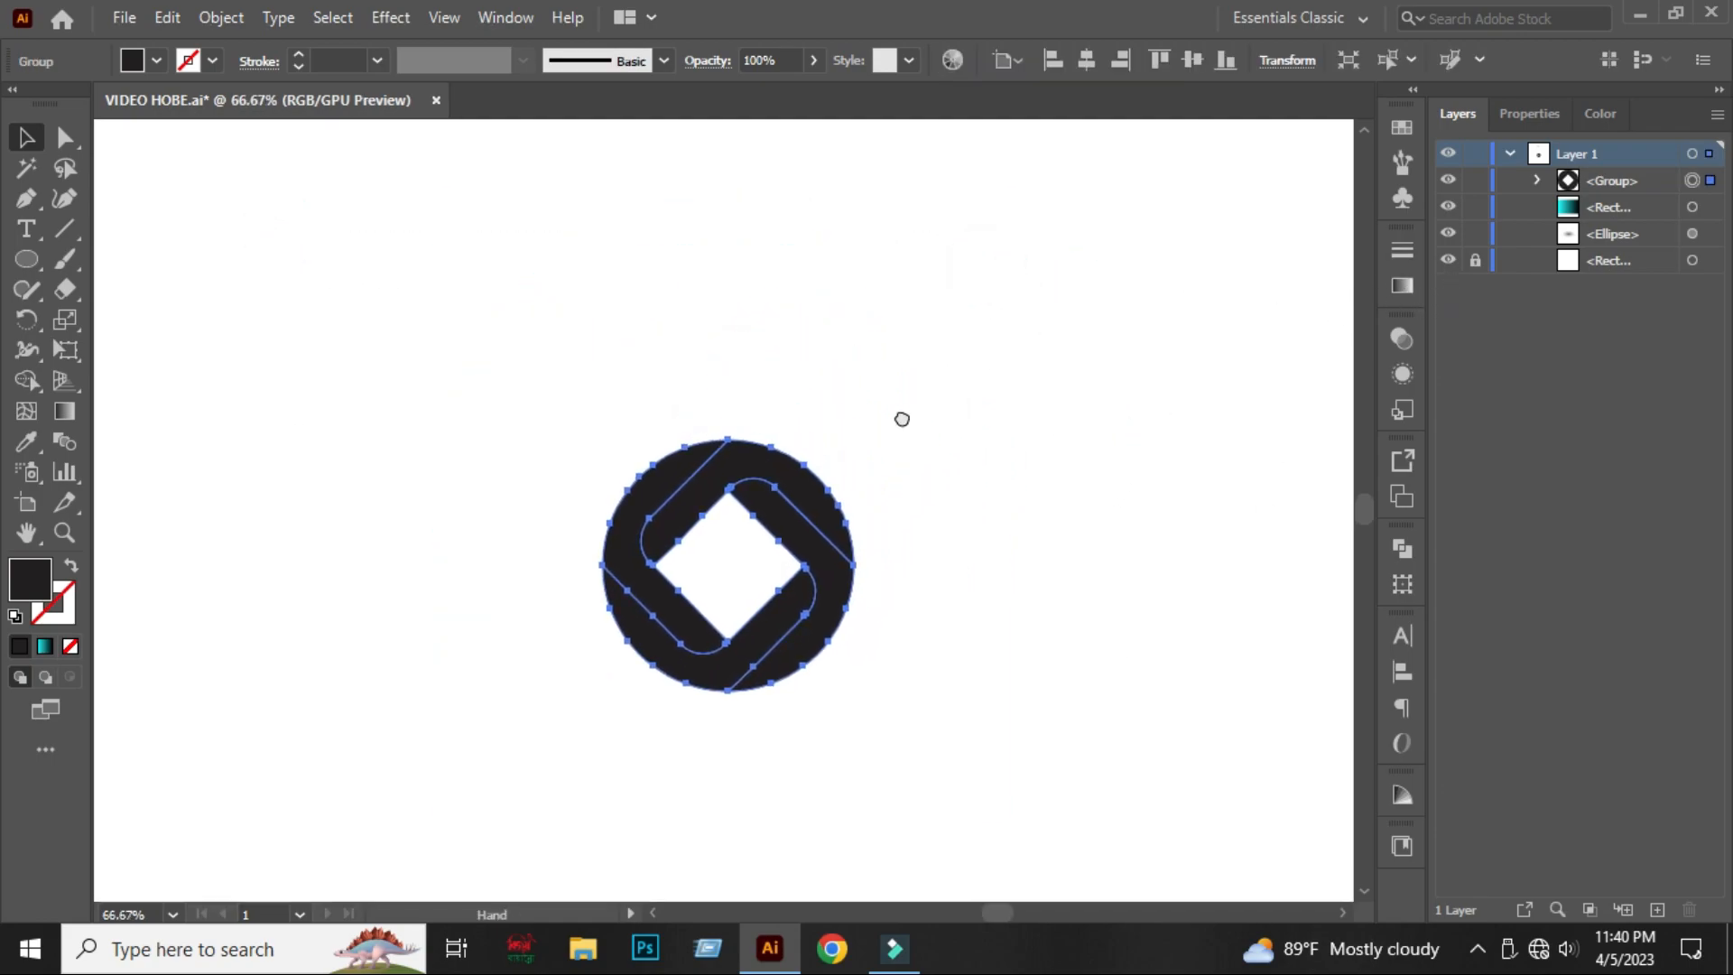
{"action": "left_click", "coordinate": [1391, 285]}
{"action": "left_click", "coordinate": [1108, 435]}
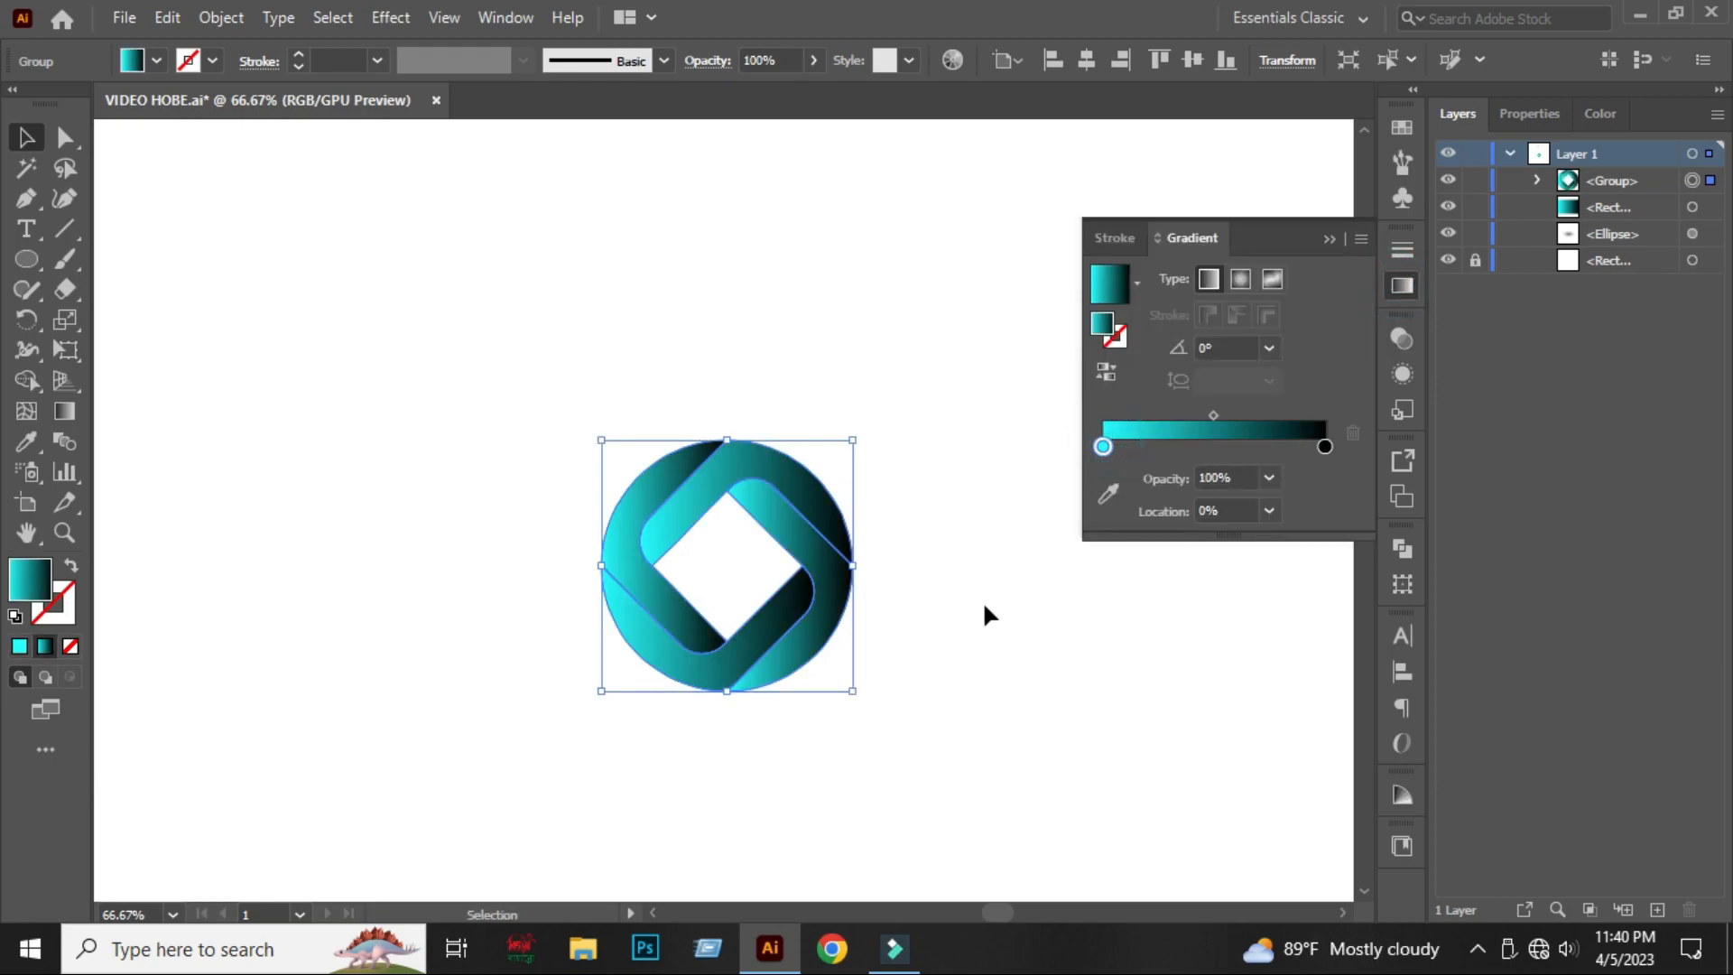
{"action": "scroll", "coordinate": [845, 650], "scroll_direction": "up", "scroll_amount": 1}
{"action": "scroll", "coordinate": [720, 670], "scroll_direction": "up", "scroll_amount": 1}
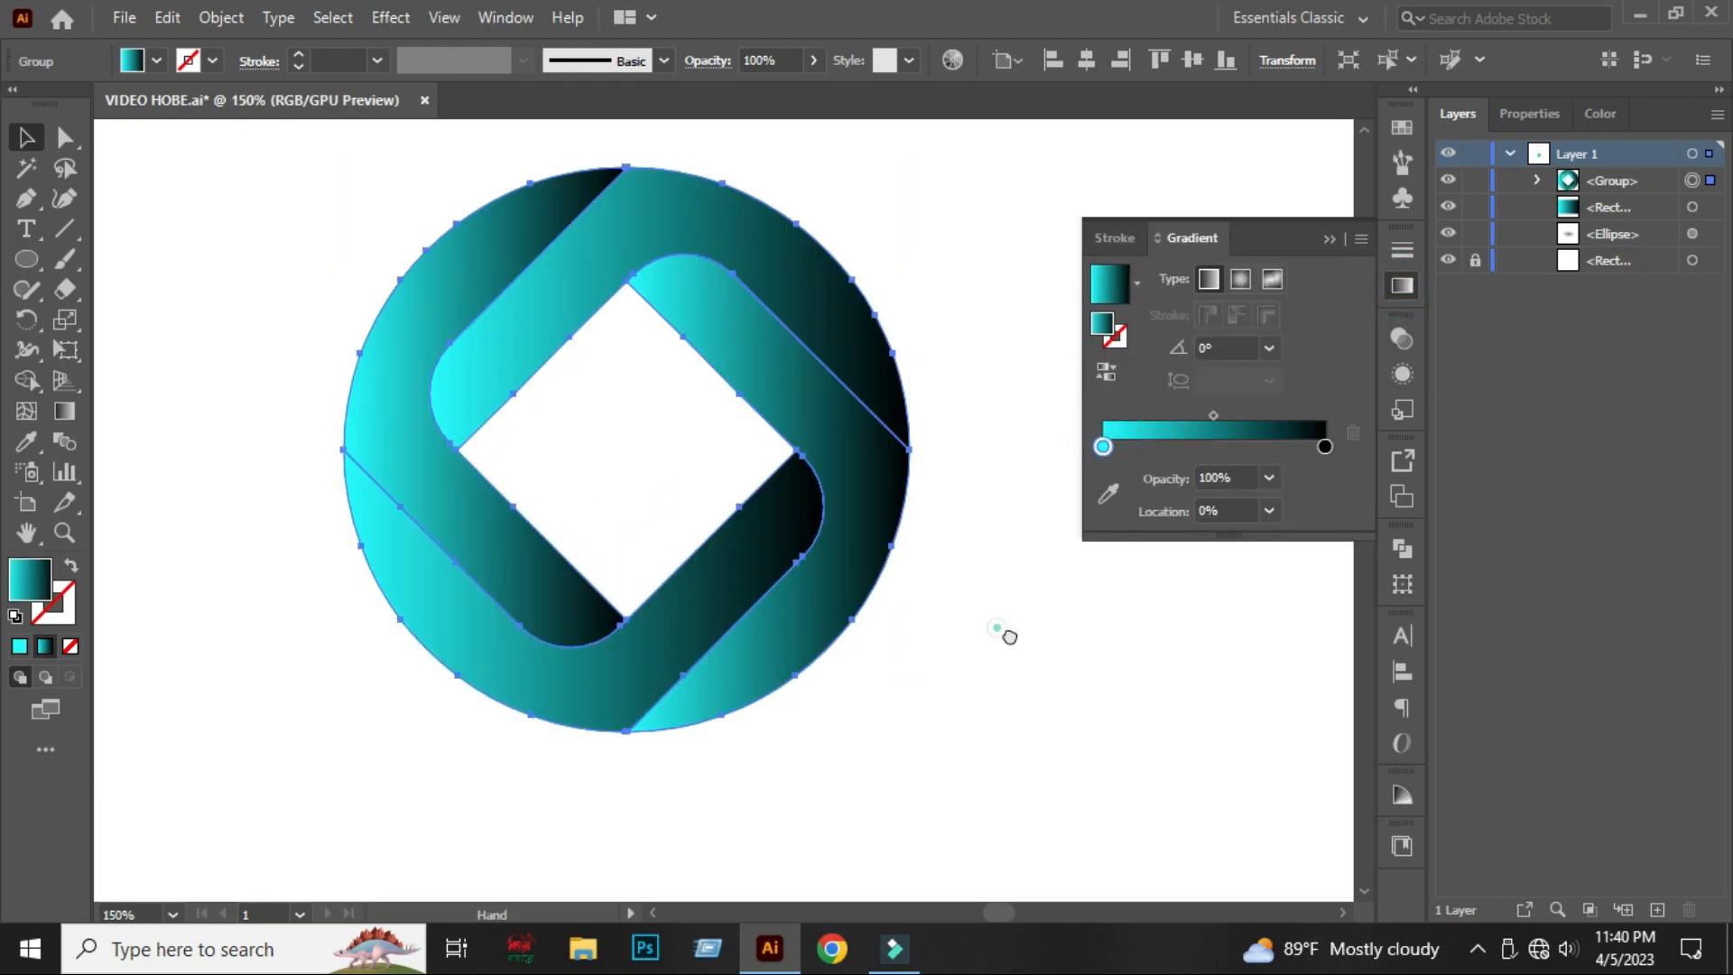
{"action": "left_click", "coordinate": [1329, 233]}
{"action": "left_click", "coordinate": [1222, 204]}
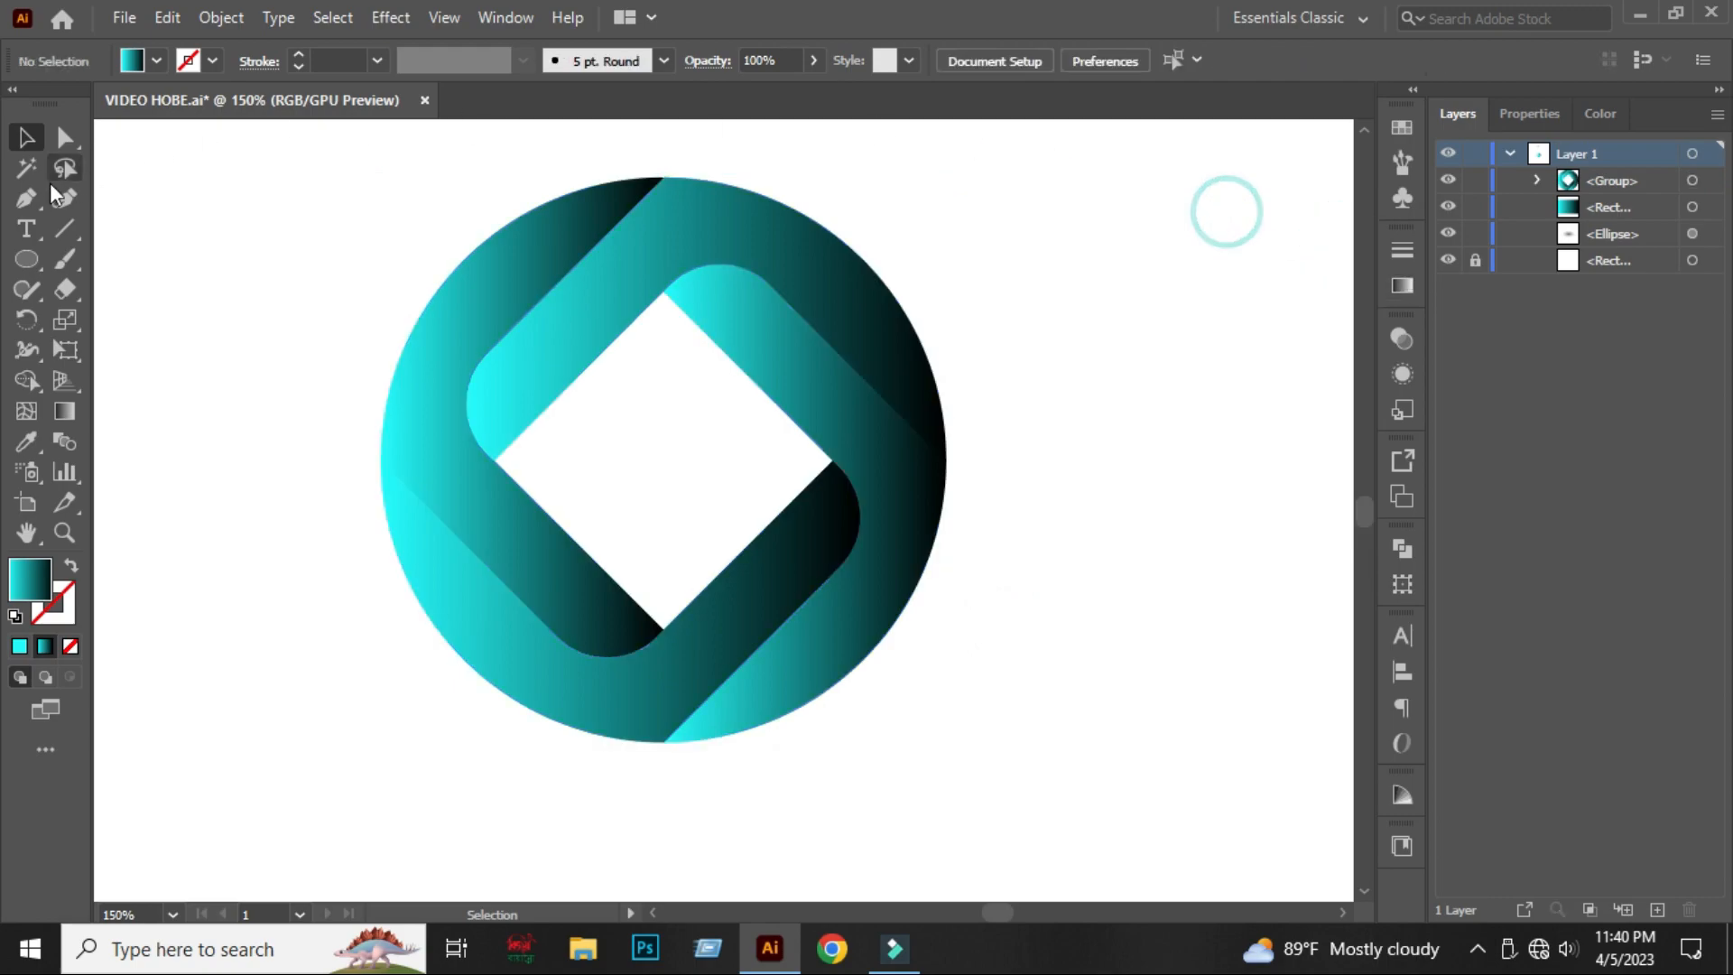
Select the upper-left band on its own and bring up its gradient annotator.
{"action": "left_click", "coordinate": [55, 140]}
{"action": "left_click", "coordinate": [437, 383]}
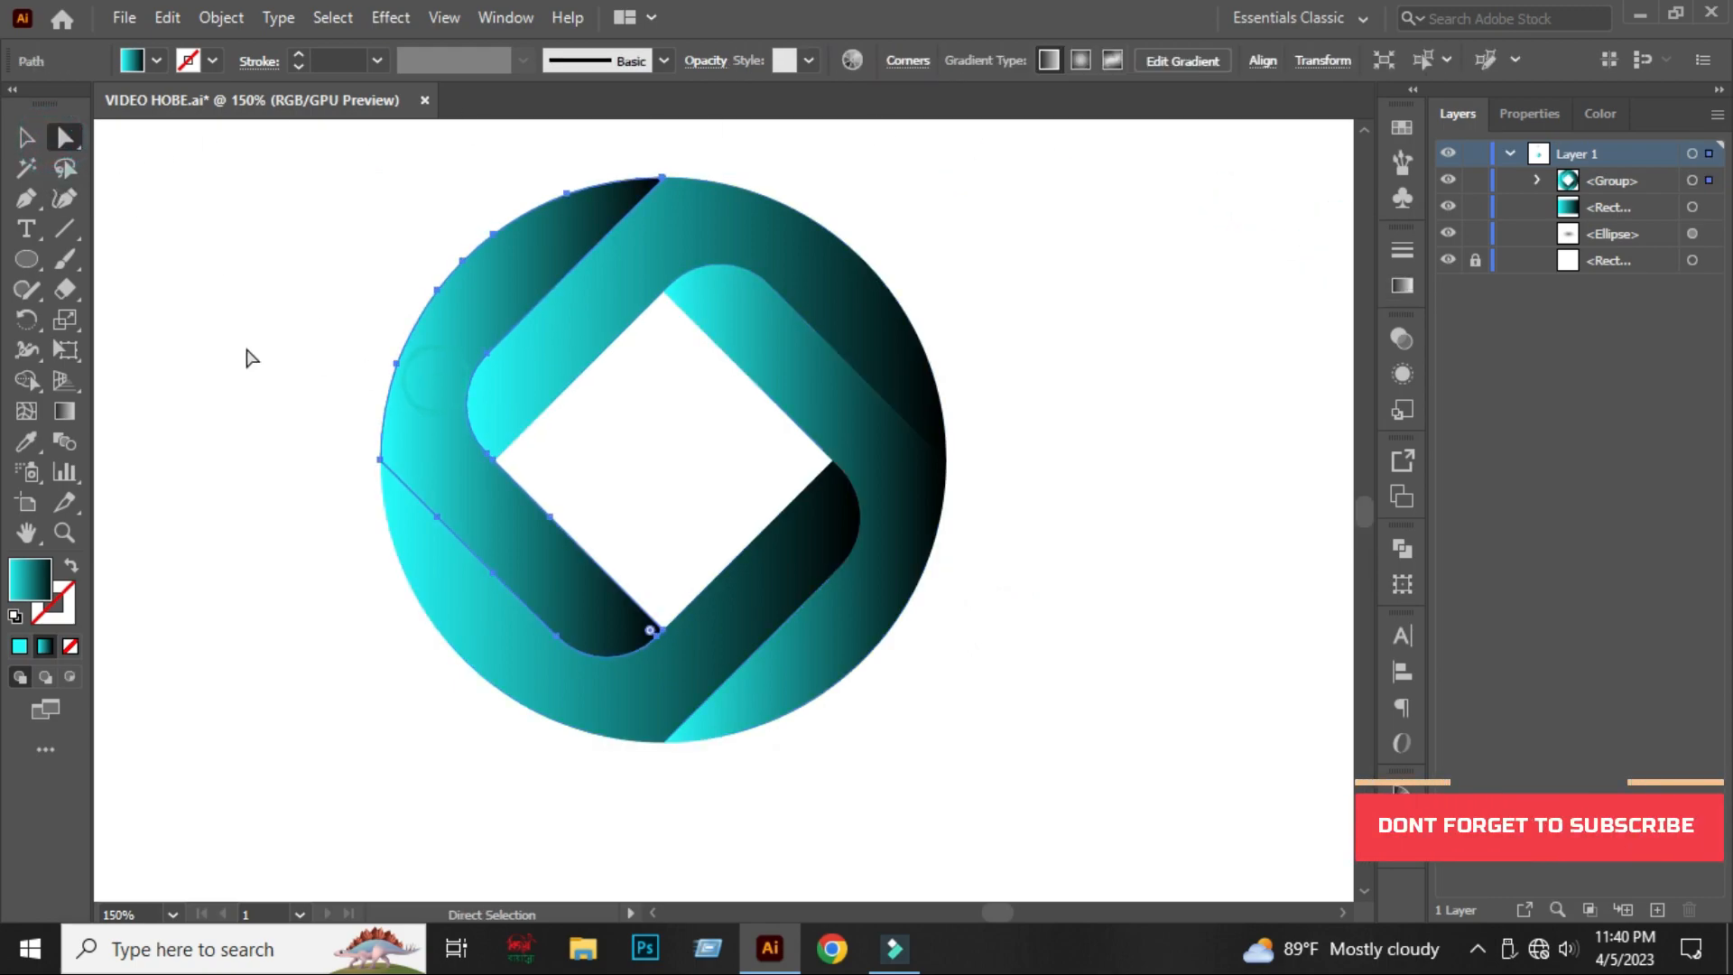
{"action": "left_click", "coordinate": [65, 411]}
{"action": "left_click", "coordinate": [381, 417]}
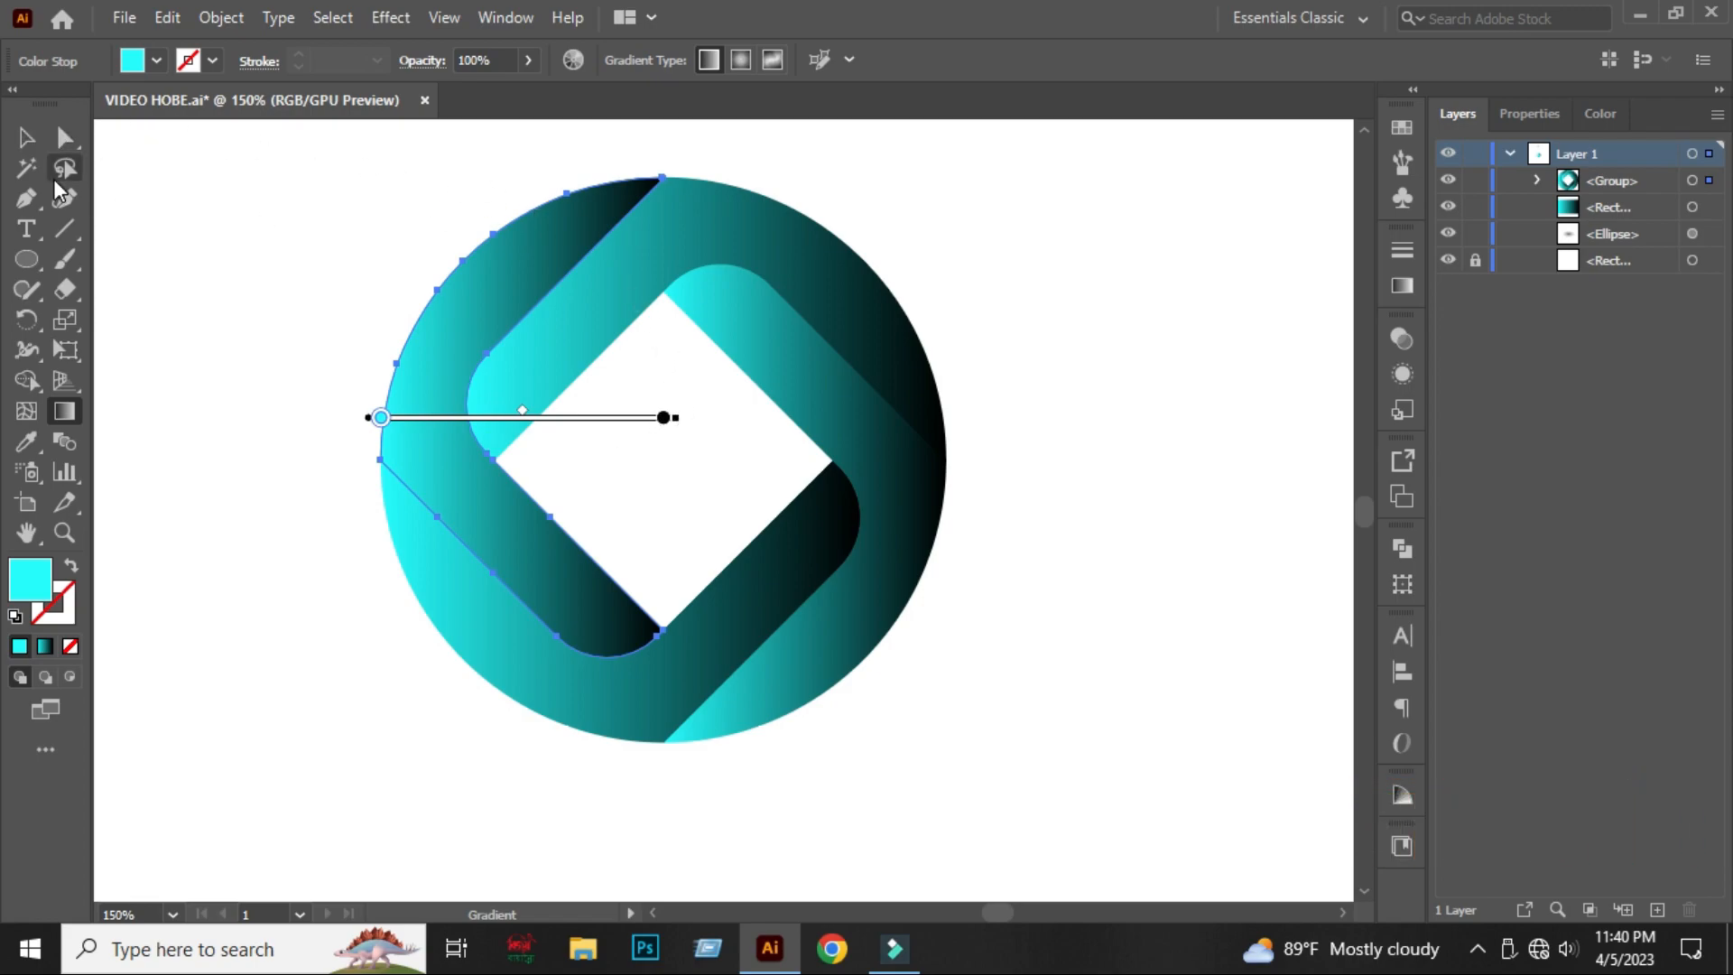
Redraw the upper-right band's gradient vertically, from cyan at the circle's top edge to black inside the diamond.
{"action": "left_click", "coordinate": [65, 140]}
{"action": "left_click", "coordinate": [726, 216]}
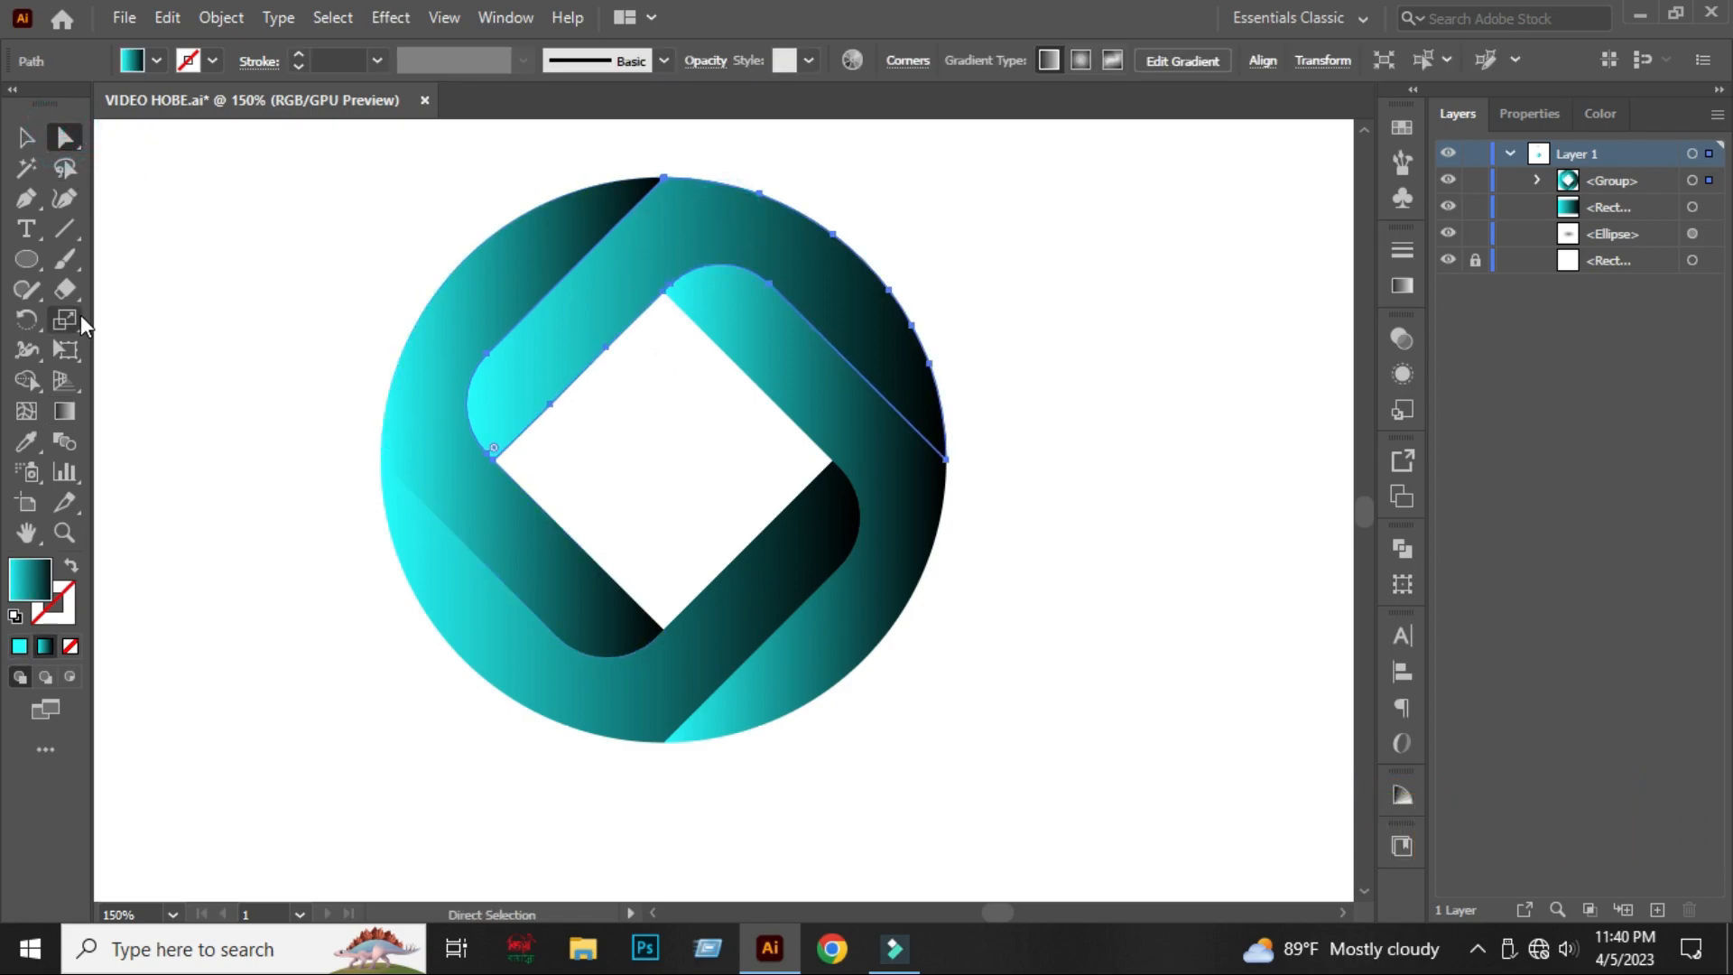
{"action": "left_click", "coordinate": [65, 412]}
{"action": "left_click_drag", "start_coordinate": [709, 174], "coordinate": [685, 476]}
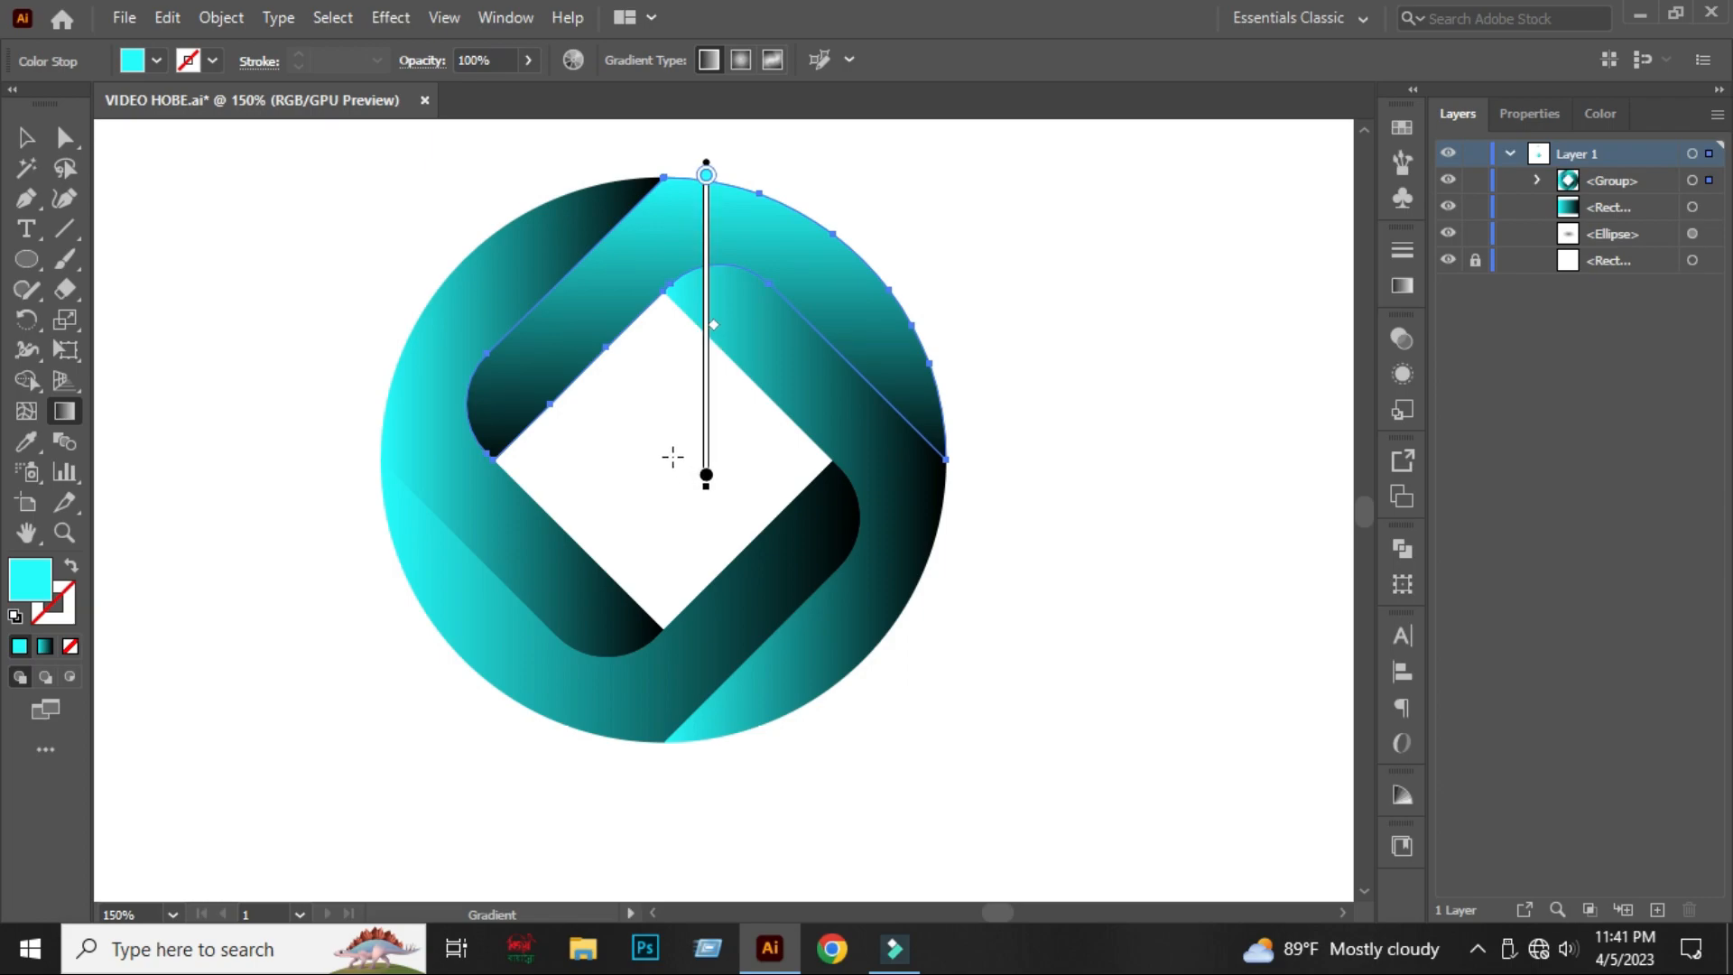
Redraw the lower-right band's gradient horizontally, from cyan at its outer edge to black toward the logo's center.
{"action": "key", "text": "a"}
{"action": "left_click", "coordinate": [894, 486]}
{"action": "key", "text": "g"}
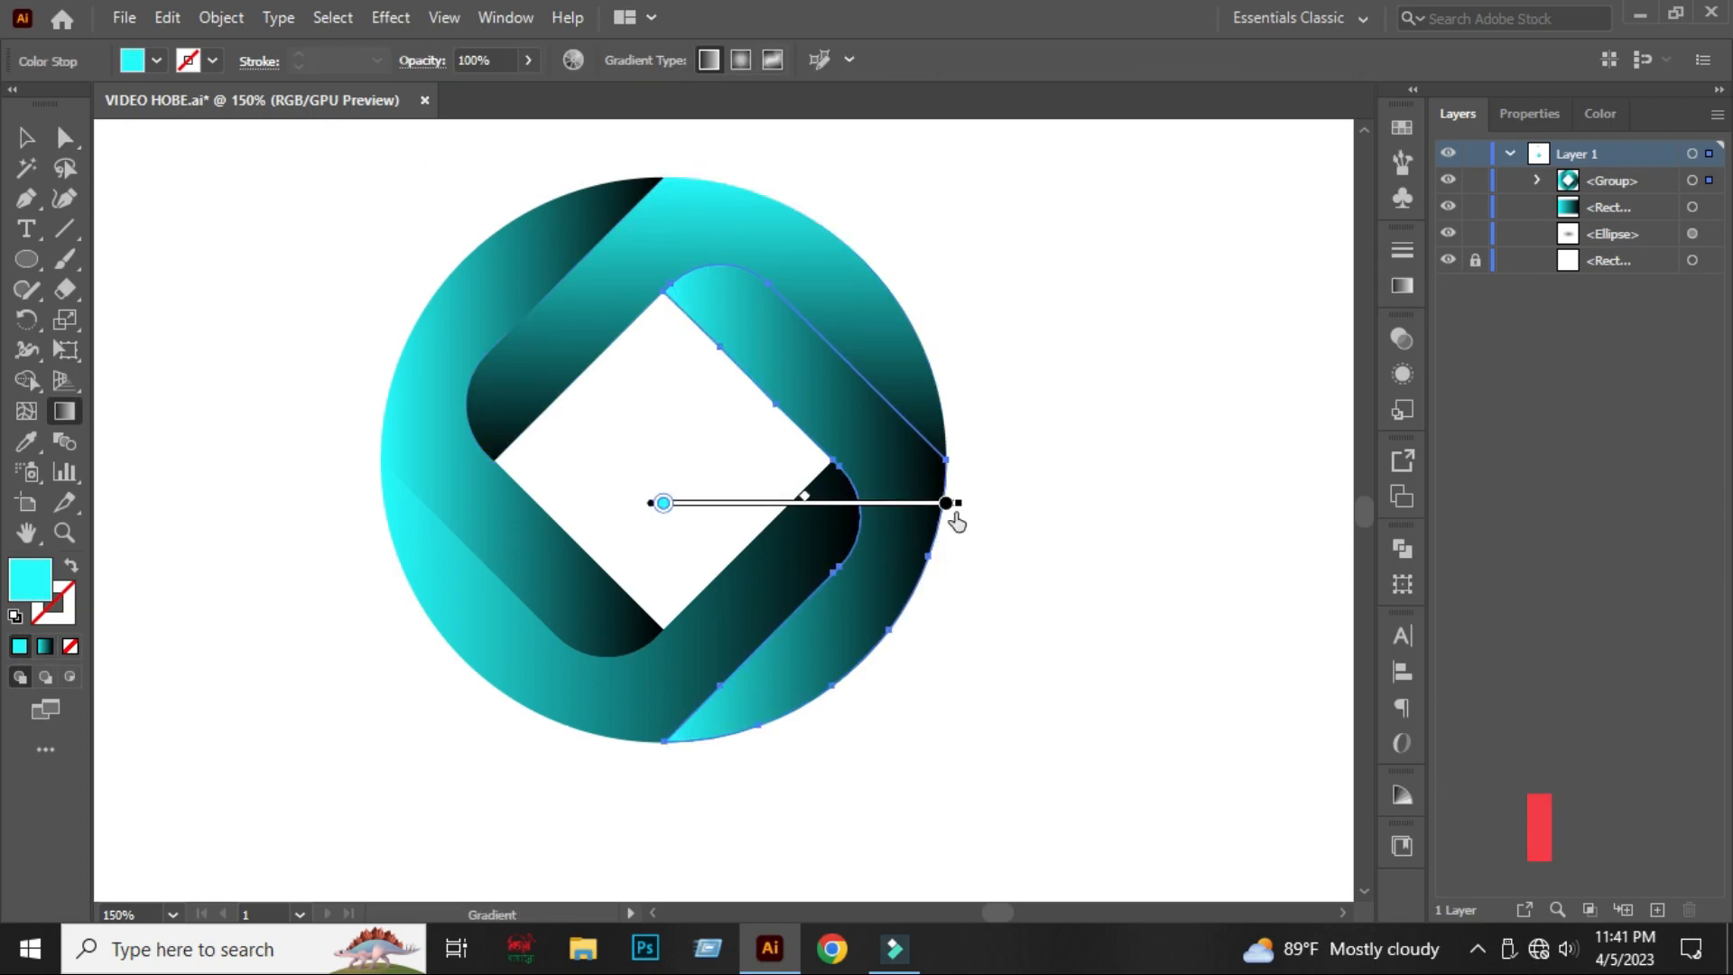
{"action": "mouse_move", "coordinate": [975, 515]}
{"action": "left_mouse_down"}
{"action": "mouse_move", "coordinate": [715, 488]}
{"action": "mouse_move", "coordinate": [695, 505]}
{"action": "mouse_move", "coordinate": [626, 499]}
{"action": "mouse_move", "coordinate": [642, 495]}
{"action": "left_mouse_up"}
Redraw the lower-left band's gradient upward, from cyan at the circle's bottom edge to black inside the diamond.
{"action": "key", "text": "a"}
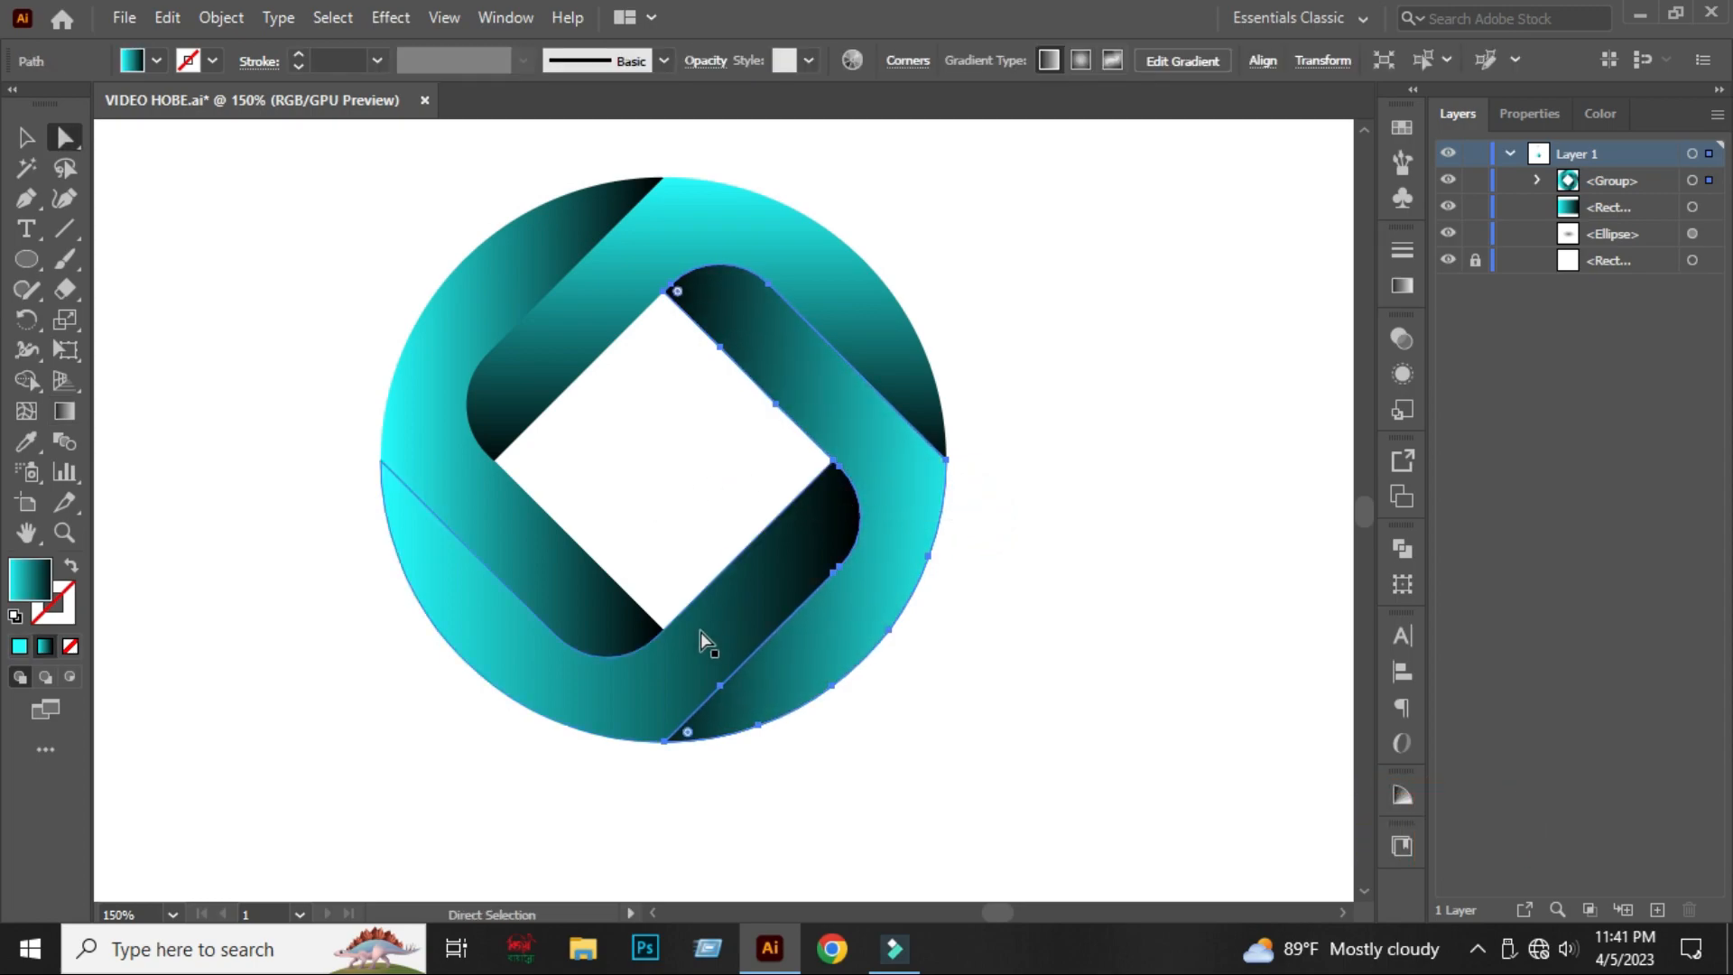
{"action": "left_click", "coordinate": [619, 692]}
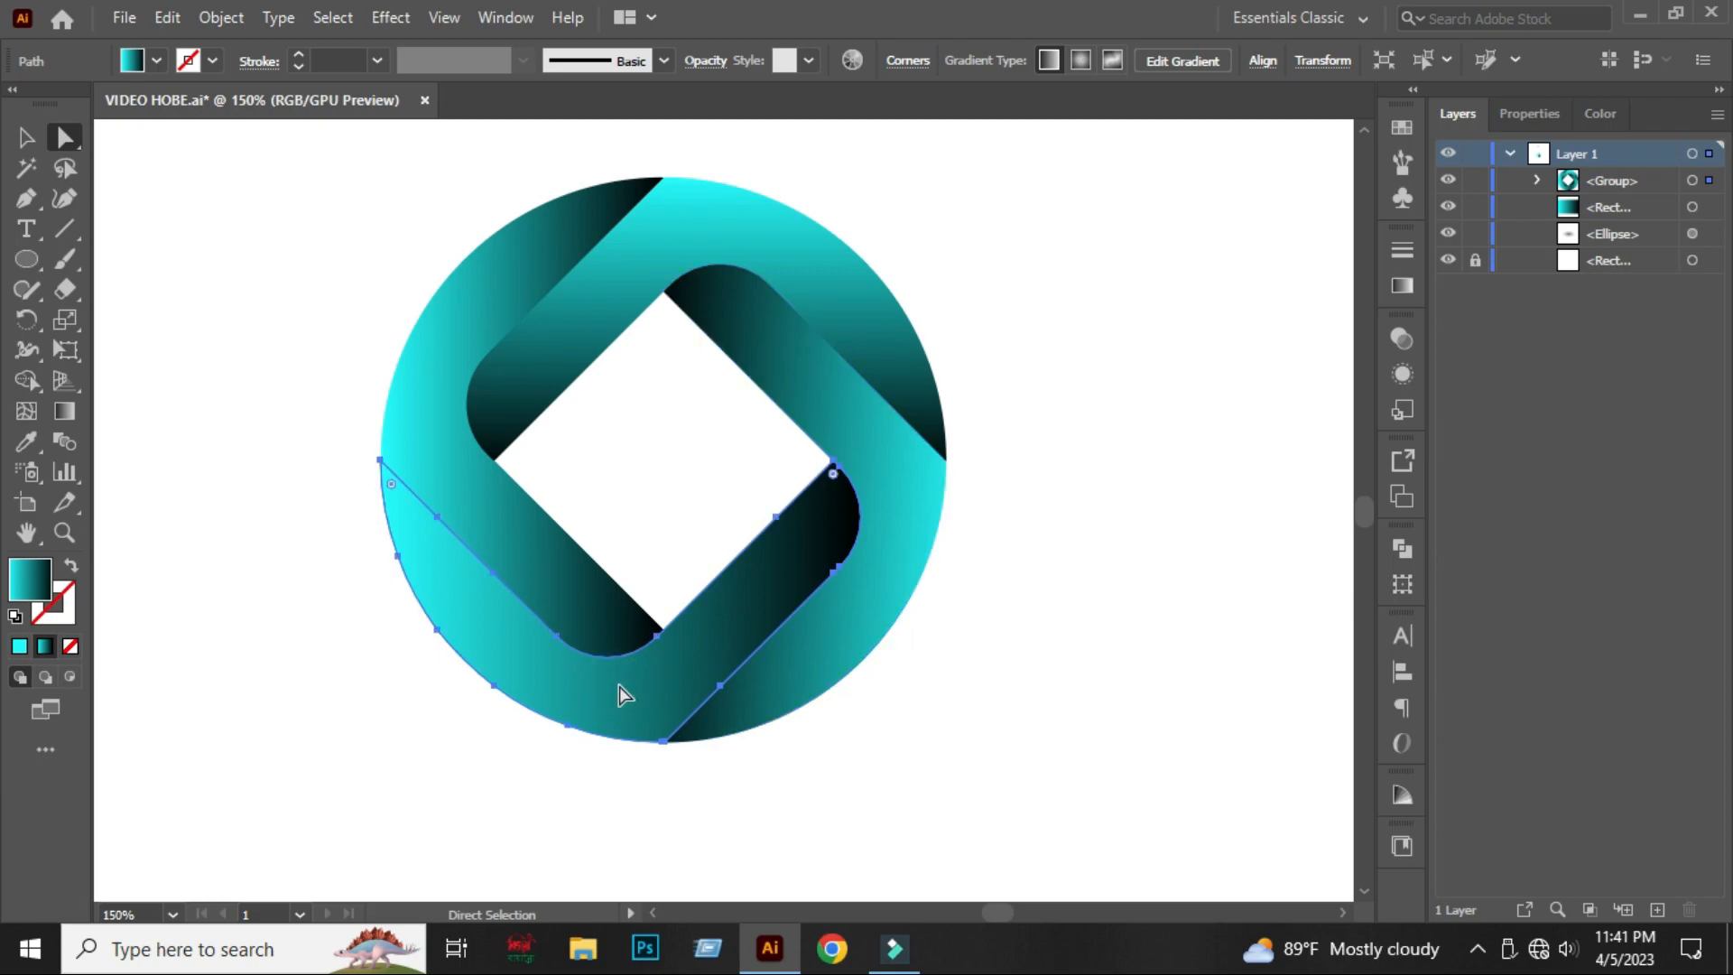
{"action": "key", "text": "g"}
{"action": "left_click_drag", "start_coordinate": [599, 770], "coordinate": [623, 541]}
{"action": "left_click_drag", "start_coordinate": [626, 511], "coordinate": [625, 493]}
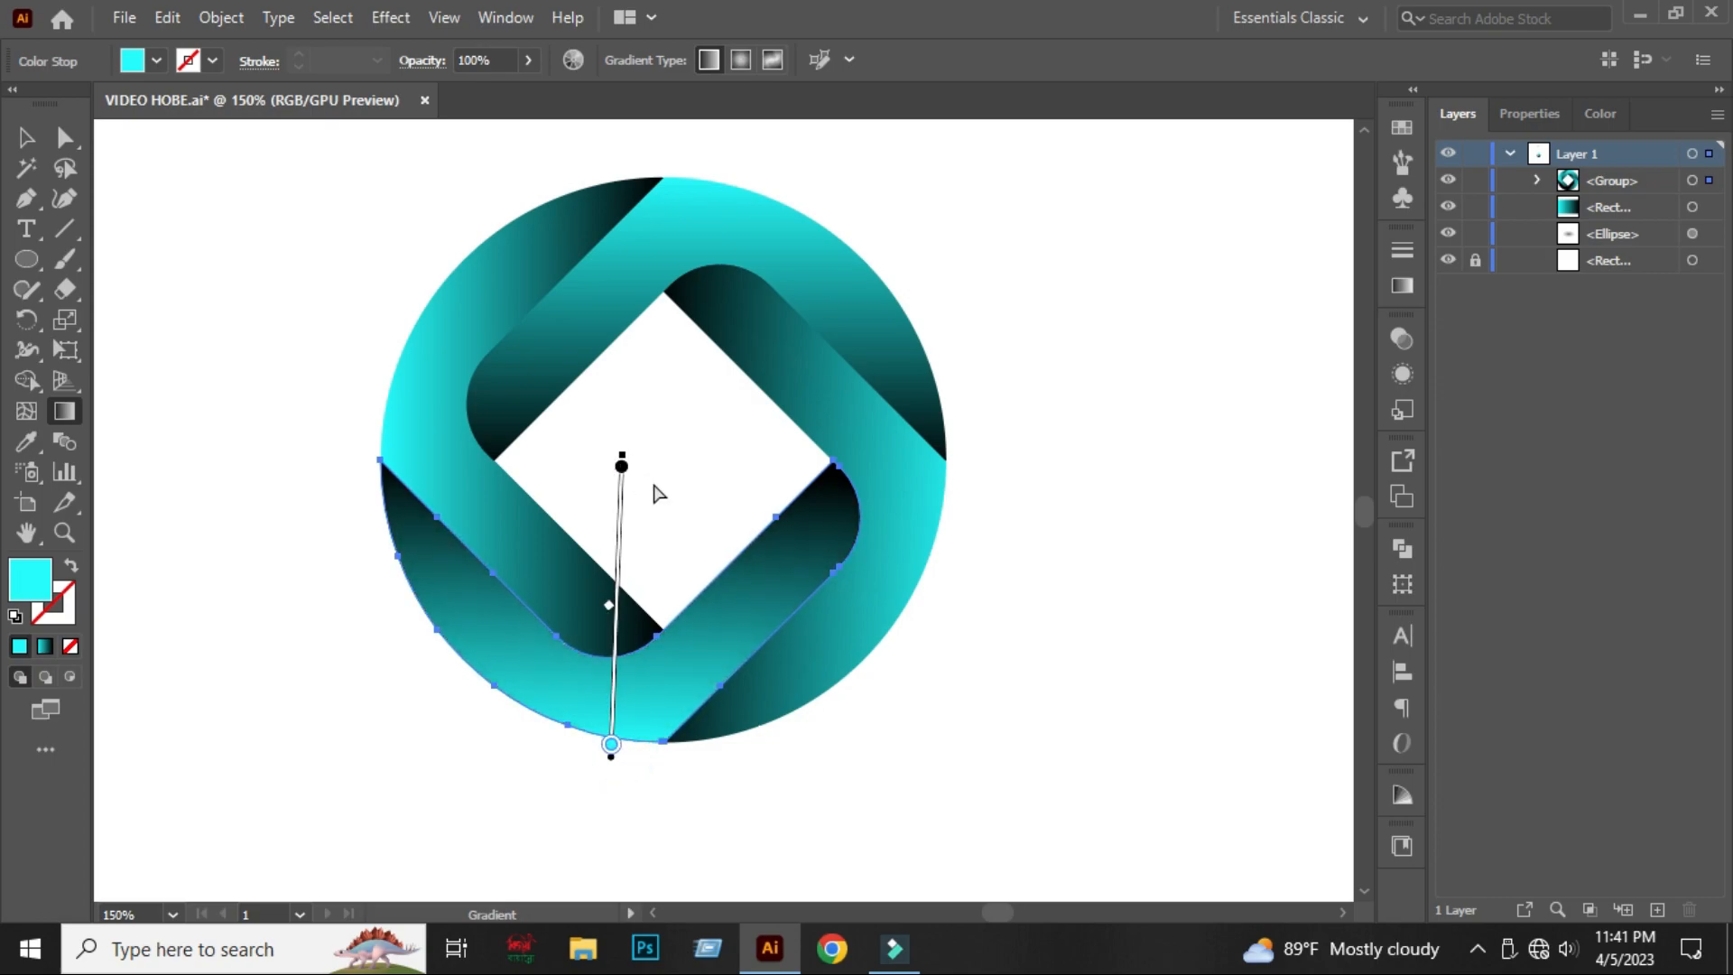
Redraw the upper-left band's gradient nearly horizontally, from cyan just outside the circle to black inside the diamond, and deselect it.
{"action": "key", "text": "a"}
{"action": "left_click", "coordinate": [436, 379]}
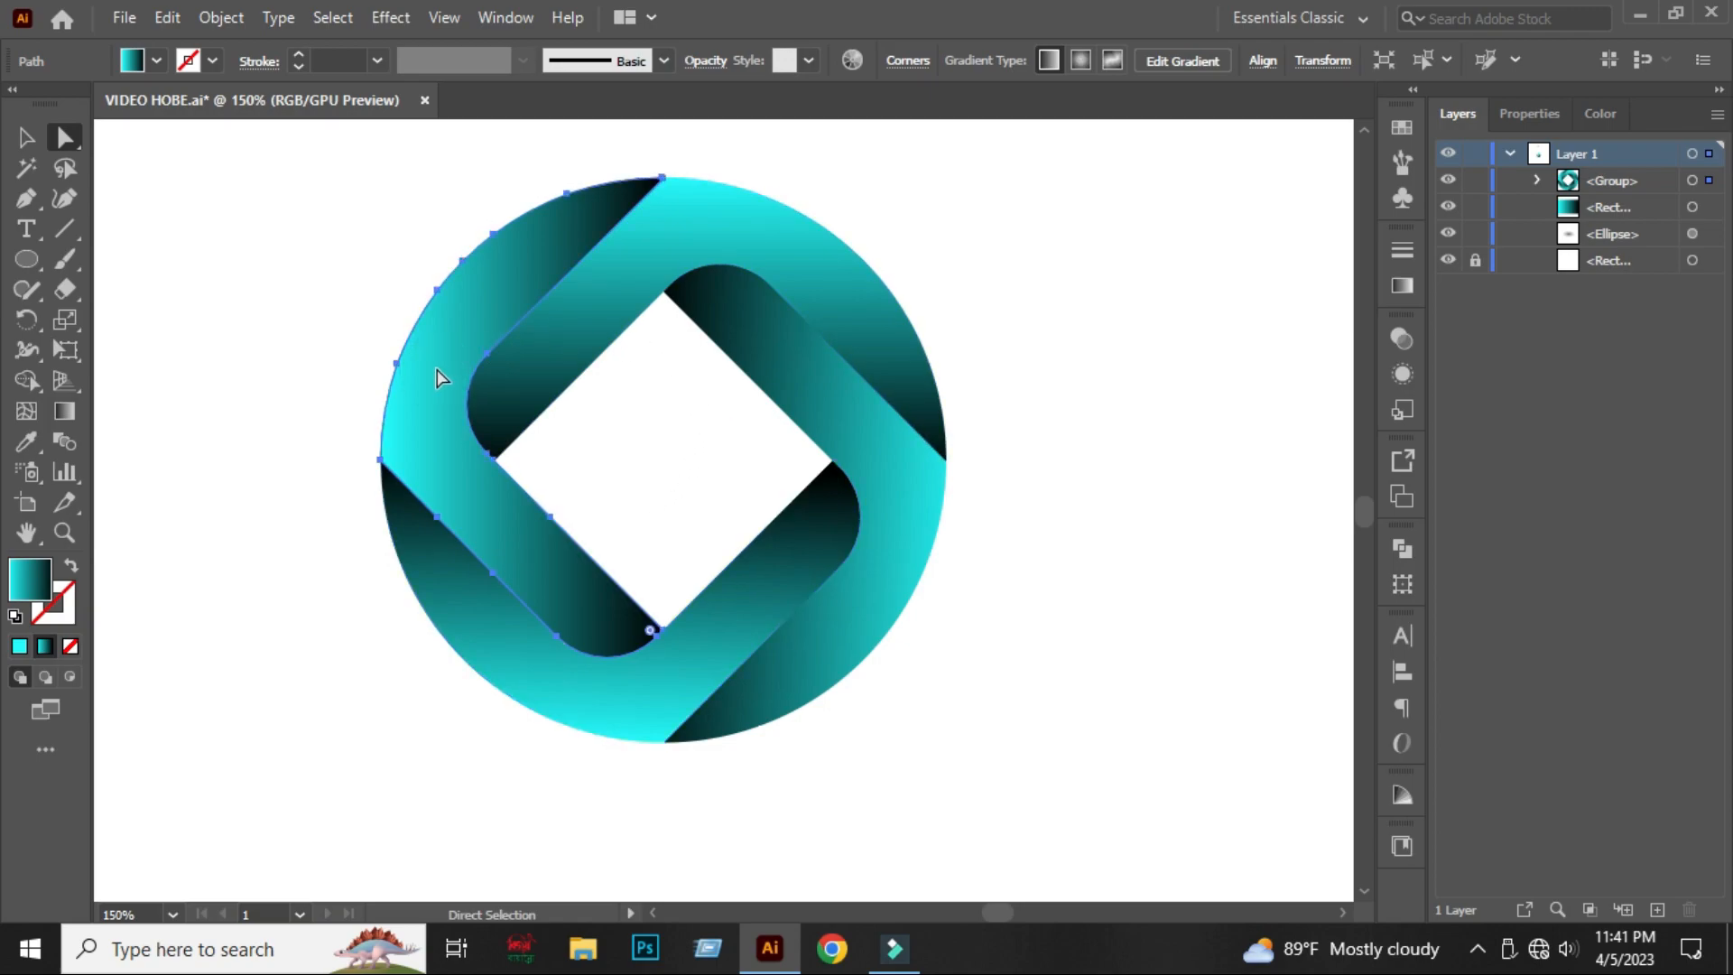
{"action": "key", "text": "g"}
{"action": "left_click_drag", "start_coordinate": [353, 391], "coordinate": [662, 403]}
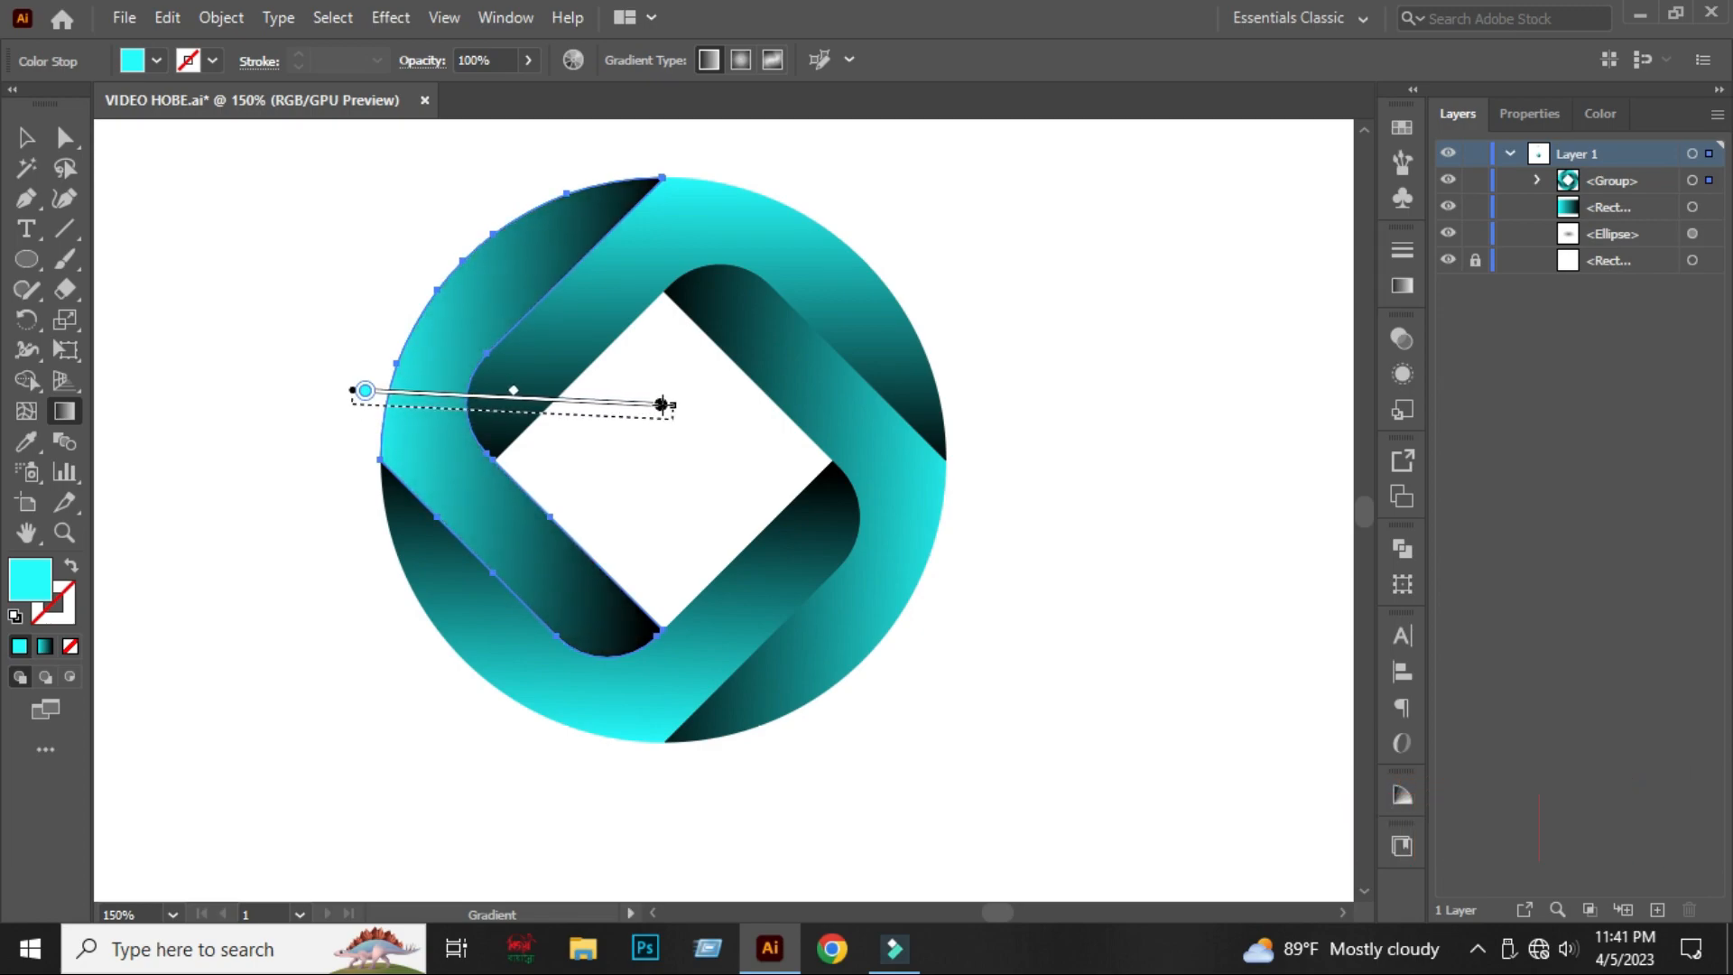
{"action": "key", "text": "a"}
{"action": "key", "text": "v"}
{"action": "left_click", "coordinate": [198, 203]}
Shift the logo group a short distance to the right on the artboard and deselect it.
{"action": "scroll", "coordinate": [488, 492], "scroll_direction": "down", "scroll_amount": 1}
{"action": "left_click_drag", "start_coordinate": [880, 383], "coordinate": [905, 363]}
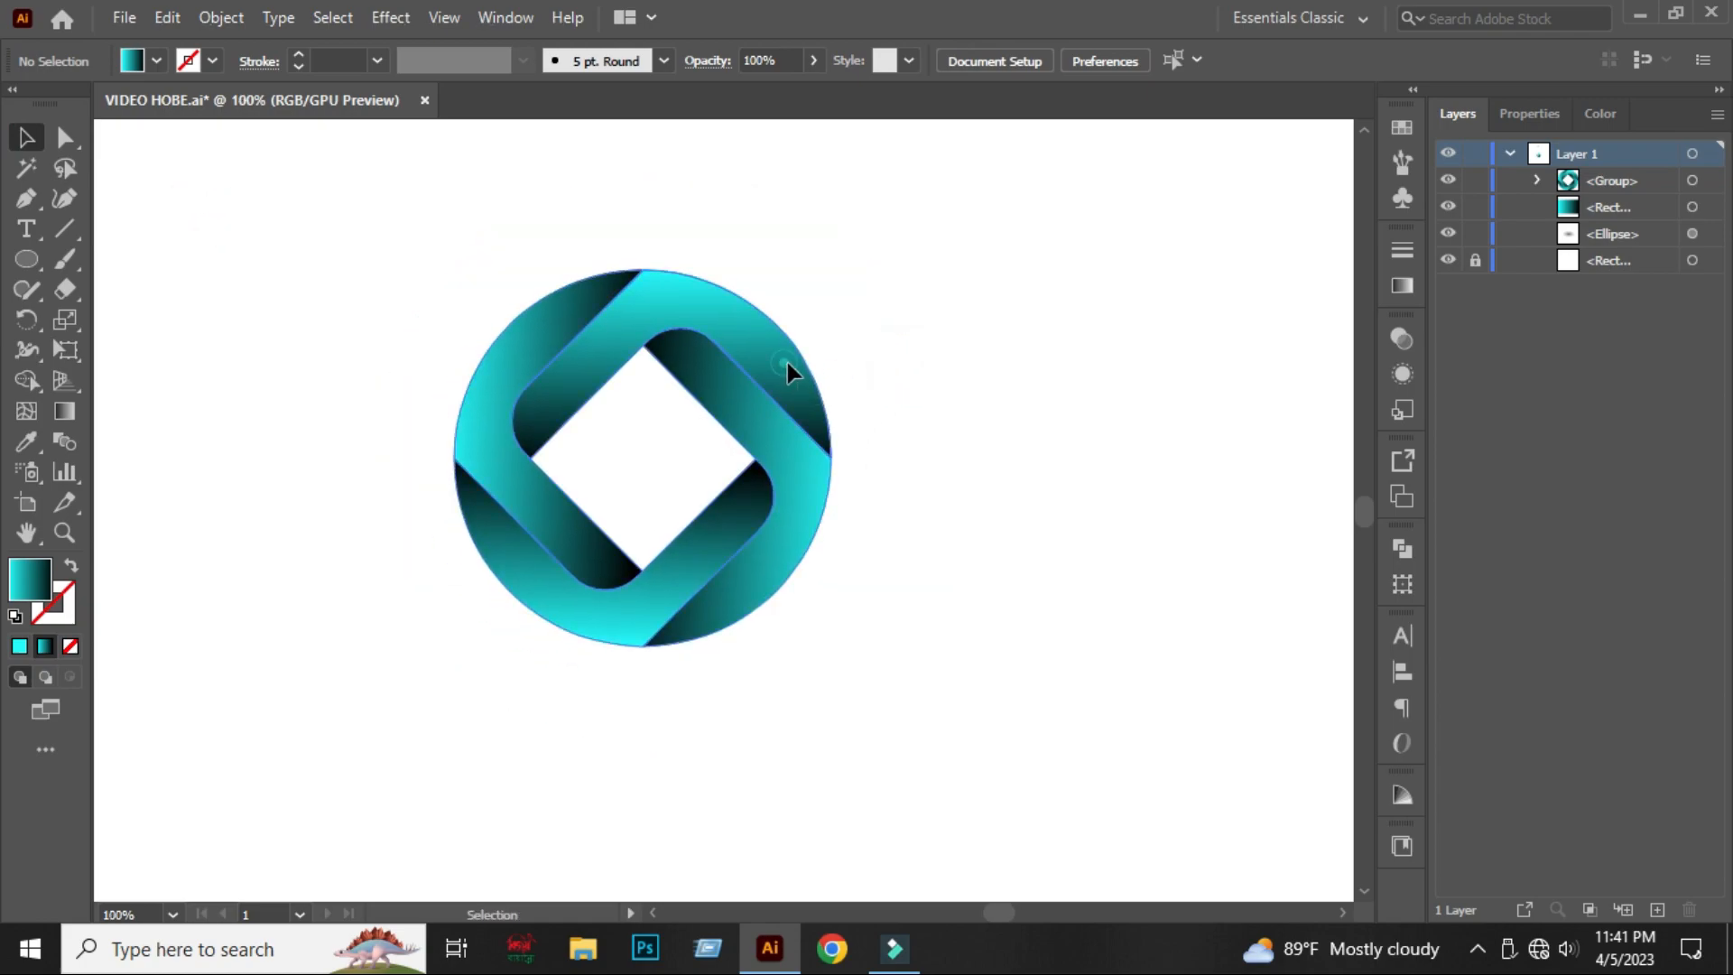
{"action": "left_click_drag", "start_coordinate": [782, 363], "coordinate": [870, 363]}
{"action": "left_click", "coordinate": [993, 359]}
{"action": "left_click_drag", "start_coordinate": [1000, 507], "coordinate": [982, 473]}
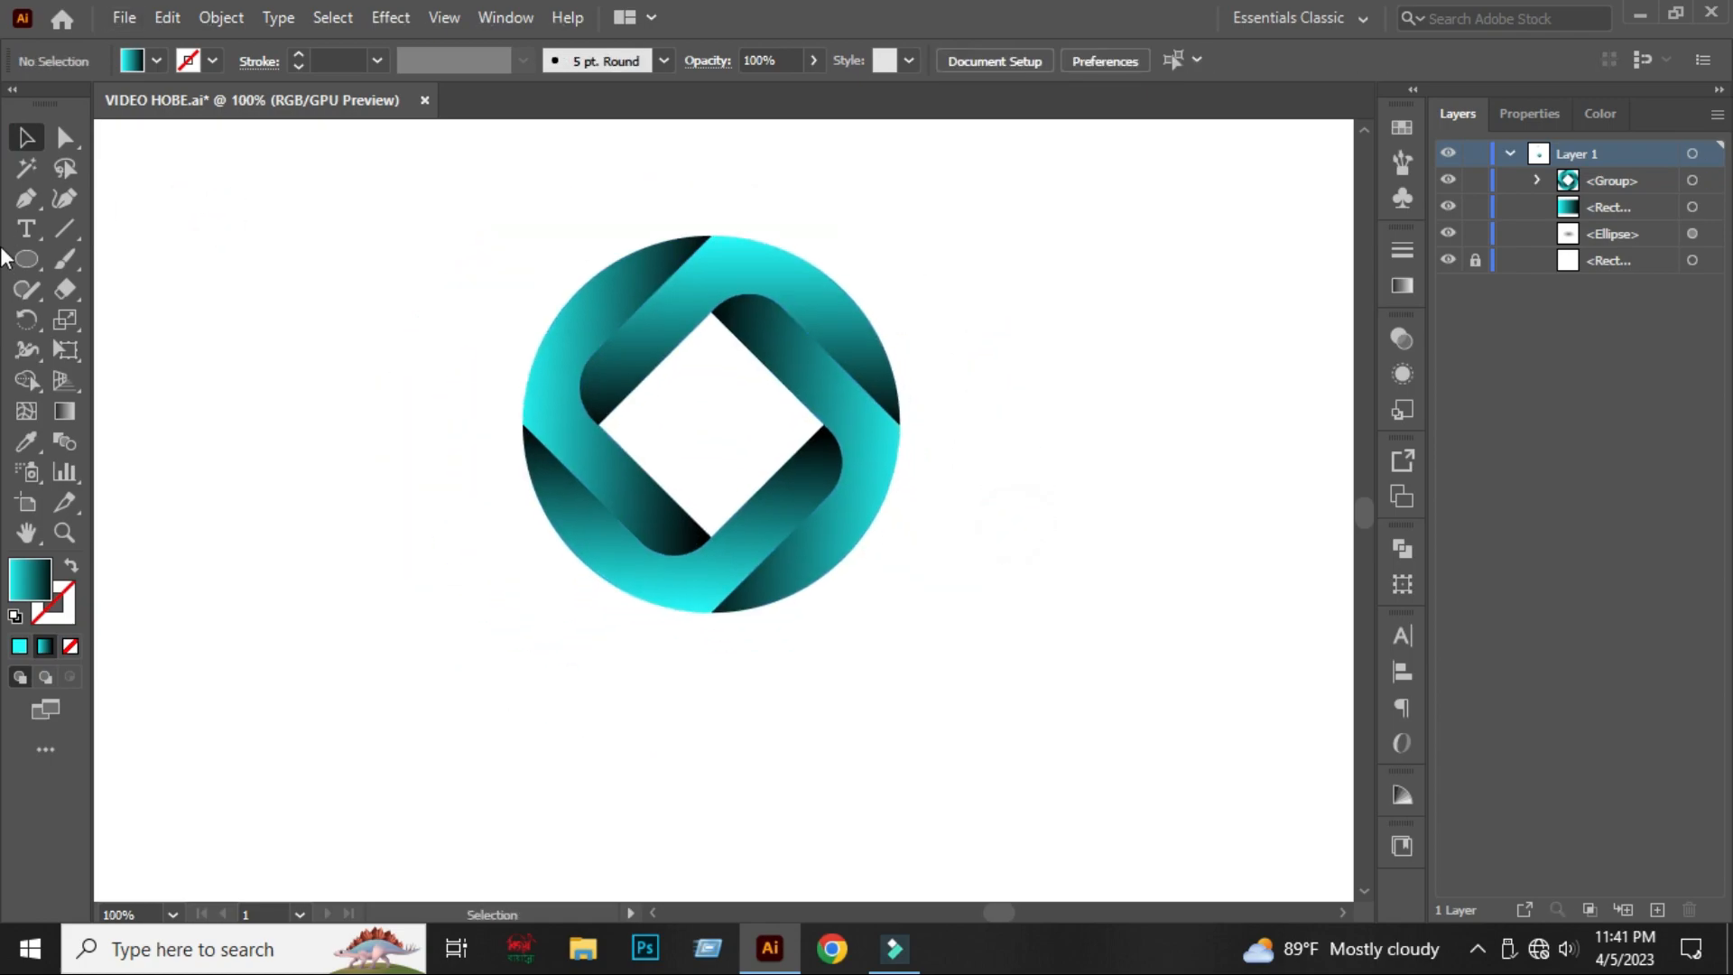
Draw a wide, flat ellipse below the logo and fill it with the White, Black gradient as a radial gradient.
{"action": "left_click_drag", "start_coordinate": [523, 673], "coordinate": [937, 737]}
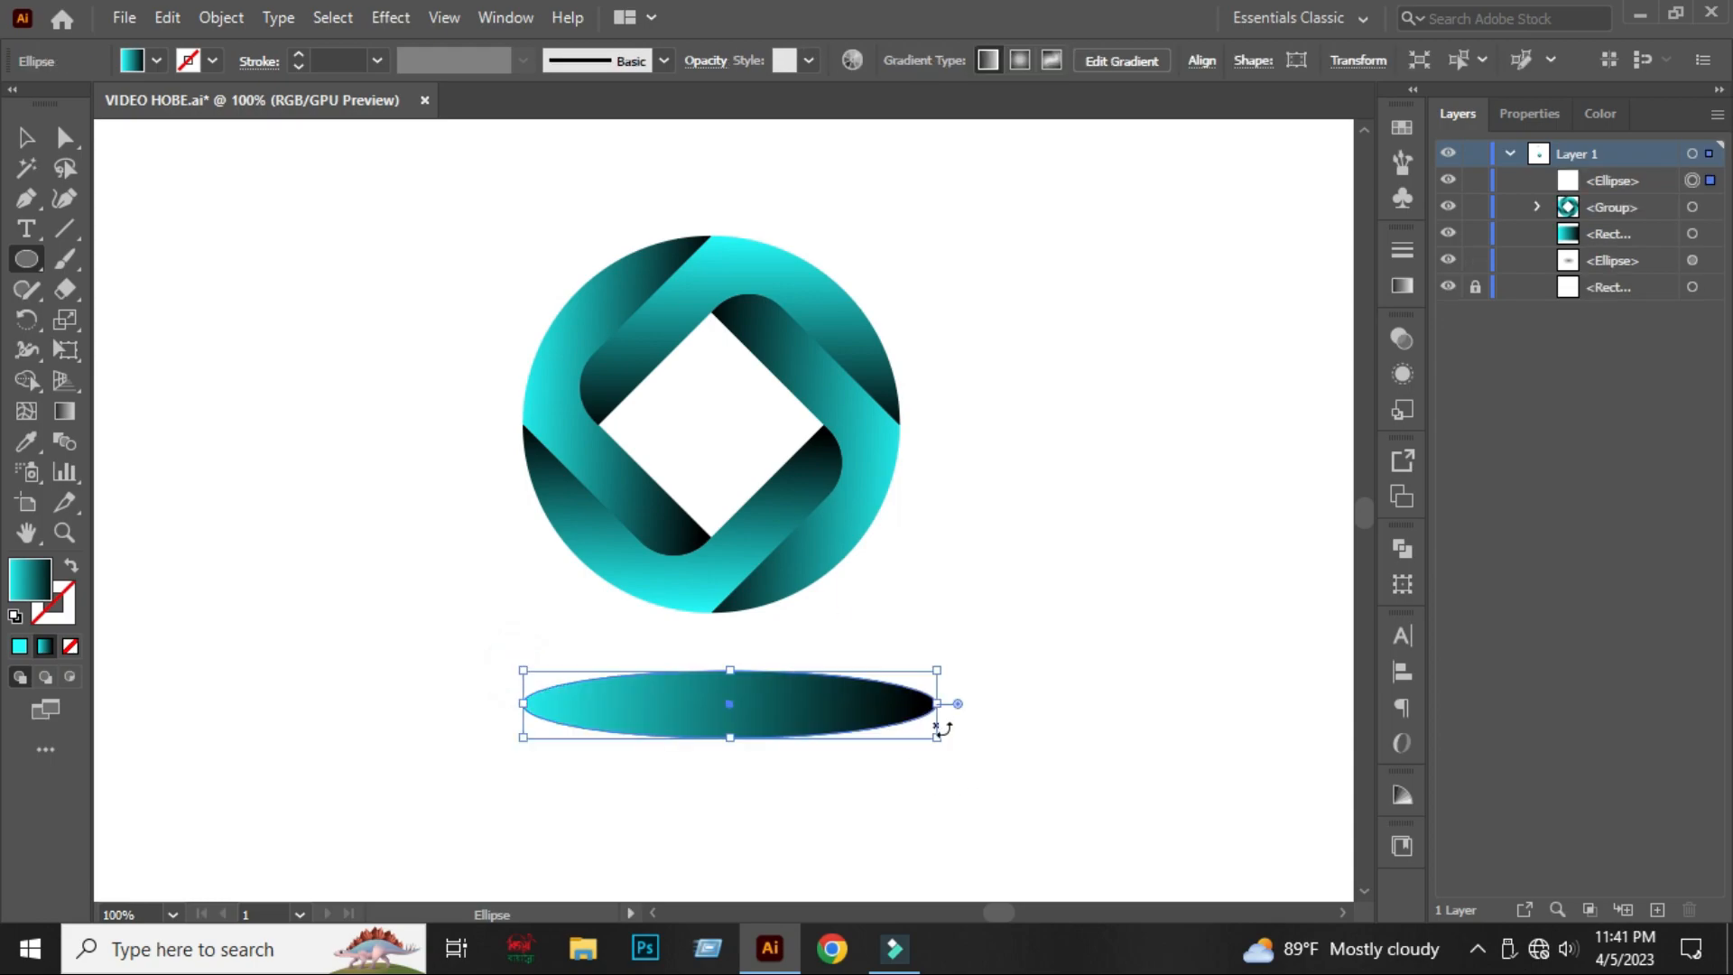
{"action": "left_click", "coordinate": [39, 142]}
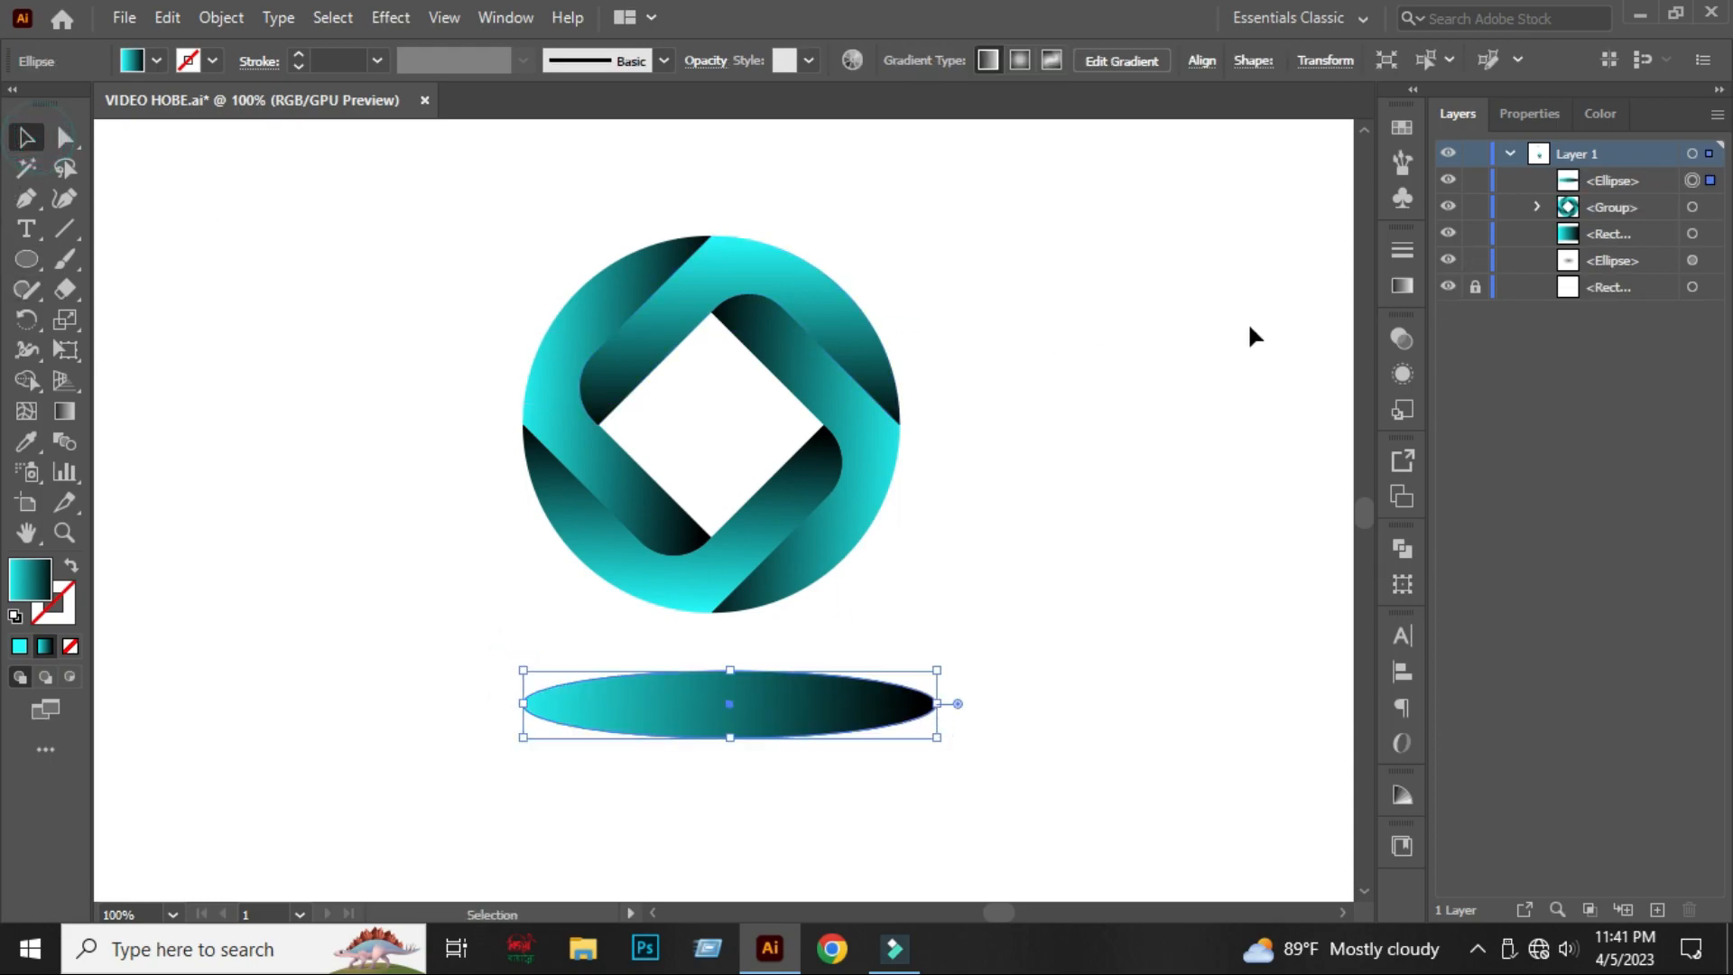
{"action": "left_click", "coordinate": [1401, 287]}
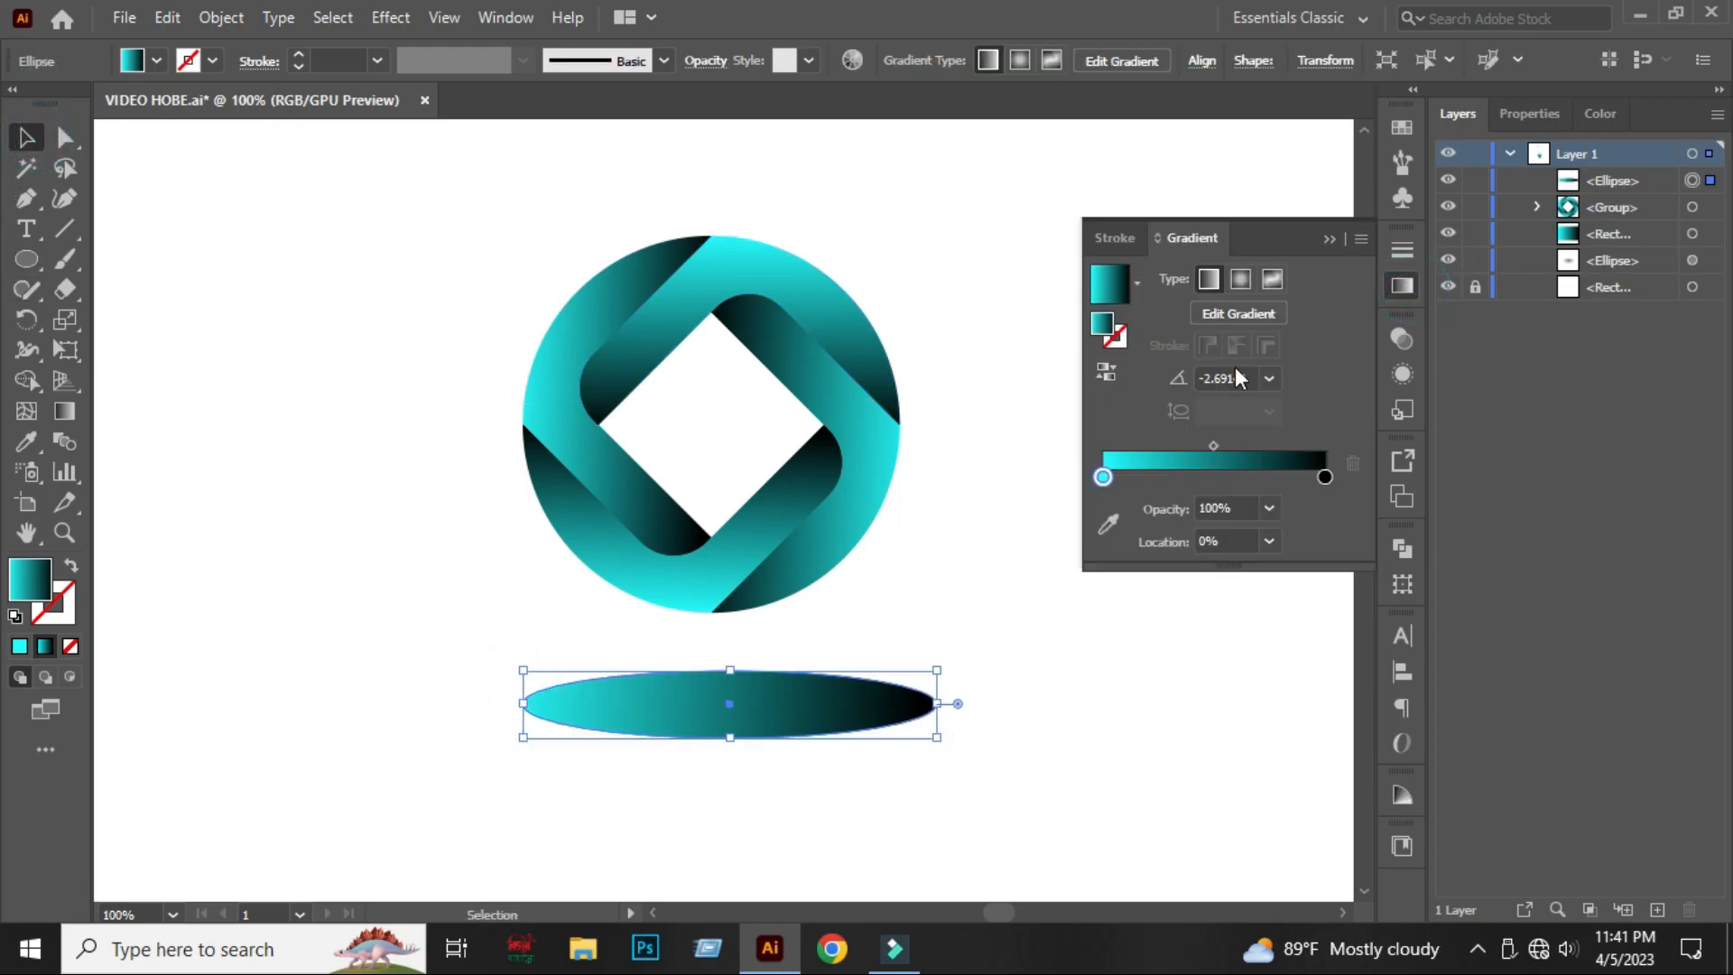
{"action": "left_click", "coordinate": [1238, 281]}
{"action": "left_click", "coordinate": [1137, 283]}
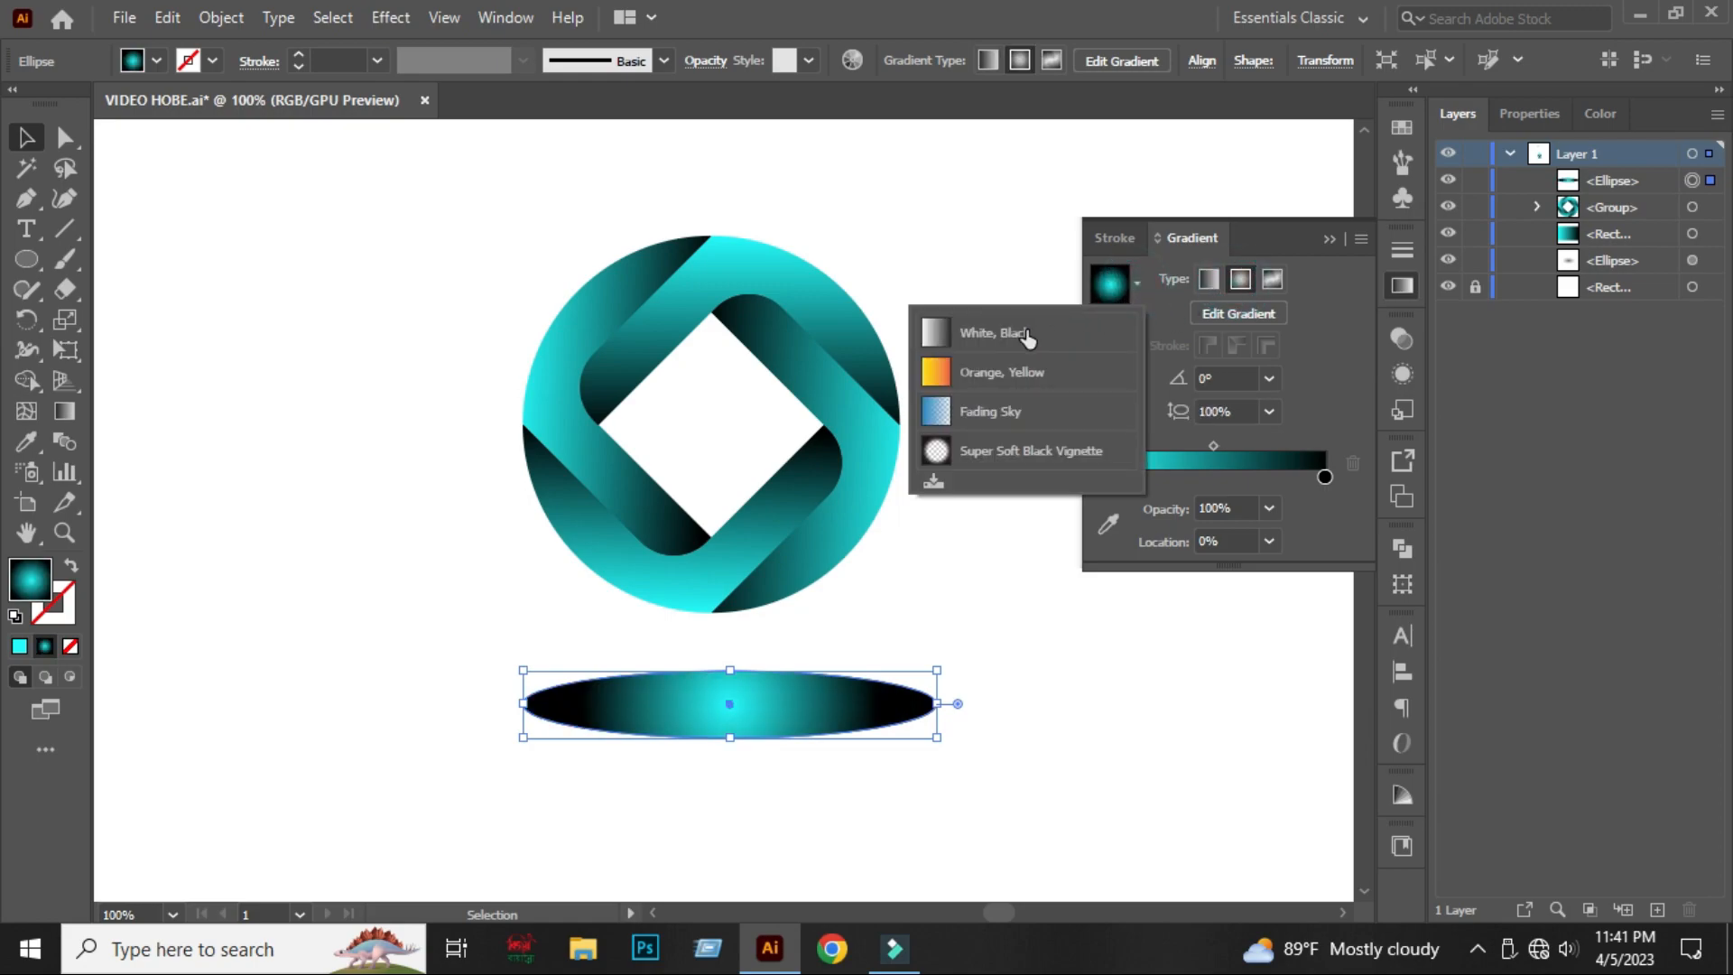
{"action": "left_click", "coordinate": [1023, 333]}
{"action": "left_click", "coordinate": [1240, 279]}
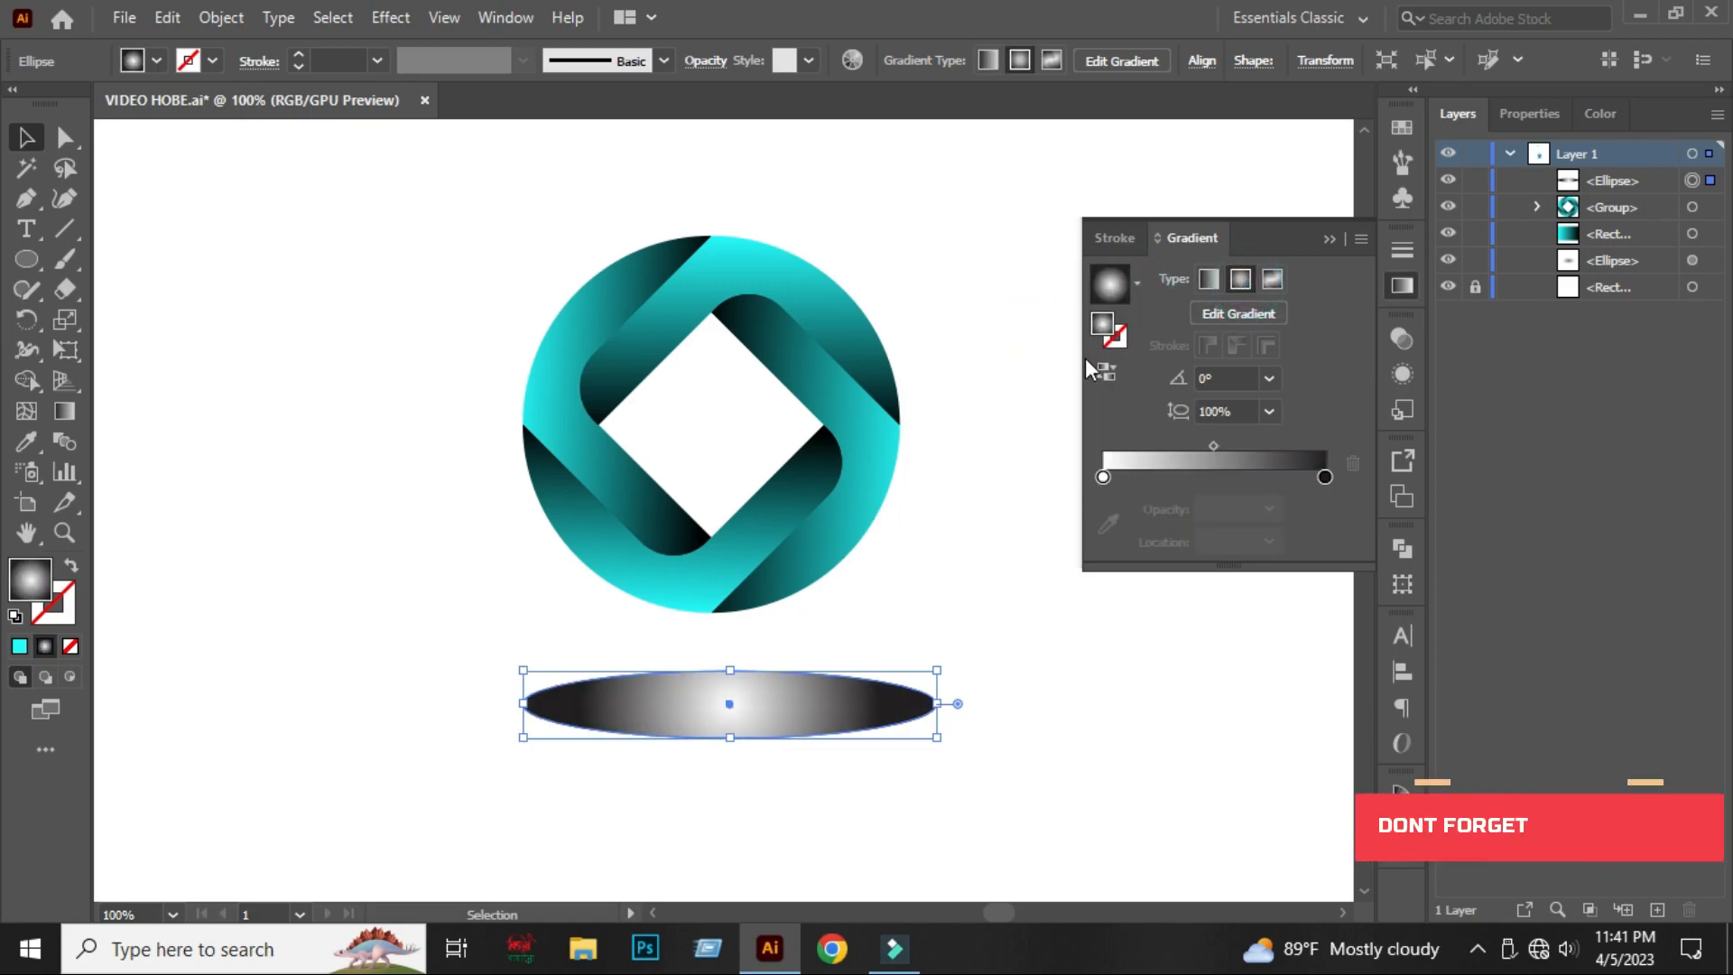
Reverse the ellipse's gradient, set its aspect ratio to 20%, and move the gradient midpoint to about 36%.
{"action": "left_click", "coordinate": [1110, 368]}
{"action": "left_click", "coordinate": [1269, 410]}
{"action": "left_click", "coordinate": [1292, 470]}
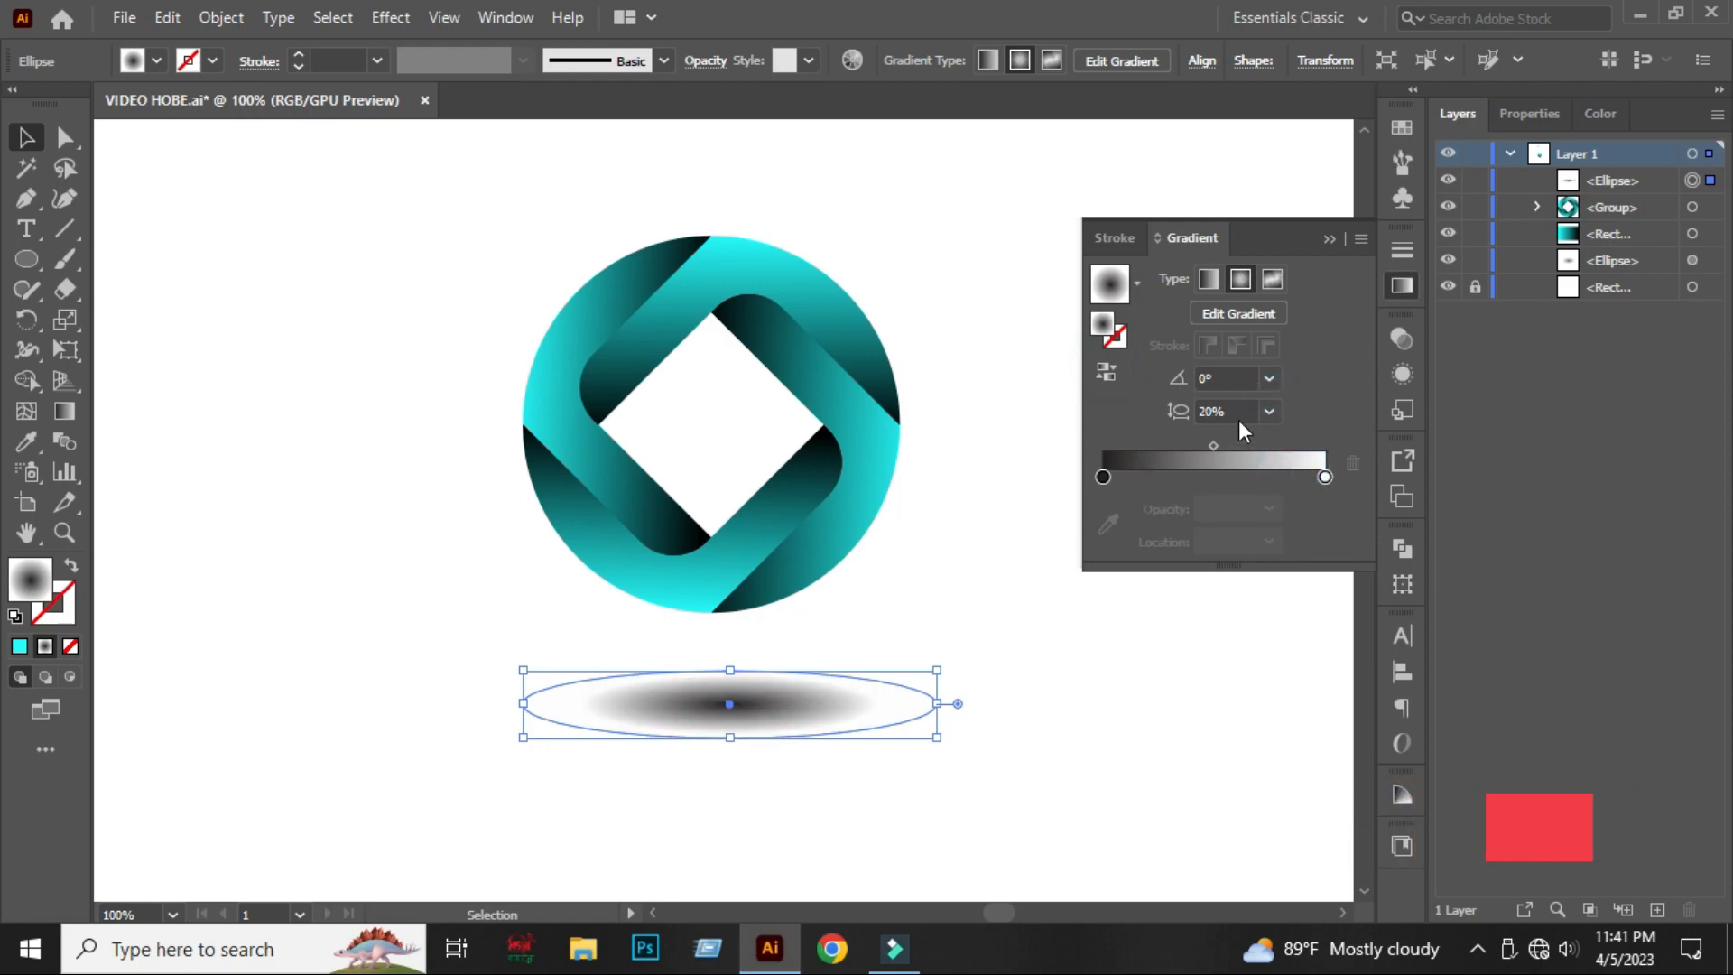
{"action": "left_click_drag", "start_coordinate": [1214, 445], "coordinate": [1182, 445]}
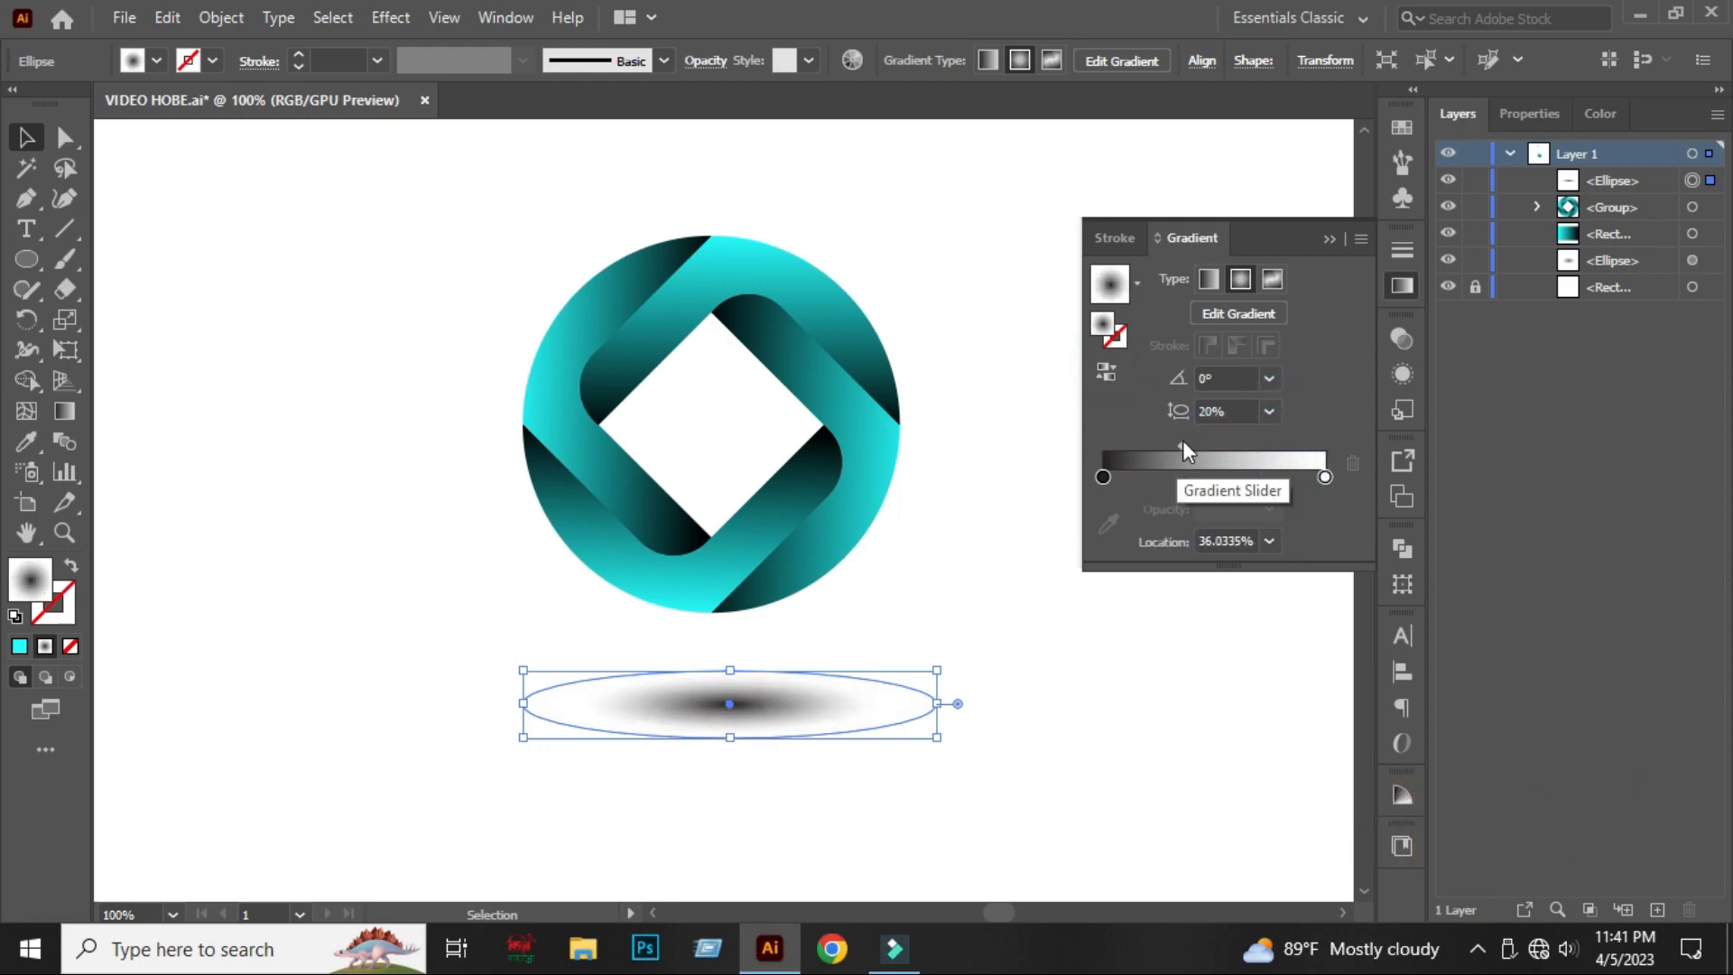
Set the shadow ellipse's blending mode to Multiply and its opacity to 56%.
{"action": "left_click", "coordinate": [1404, 339]}
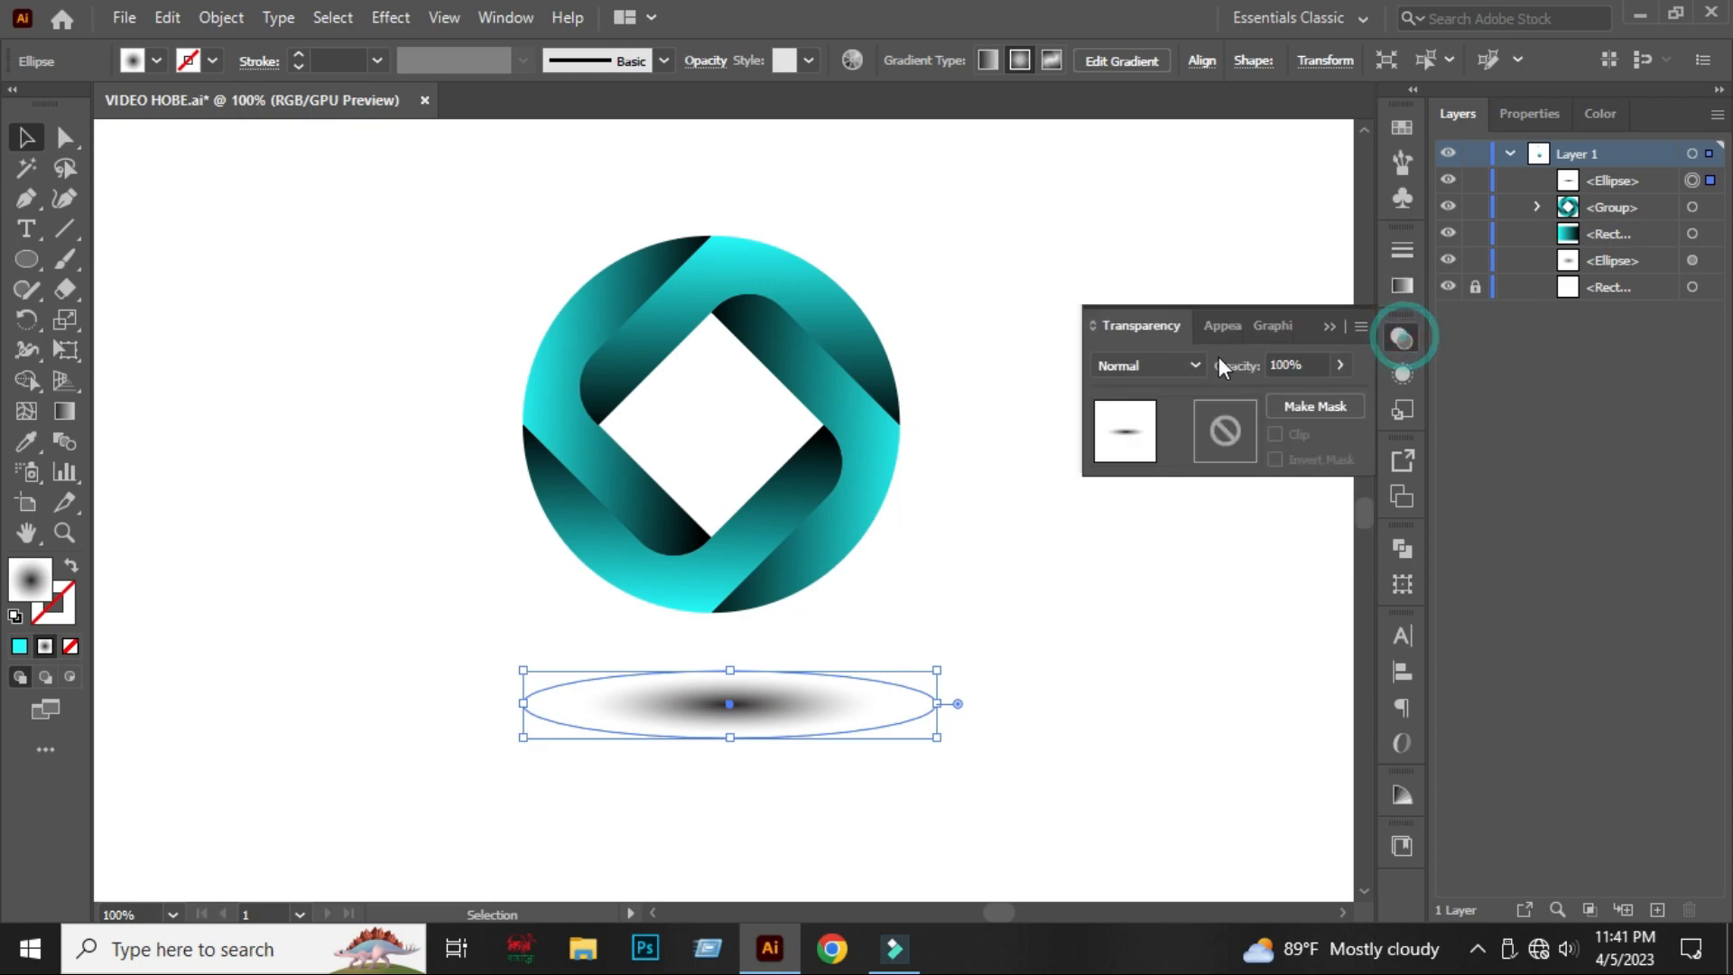
{"action": "left_click", "coordinate": [1164, 364]}
{"action": "left_click", "coordinate": [1136, 451]}
{"action": "left_click_drag", "start_coordinate": [1335, 395], "coordinate": [1290, 396]}
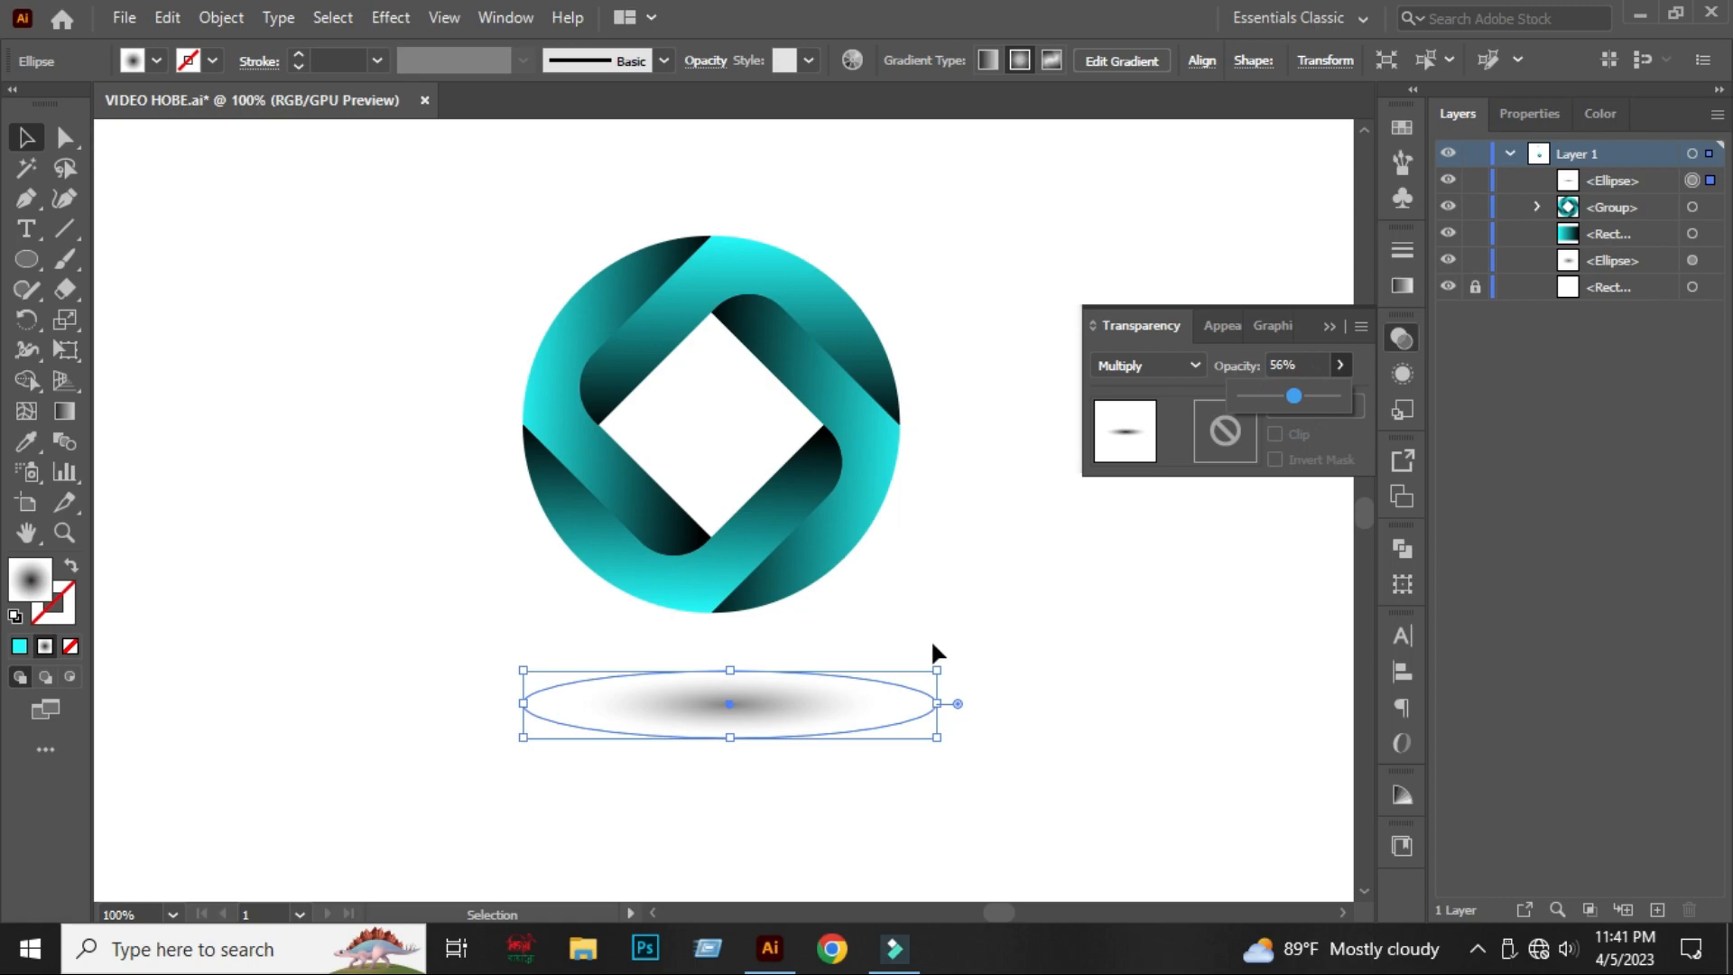
Enlarge the shadow ellipse from its center and move it up to the base of the logo.
{"action": "left_click", "coordinate": [938, 671]}
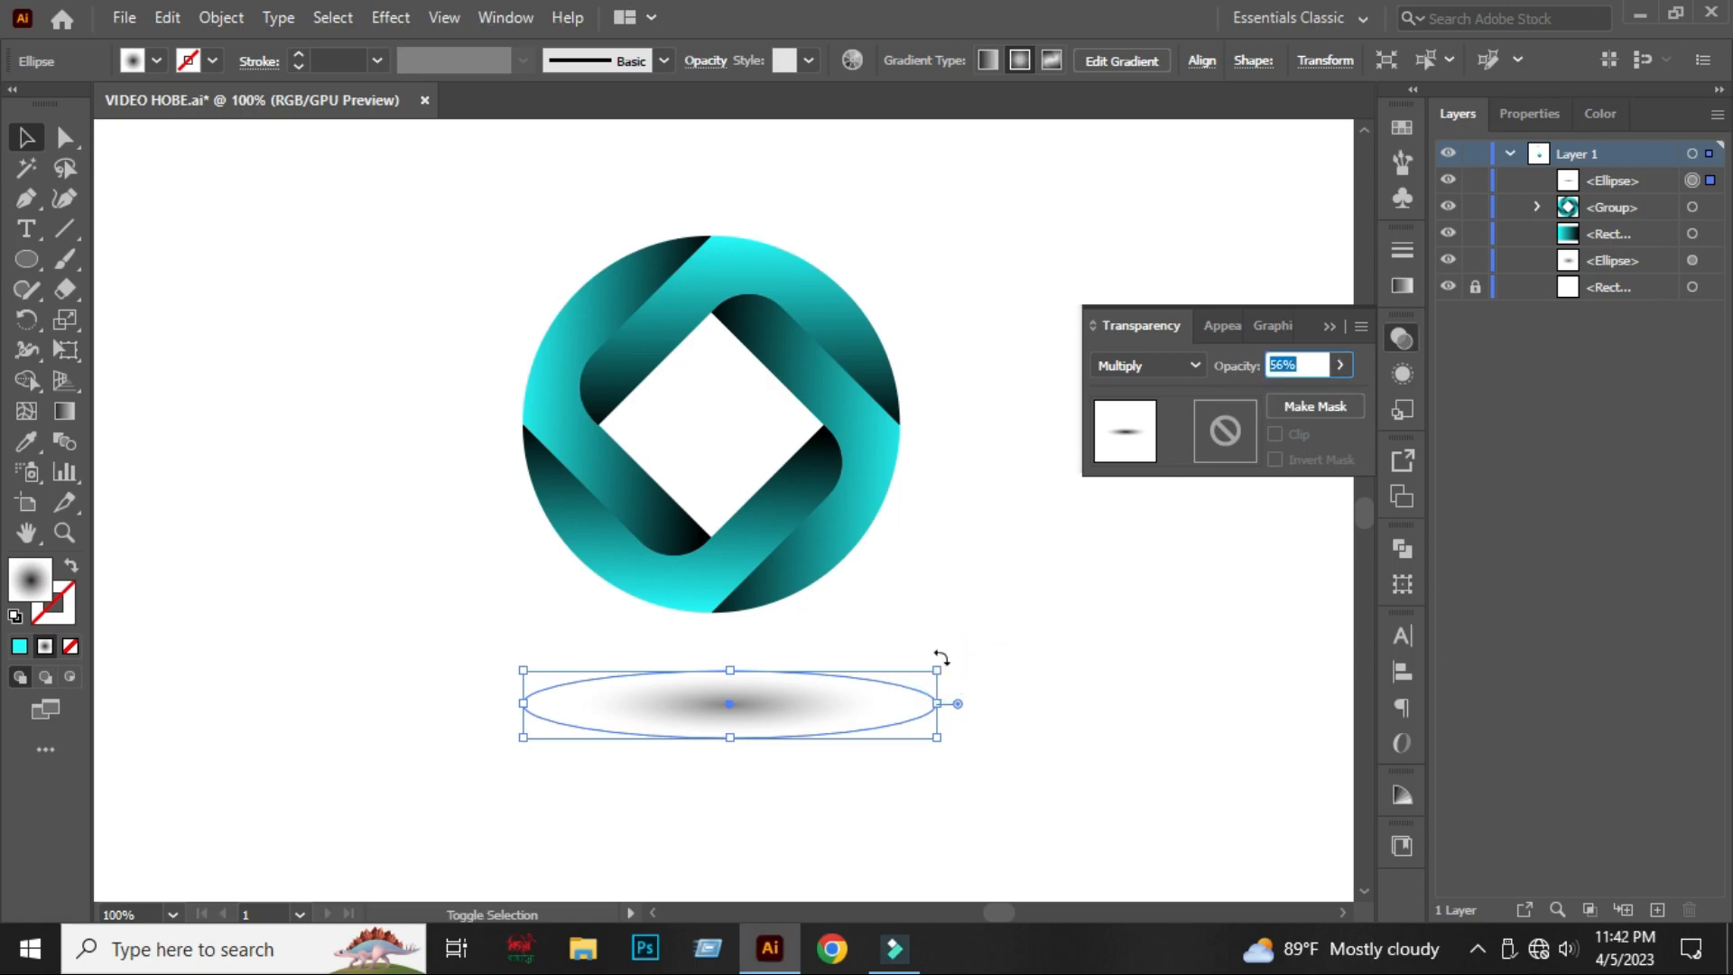
{"action": "left_click_drag", "start_coordinate": [937, 668], "coordinate": [1049, 580]}
{"action": "left_click", "coordinate": [1049, 570]}
{"action": "left_click_drag", "start_coordinate": [830, 683], "coordinate": [834, 625]}
Bring the logo group to the front of the shadow ellipse.
{"action": "right_click", "coordinate": [854, 501]}
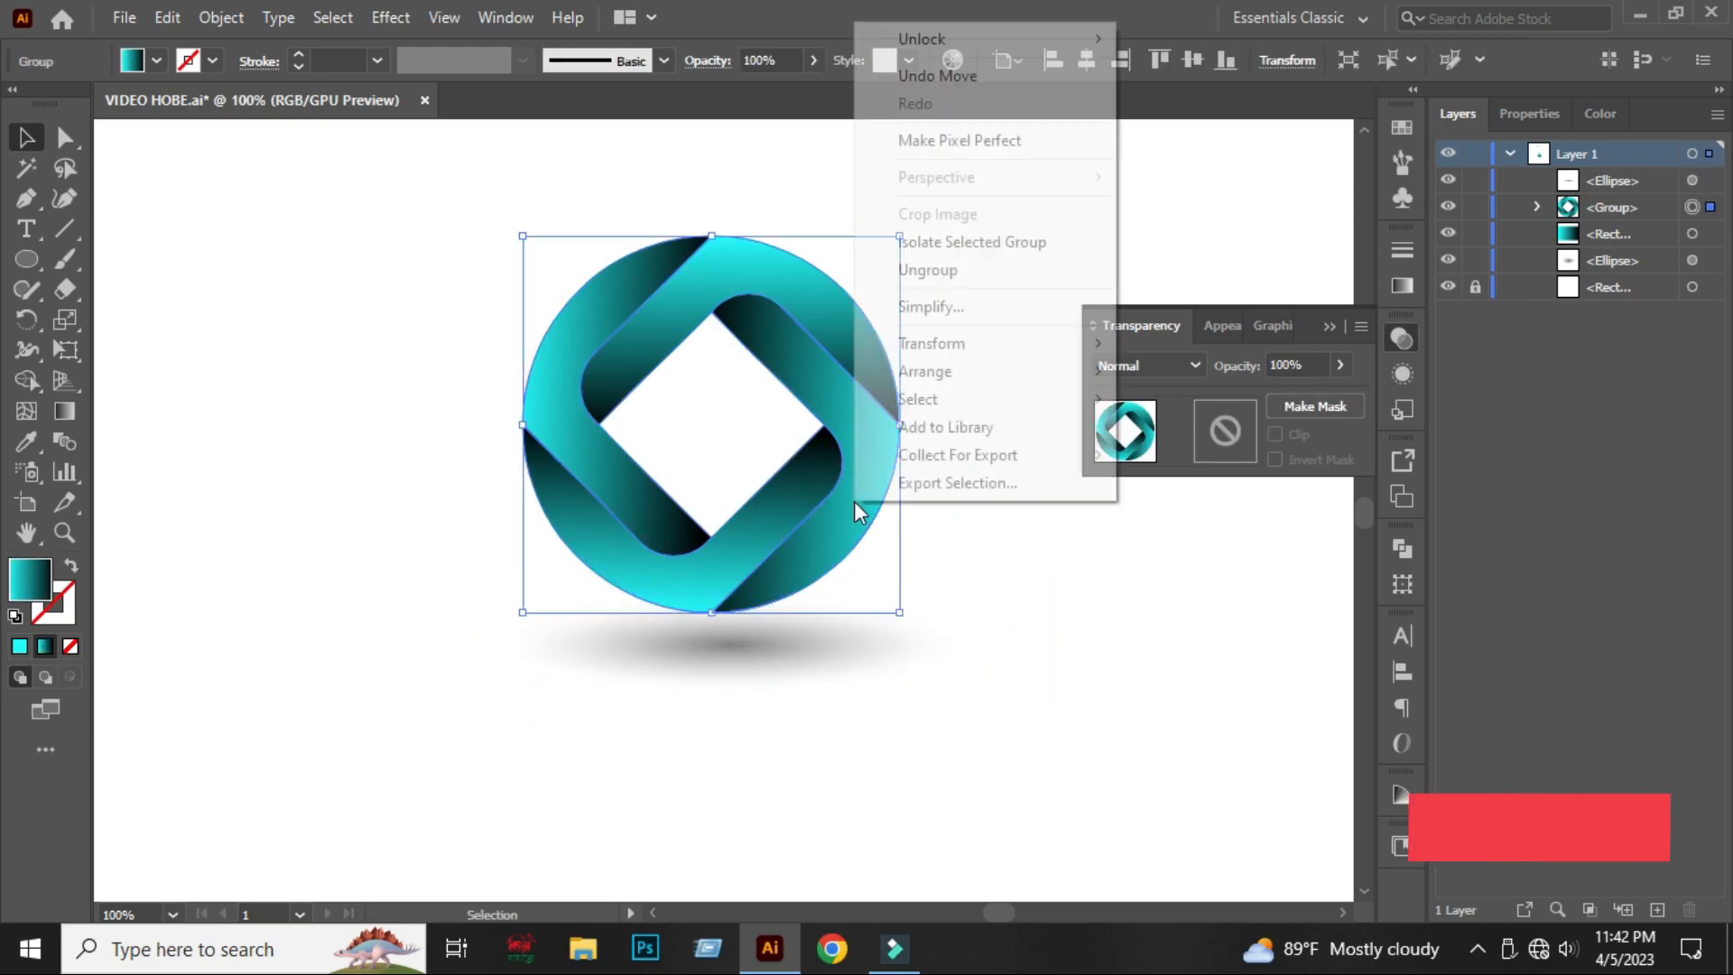
{"action": "mouse_move", "coordinate": [921, 368]}
{"action": "left_click", "coordinate": [1207, 367]}
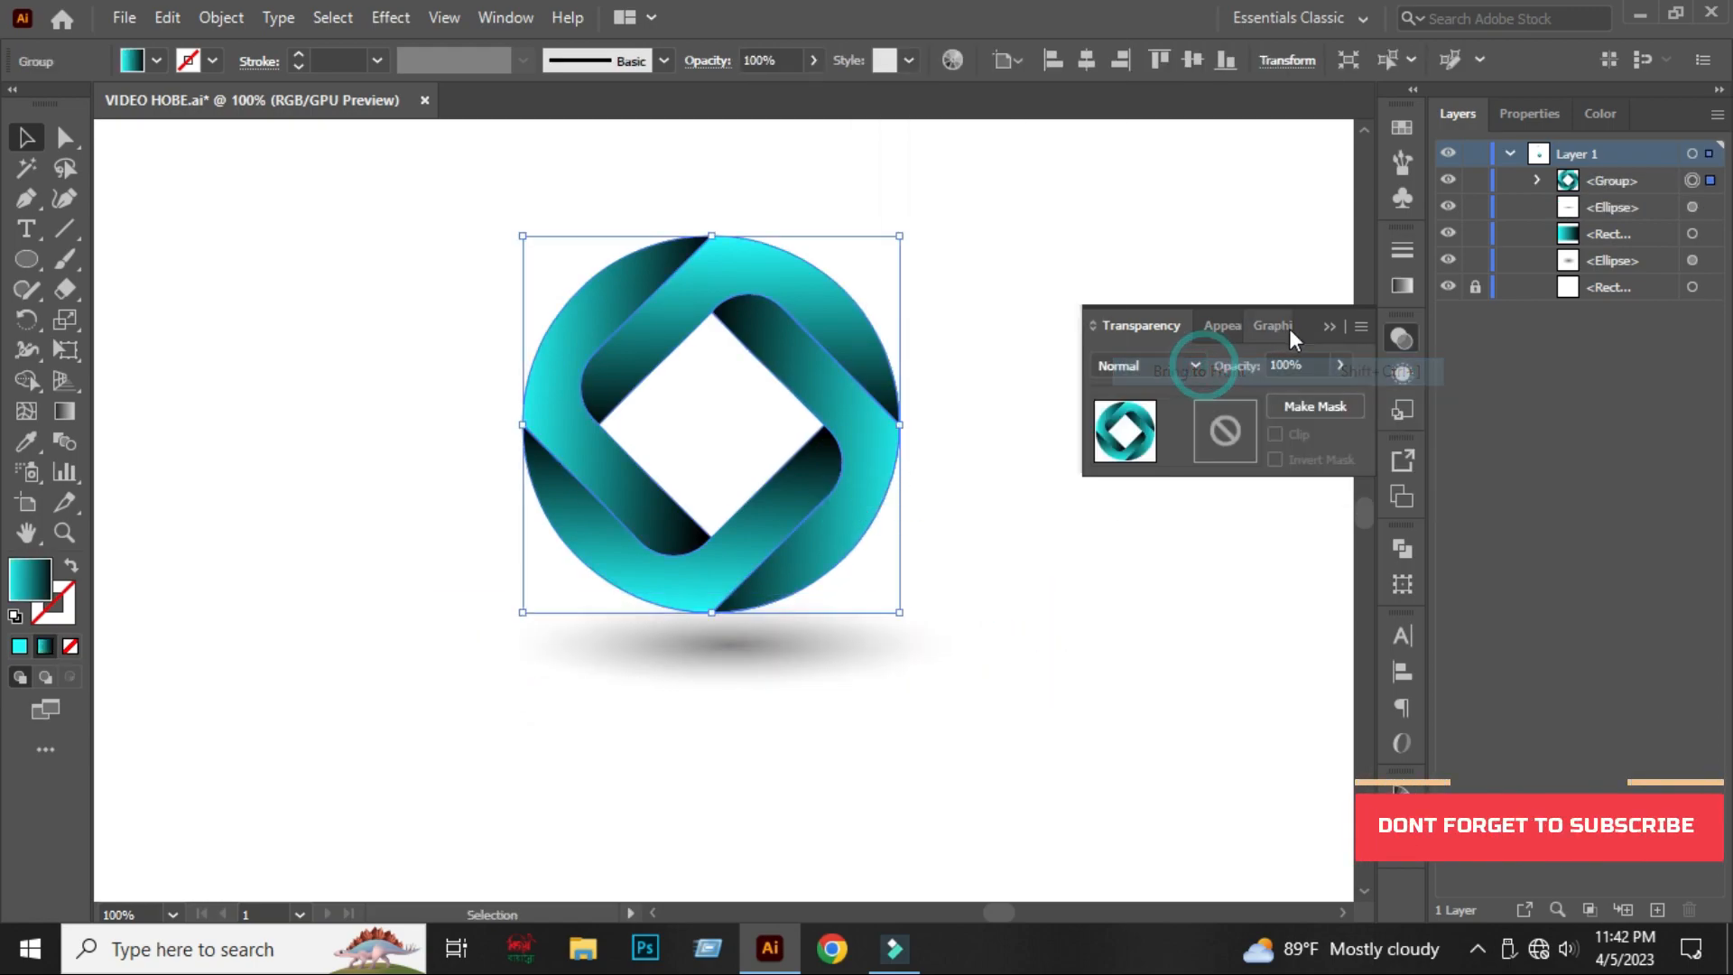
{"action": "left_click", "coordinate": [1327, 326]}
{"action": "left_click", "coordinate": [948, 506]}
Move the shadow ellipse closer under the logo and align both horizontally by their centers.
{"action": "mouse_move", "coordinate": [757, 671]}
{"action": "left_mouse_down"}
{"action": "mouse_move", "coordinate": [755, 645]}
{"action": "mouse_move", "coordinate": [737, 646]}
{"action": "left_mouse_up"}
{"action": "left_click_drag", "start_coordinate": [430, 364], "coordinate": [821, 740]}
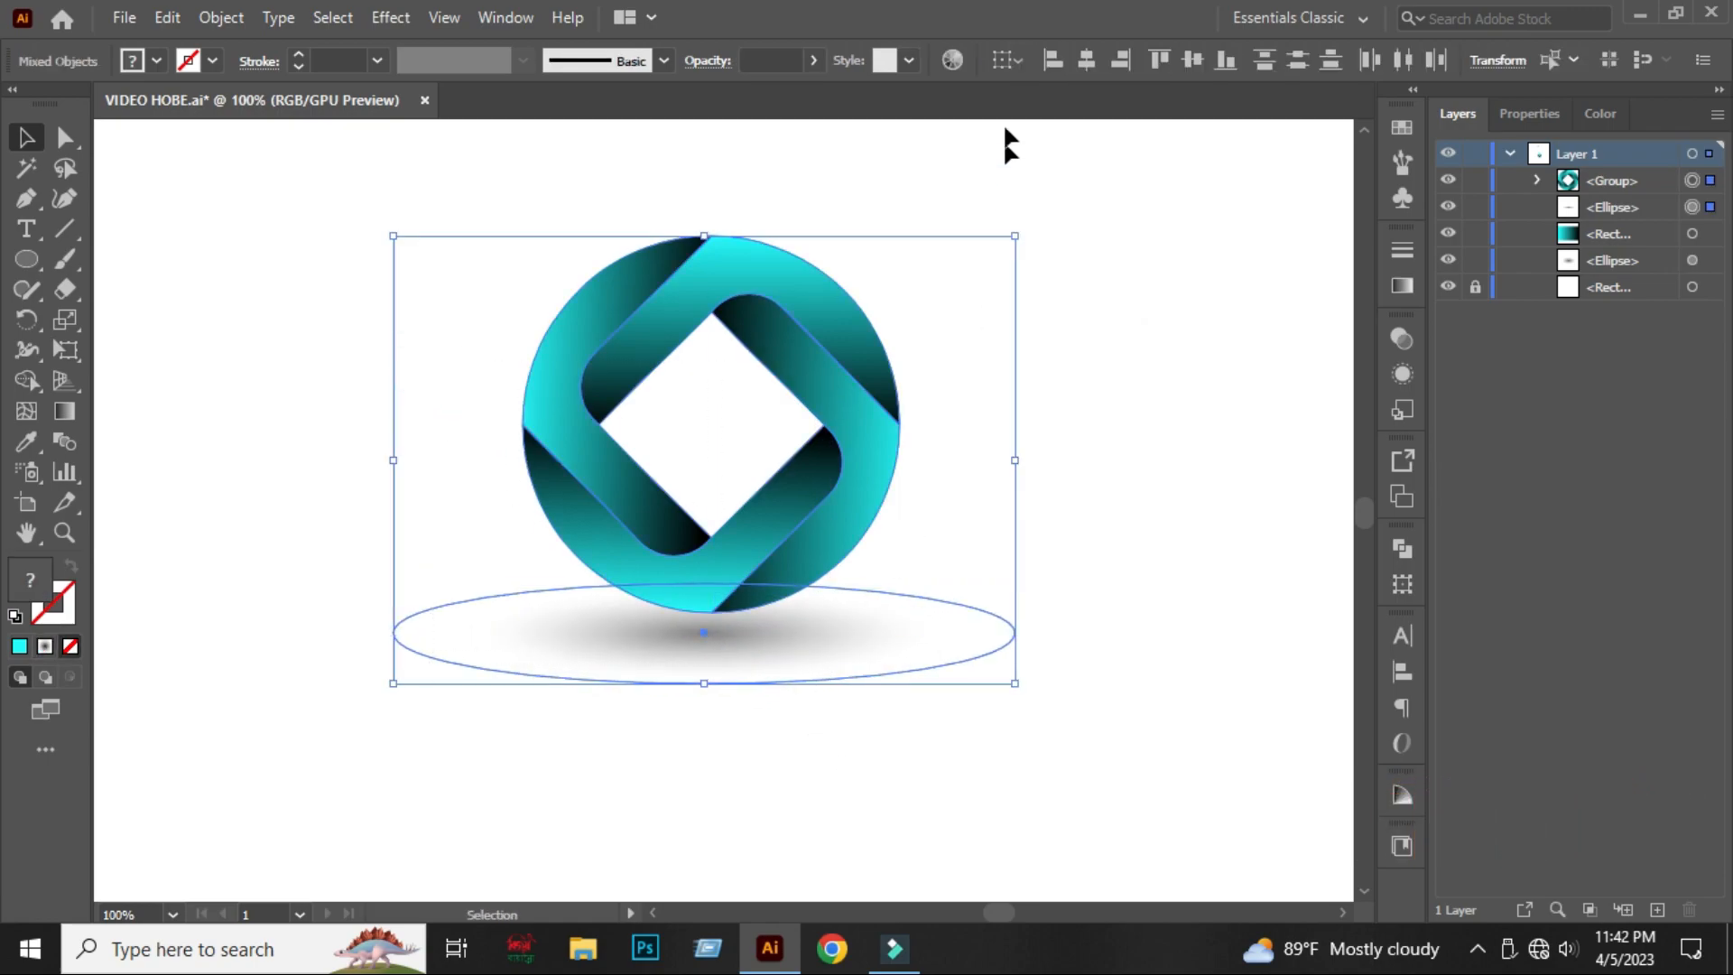
{"action": "left_click", "coordinate": [1086, 60]}
{"action": "left_click", "coordinate": [1145, 259]}
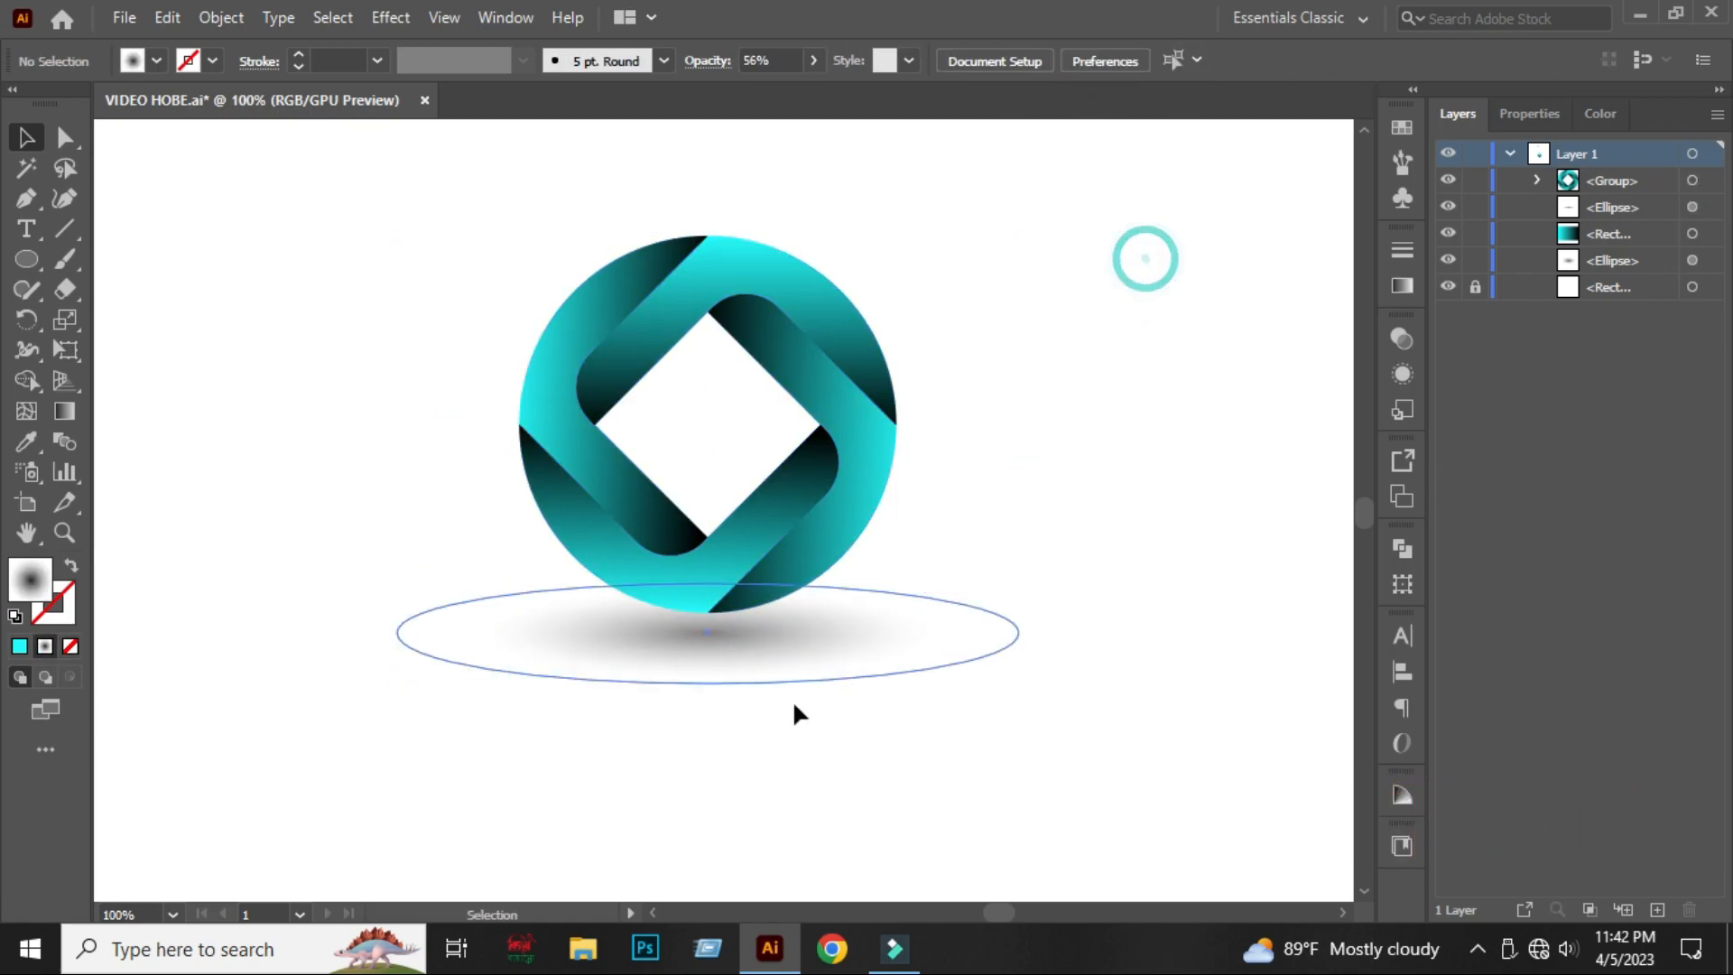
Nudge the shadow ellipse slightly up against the logo's base and deselect it.
{"action": "left_click", "coordinate": [756, 673]}
{"action": "left_click", "coordinate": [767, 726]}
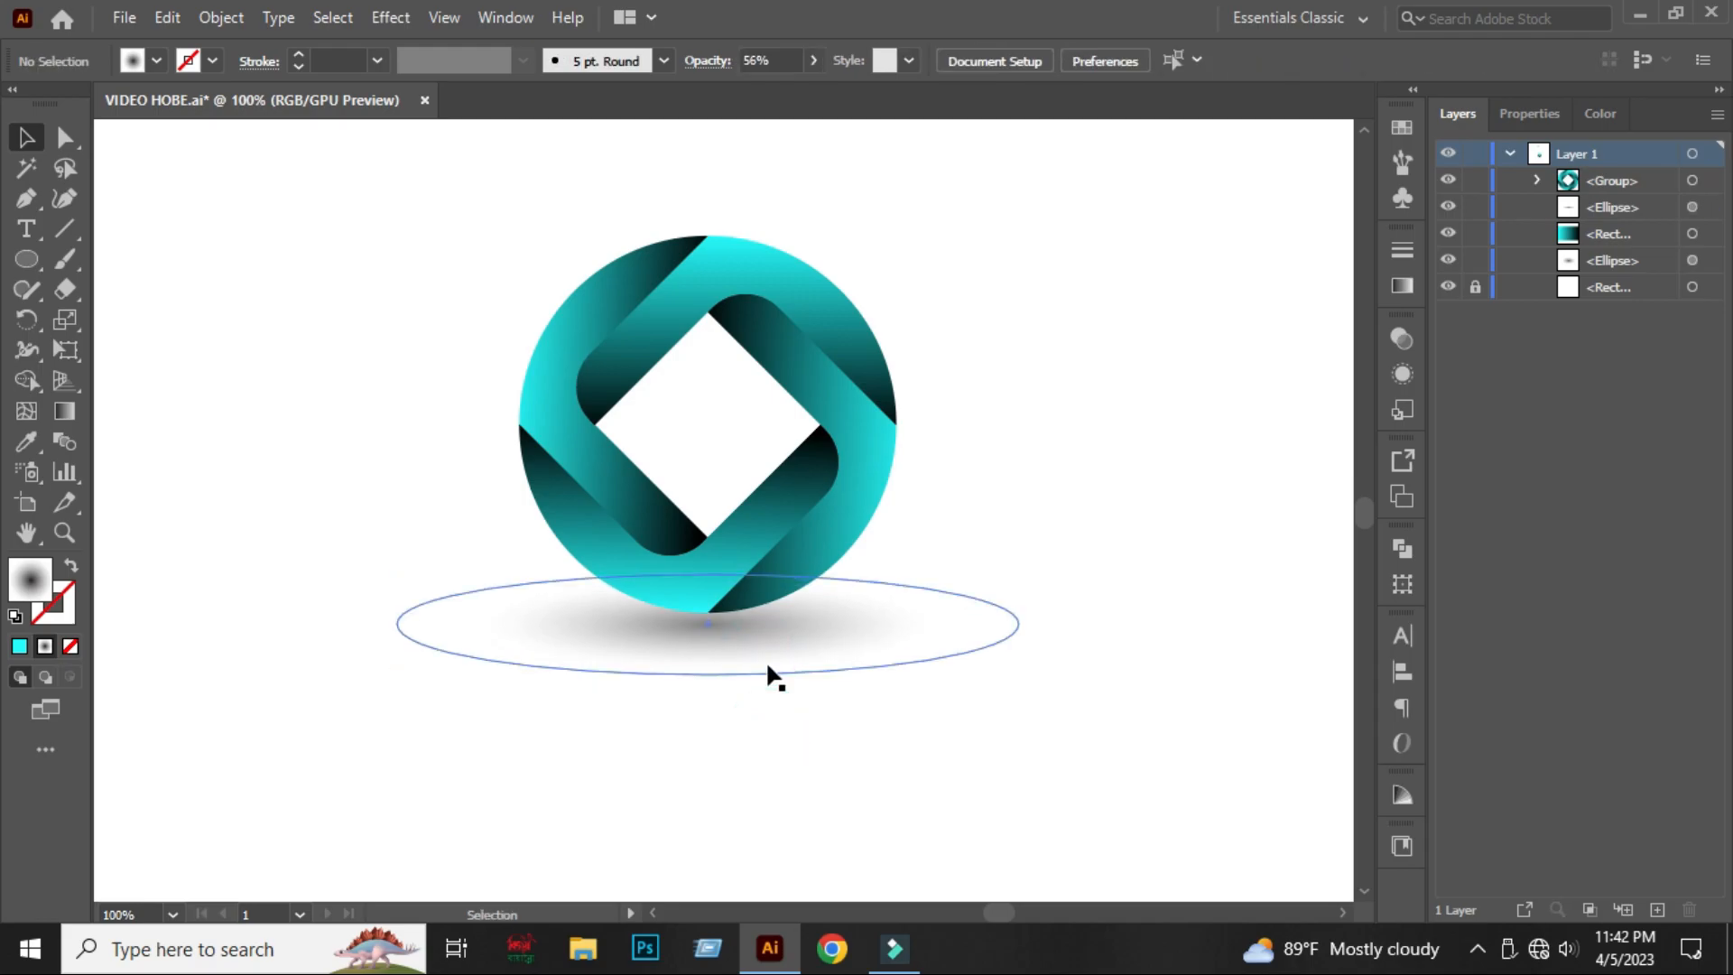
{"action": "key", "text": "z"}
{"action": "left_click_drag", "start_coordinate": [786, 797], "coordinate": [1516, 783]}
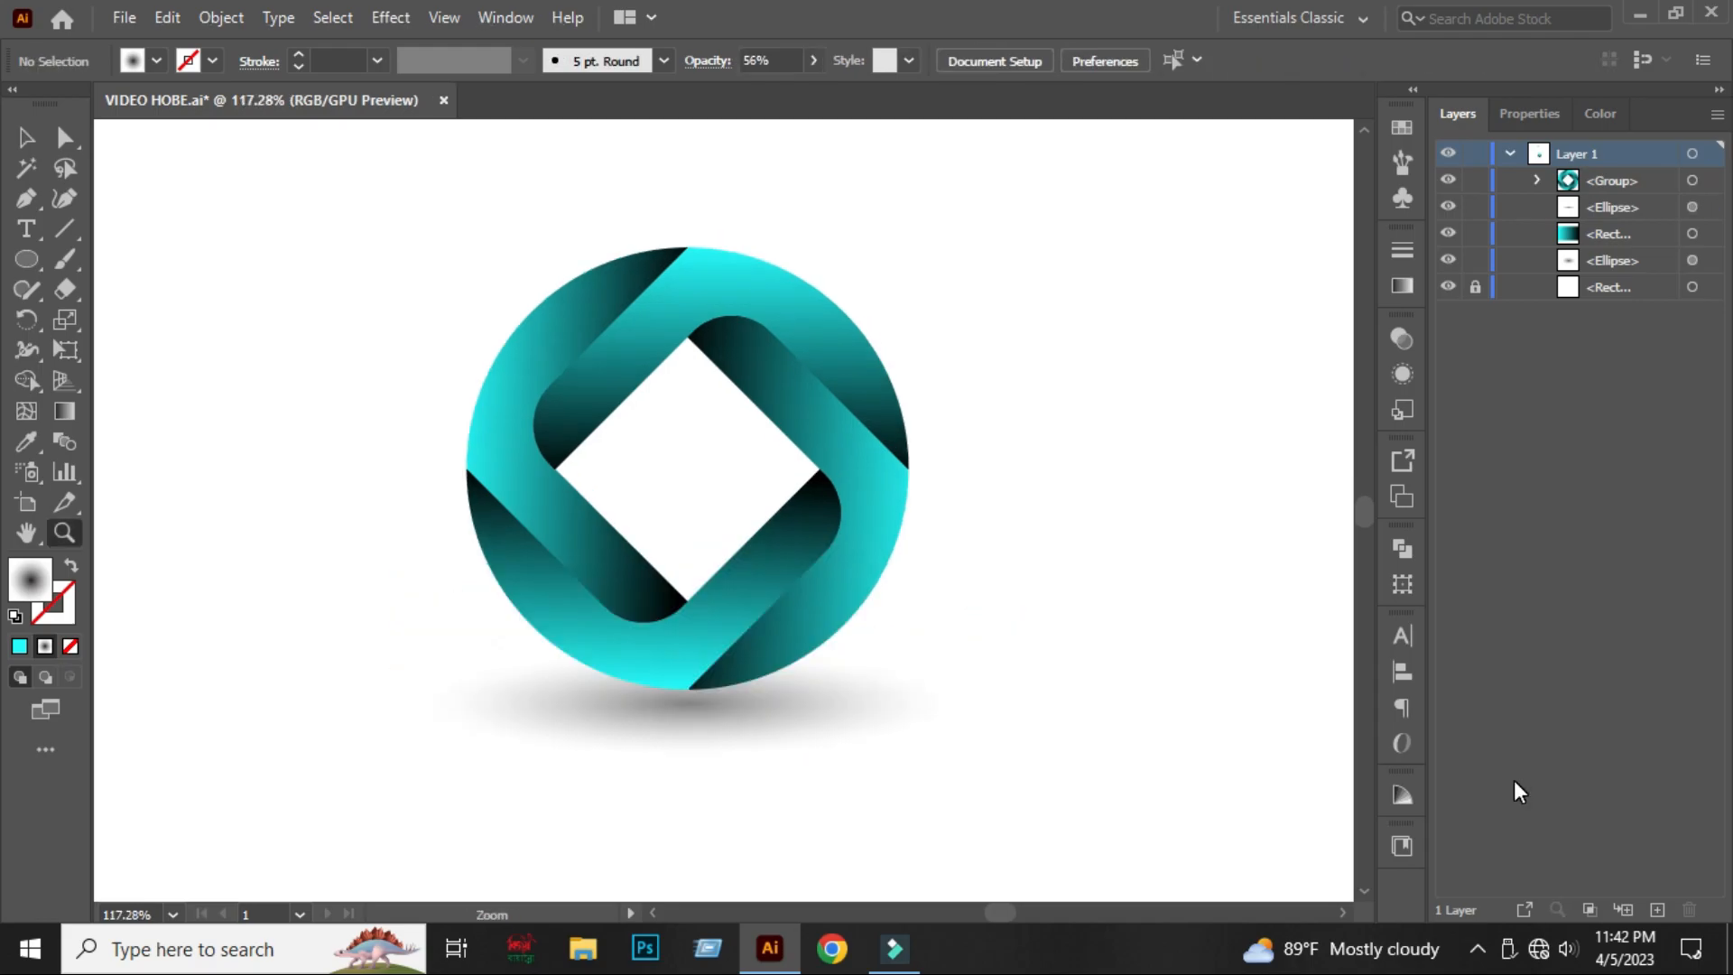